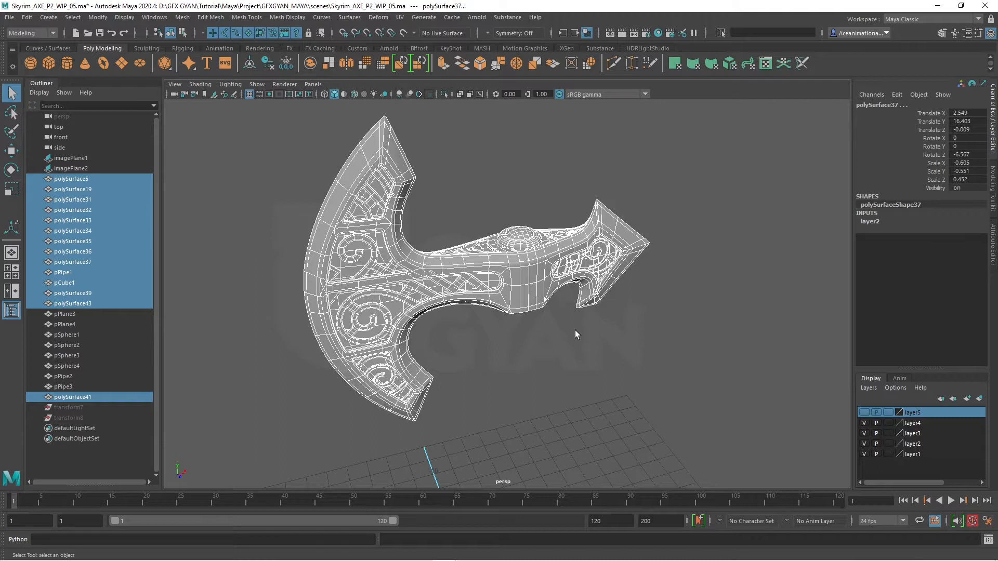
Step: Deselect all meshes and examine the smooth-shaded axe head and its carved ornaments from several angles
click(584, 359)
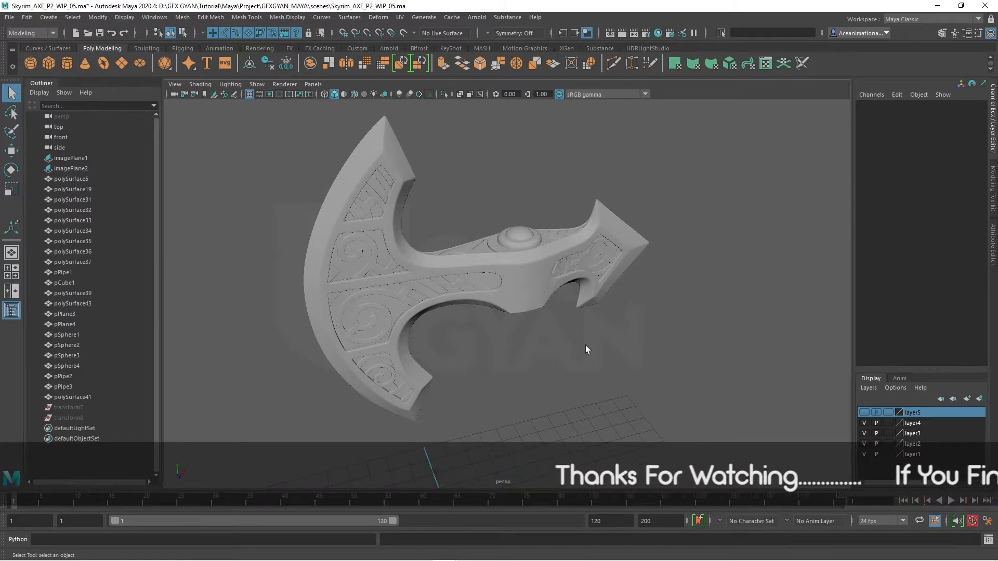
drag(670, 138, 297, 423)
alt+drag(507, 329, 583, 283)
click(616, 338)
scroll(548, 385, up, 3)
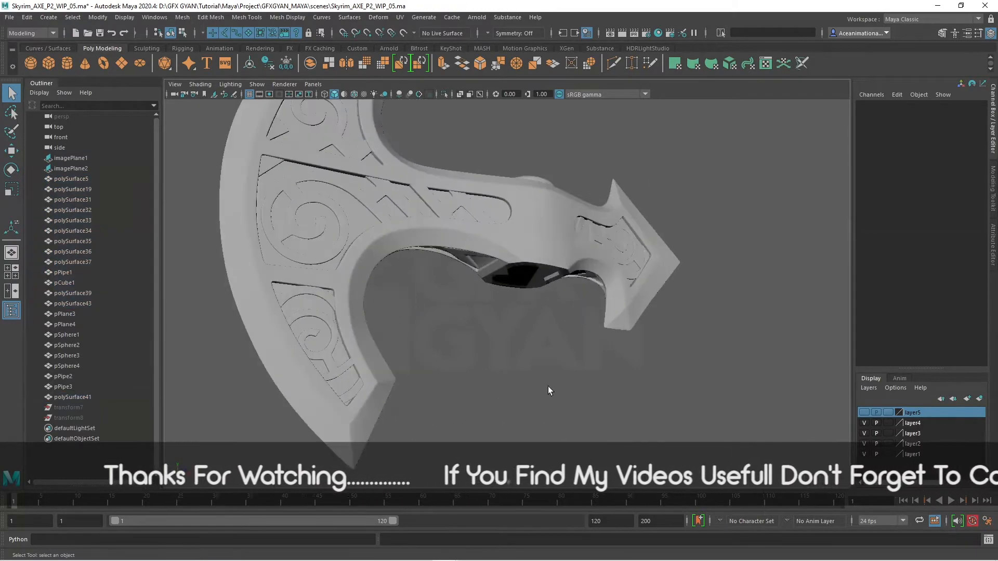
scroll(513, 335, down, 3)
alt+drag(512, 335, 623, 332)
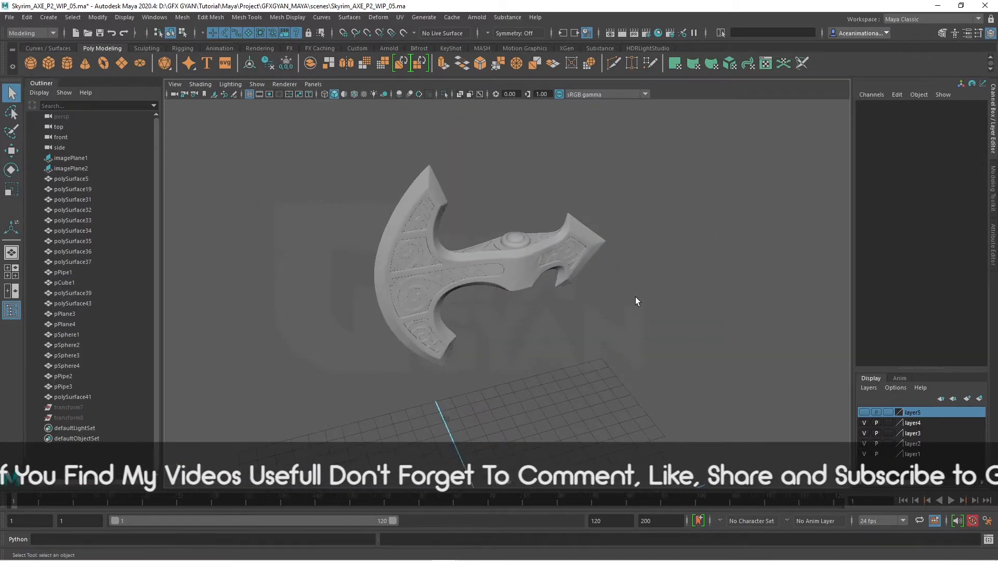
Step: Bring up the reference photo board and examine the riveted metal handle section and wrapped grip in the shield photo
key(alt+Tab)
middle_drag(766, 290, 841, 246)
scroll(800, 269, up, 3)
scroll(746, 242, down, 8)
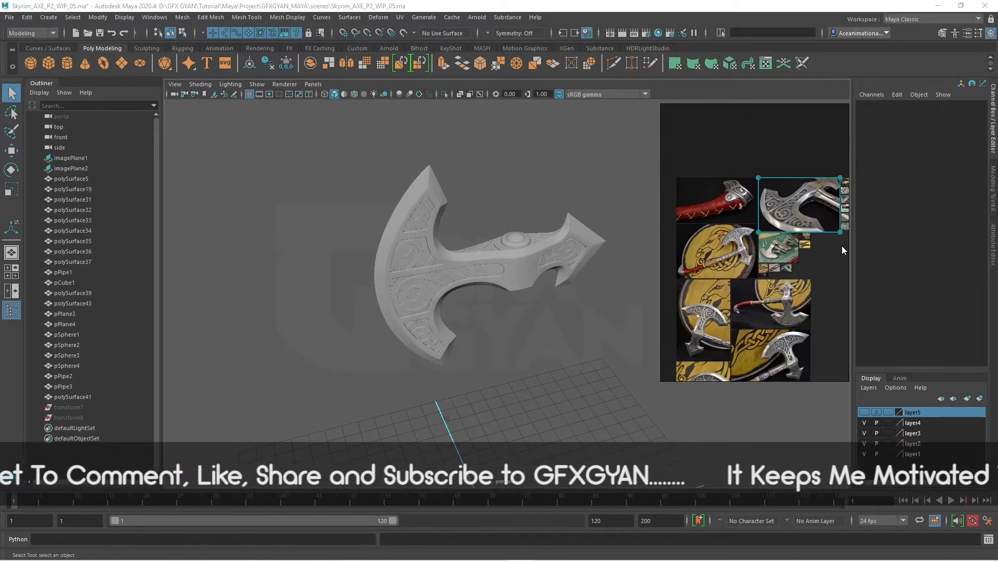
scroll(762, 252, up, 6)
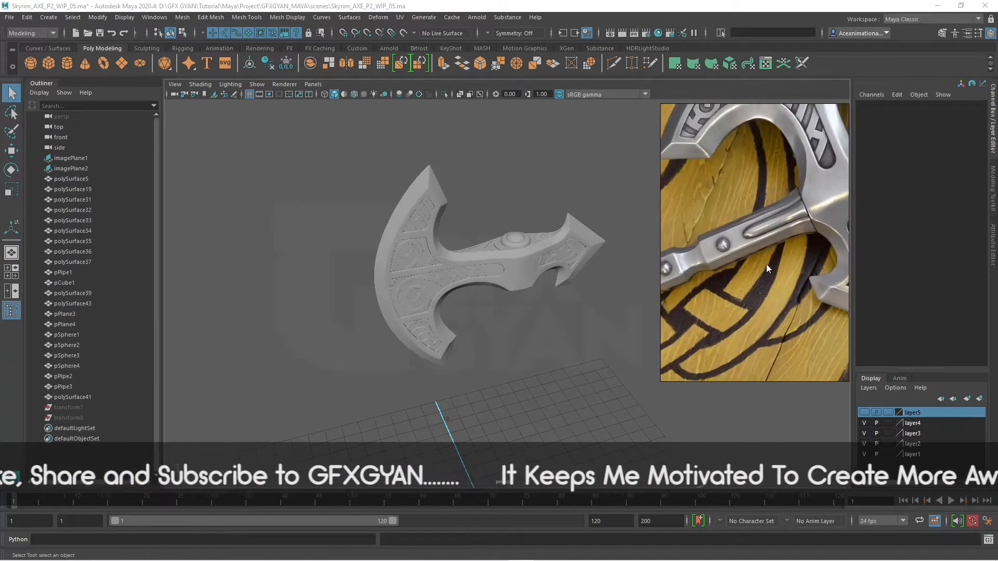
middle_drag(756, 238, 779, 235)
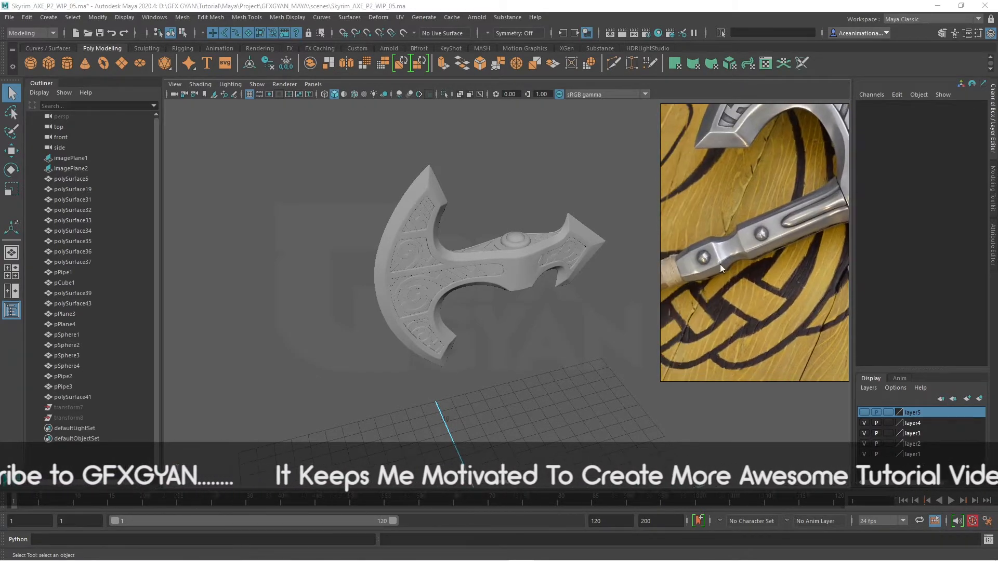
scroll(749, 269, down, 3)
middle_drag(778, 275, 828, 257)
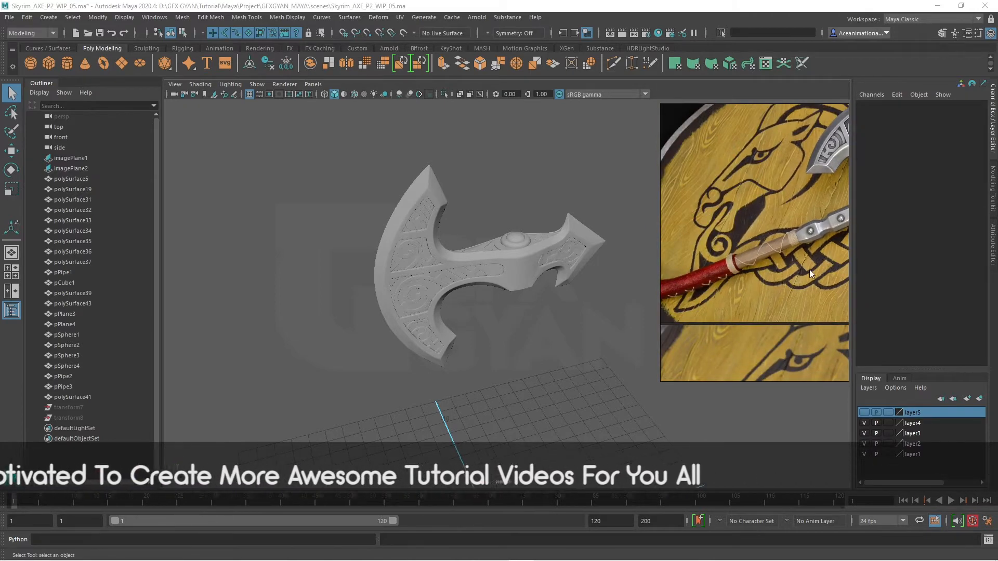
scroll(806, 272, down, 2)
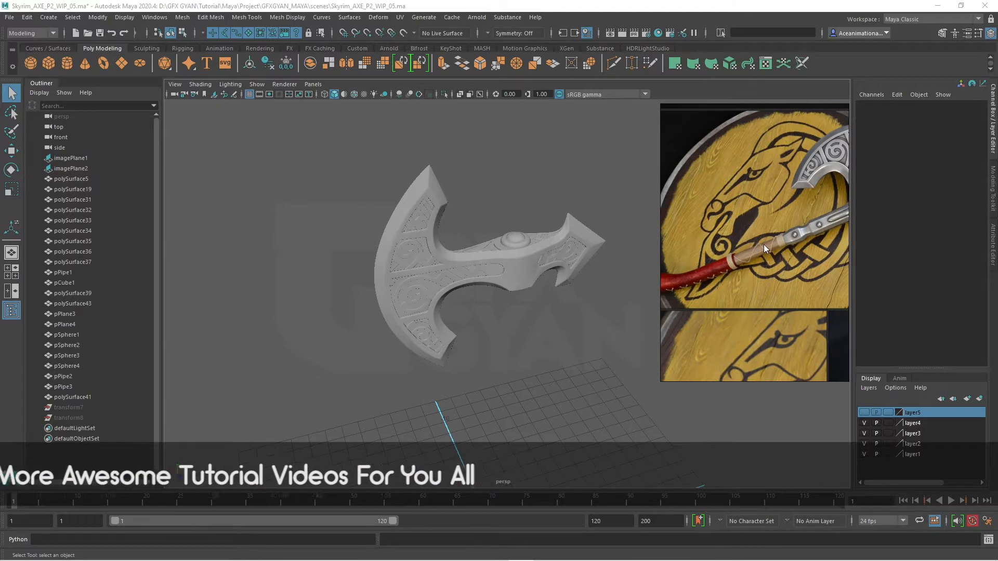
Step: Examine the reference photos of the metal pommel and the stitched red leather grip
scroll(728, 307, down, 3)
middle_drag(773, 334, 775, 238)
scroll(747, 293, up, 2)
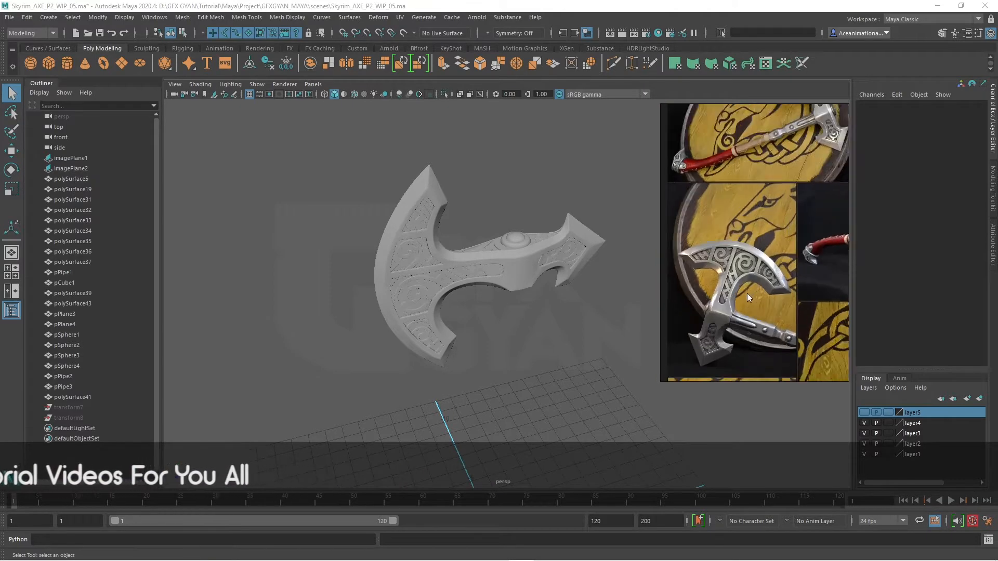
middle_drag(717, 262, 768, 304)
middle_drag(724, 194, 705, 320)
scroll(708, 317, up, 5)
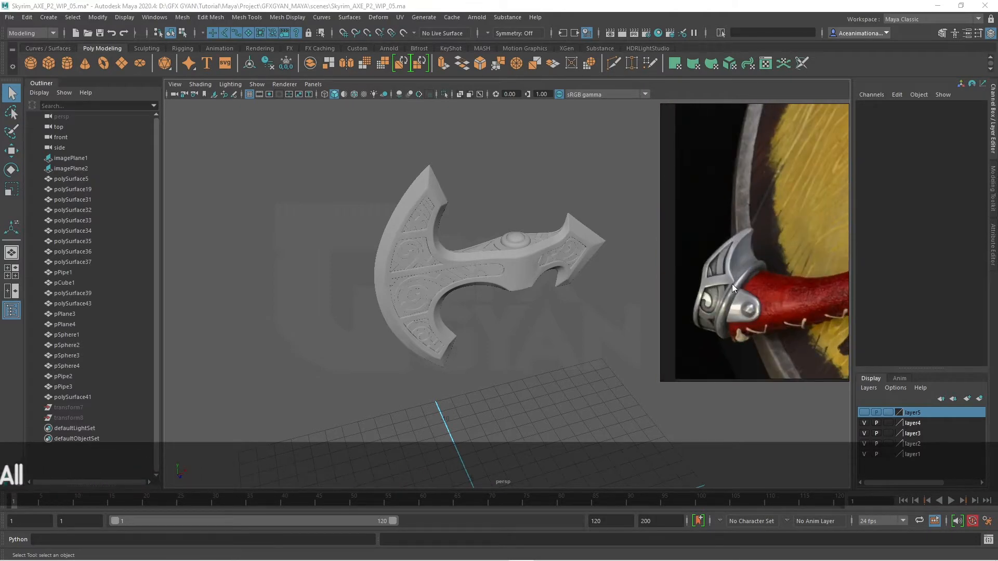
middle_drag(826, 353, 746, 236)
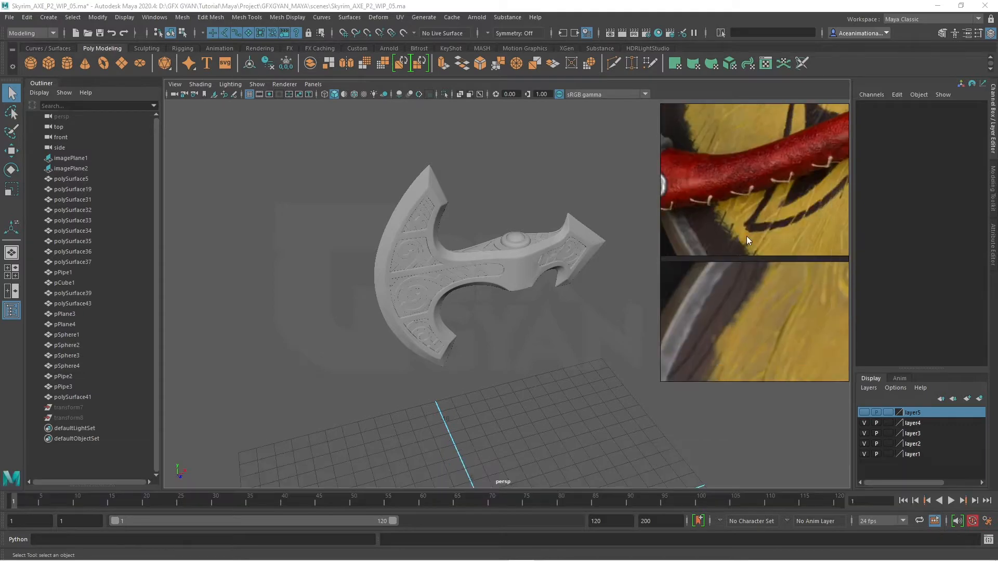
Step: Examine how the riveted metal handle section connects the wrapped wooden shaft to the axe head in the reference photo
scroll(749, 234, down, 4)
middle_drag(831, 169, 747, 294)
scroll(754, 285, up, 3)
scroll(747, 295, down, 3)
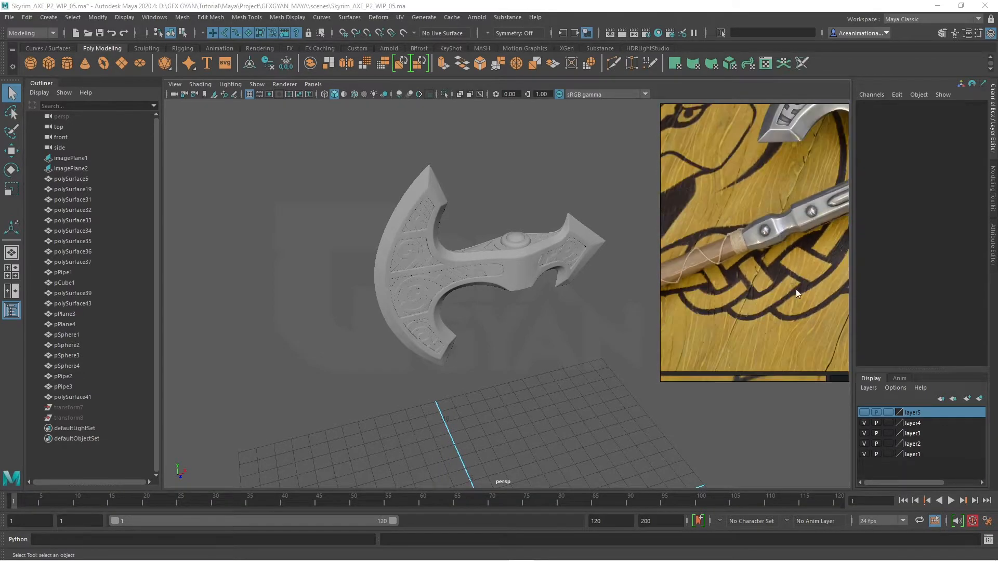
middle_drag(814, 290, 768, 272)
scroll(768, 273, down, 2)
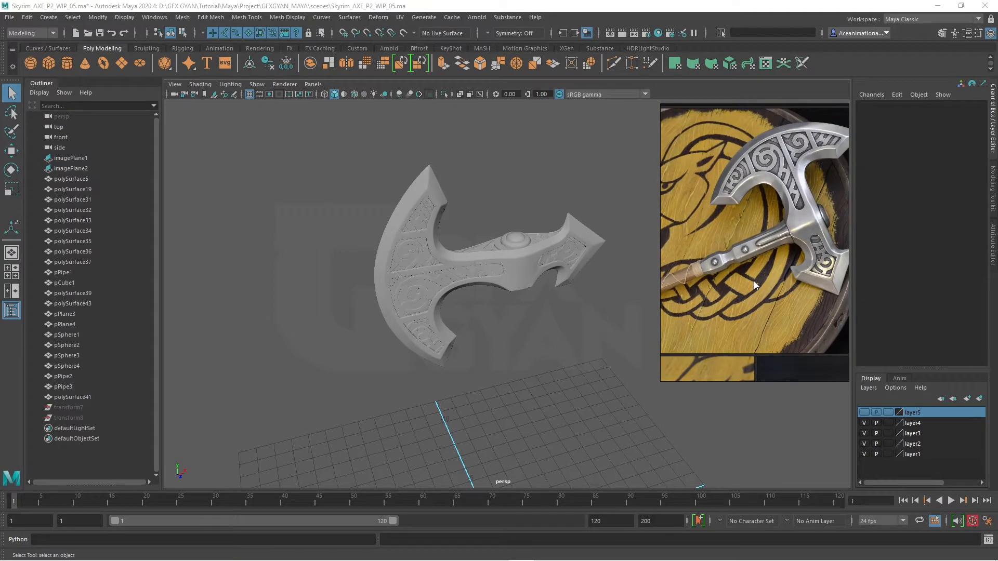
scroll(750, 266, up, 3)
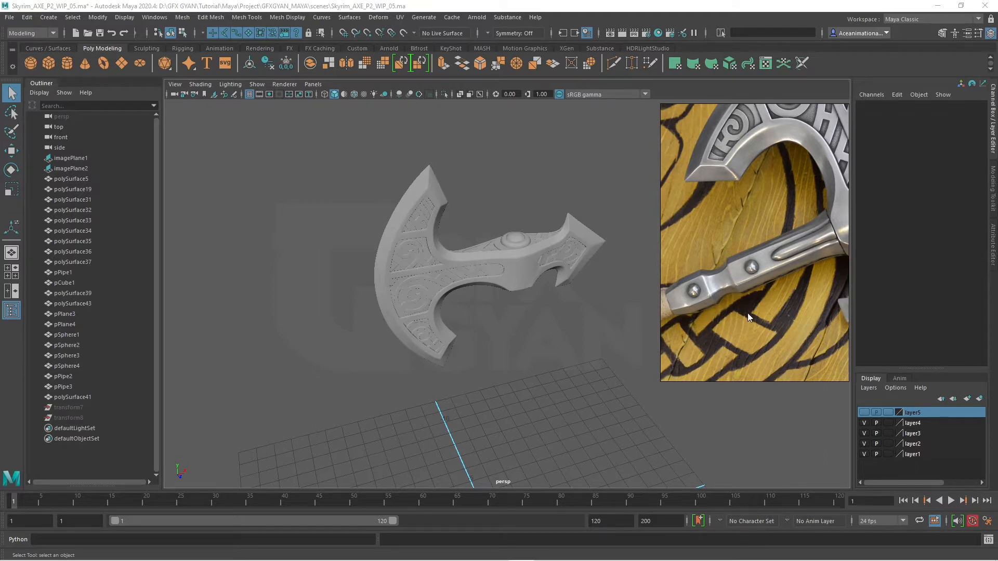
middle_drag(744, 297, 756, 248)
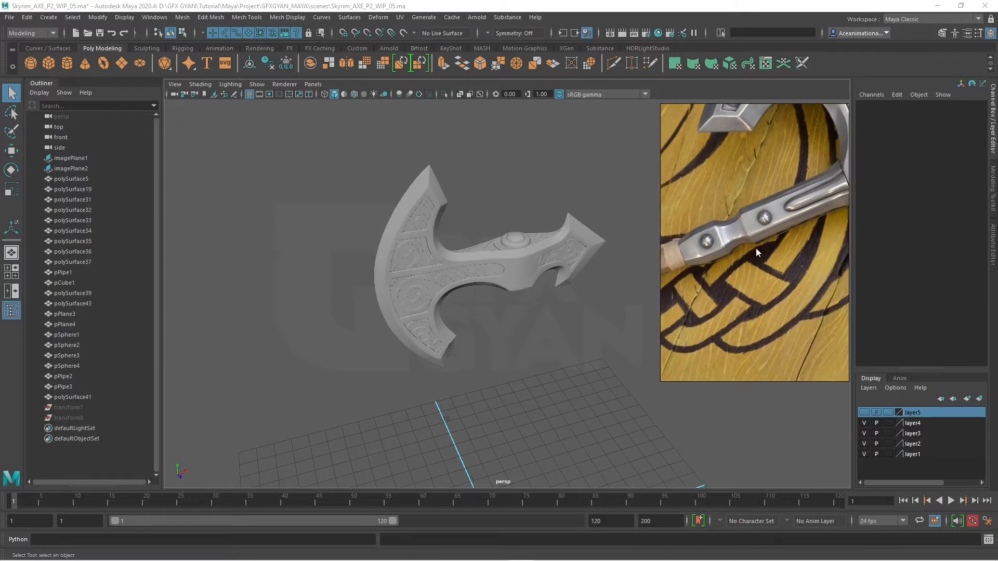
scroll(756, 248, down, 2)
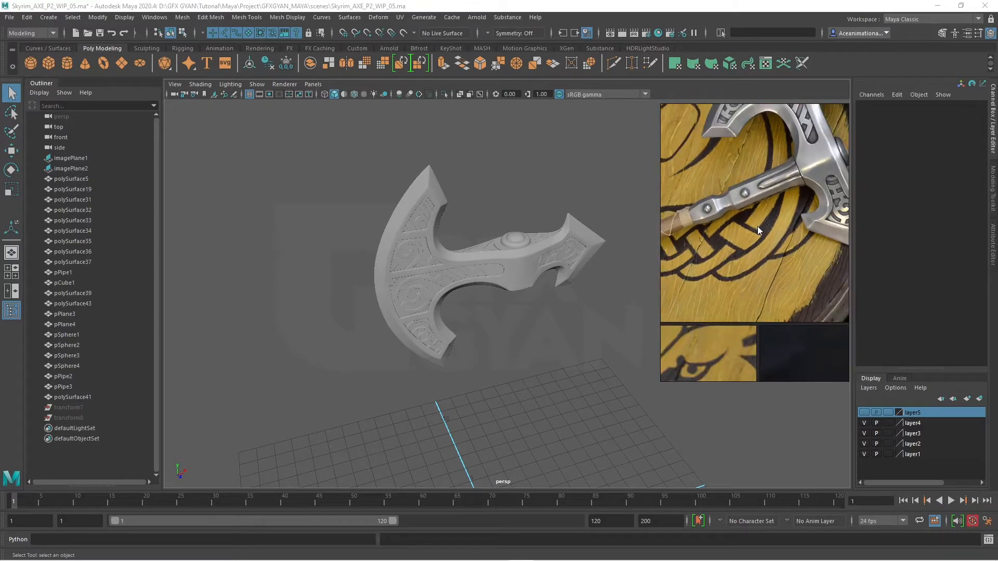
Step: Examine the workshop photos and the rear-spike close-up that show where the handle meets the axe head
middle_drag(759, 230, 684, 270)
scroll(718, 236, up, 1)
middle_drag(719, 236, 680, 211)
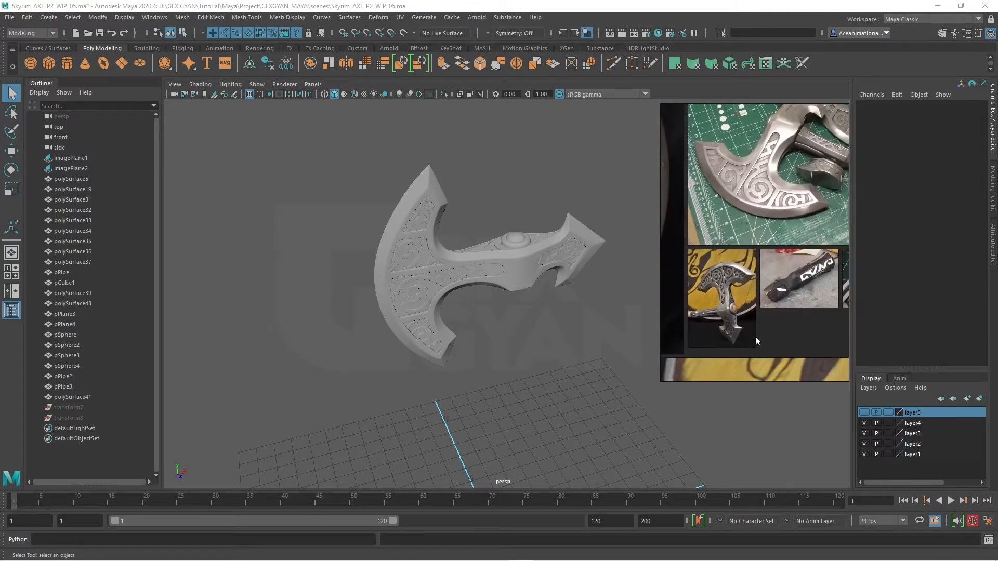
middle_drag(756, 335, 713, 244)
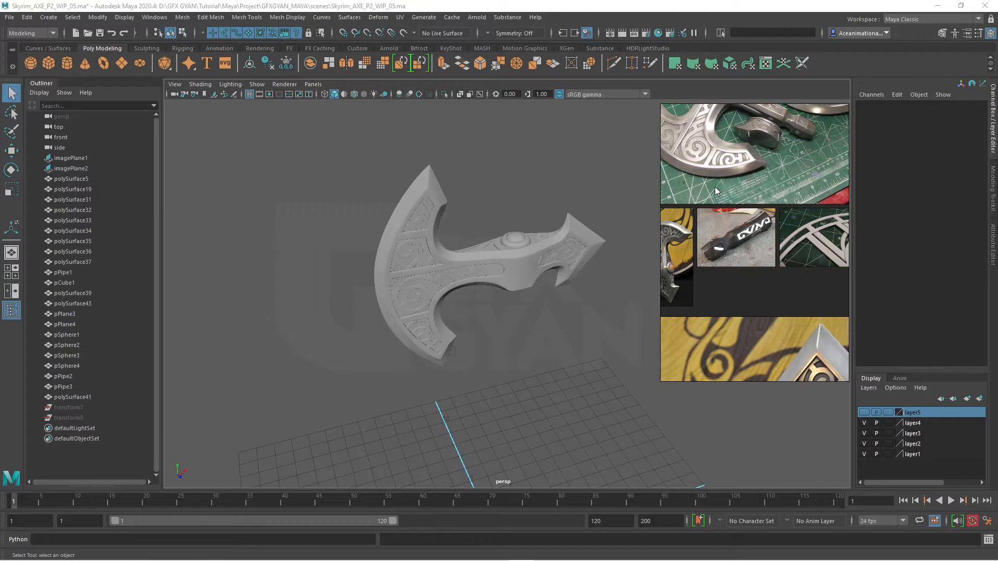
scroll(728, 164, down, 3)
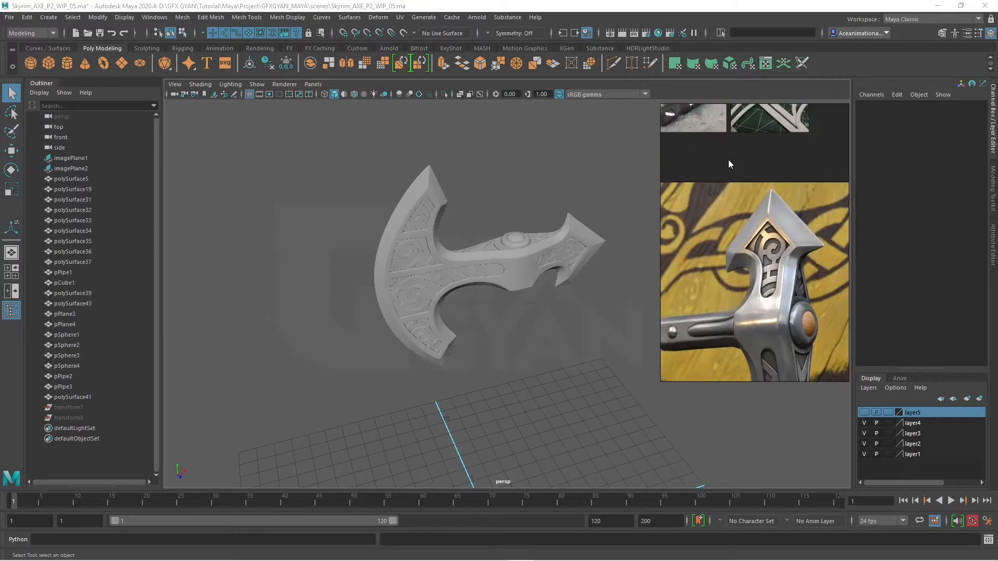
middle_drag(728, 164, 727, 62)
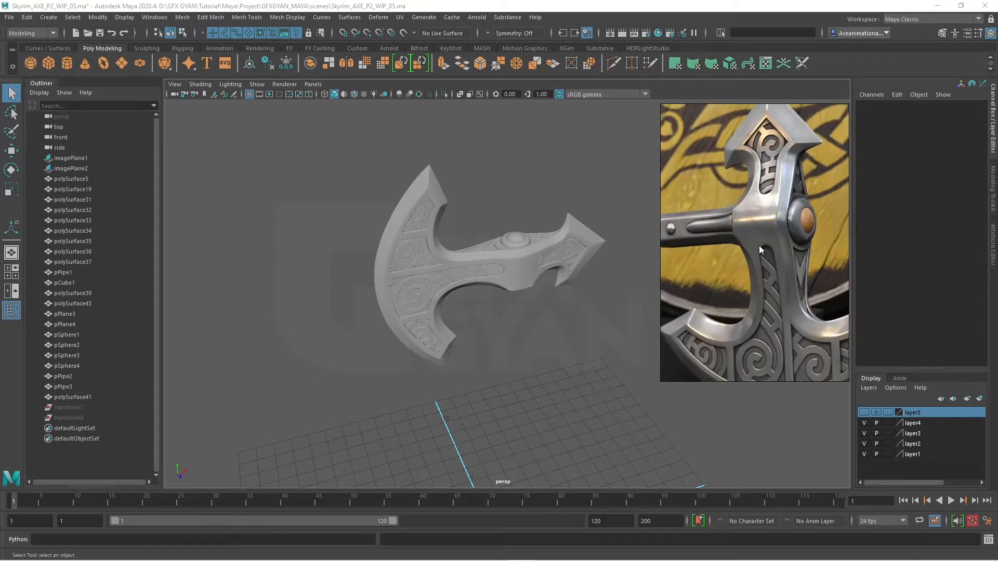
middle_drag(710, 241, 756, 245)
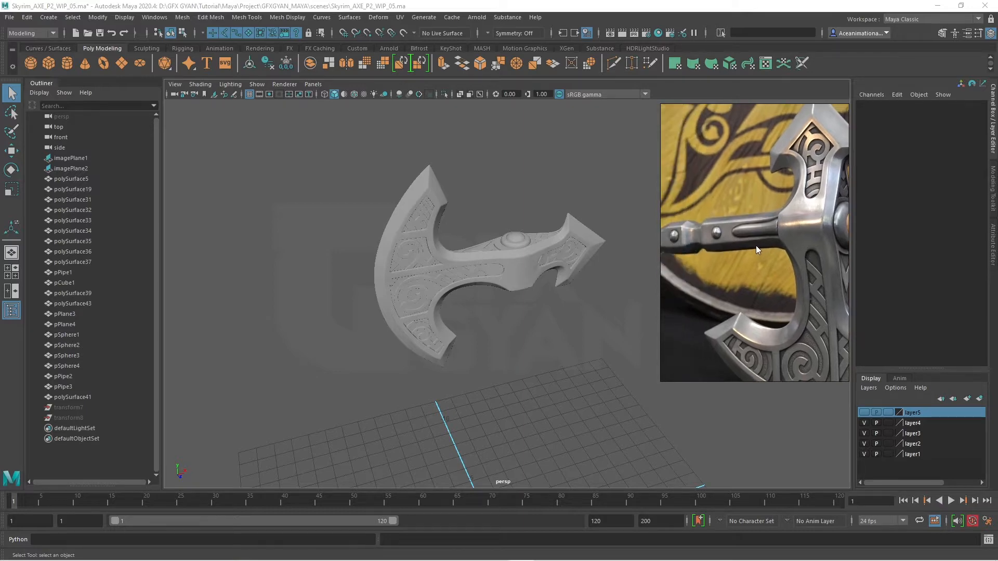
Step: Examine the separate metal handle and pommel parts photographed on the green cutting mat
scroll(765, 226, down, 5)
middle_drag(718, 282, 797, 210)
middle_drag(699, 207, 771, 207)
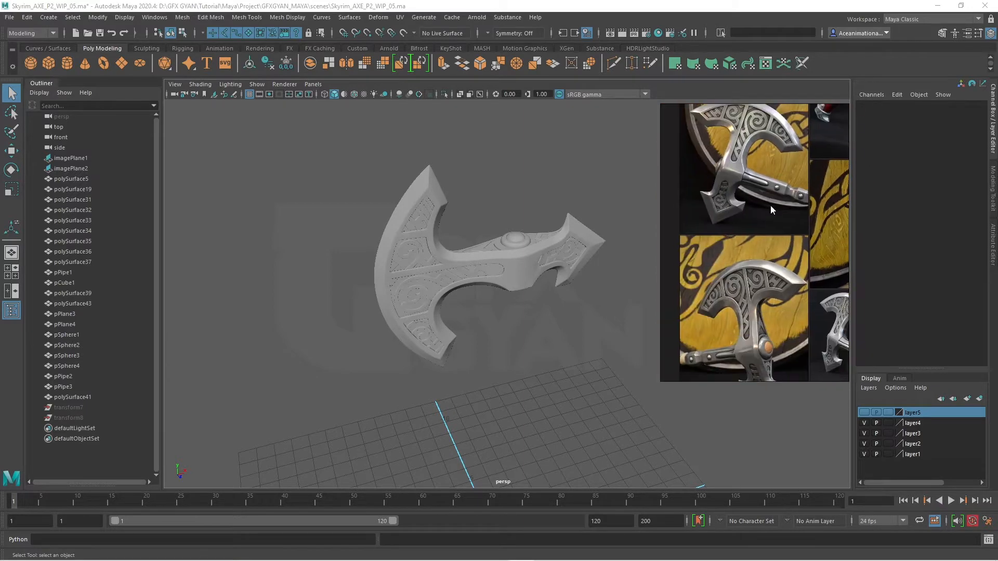
middle_drag(763, 281, 799, 141)
scroll(800, 141, up, 3)
middle_drag(759, 245, 791, 226)
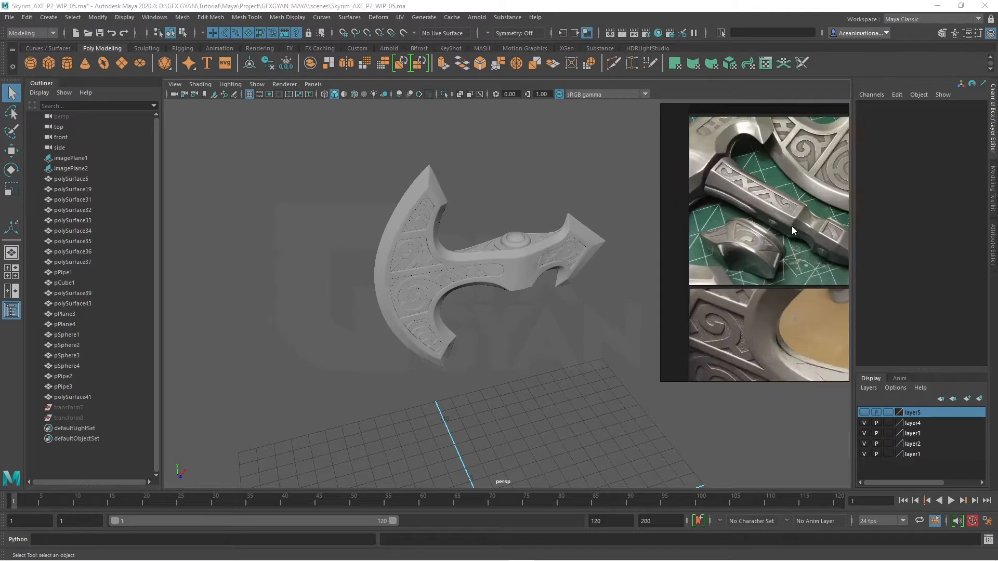
scroll(791, 226, up, 2)
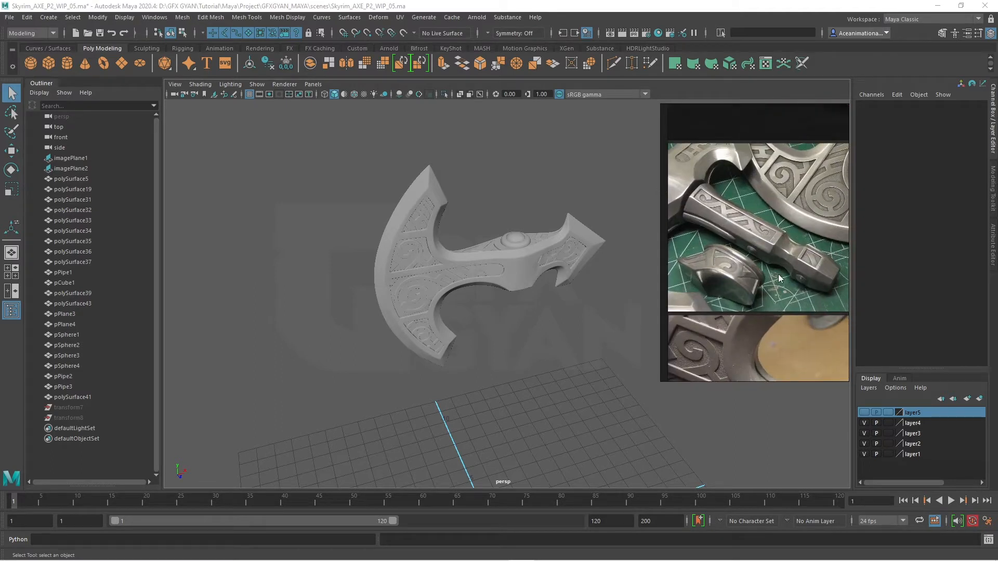
scroll(767, 284, up, 1)
middle_drag(766, 284, 762, 300)
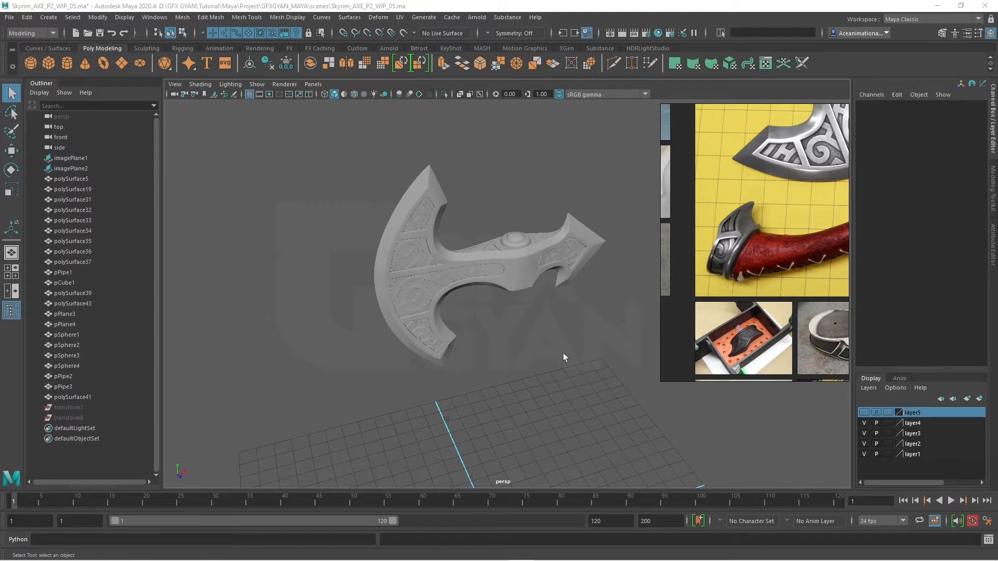
Step: Reframe the axe head and examine the reference close-up of the grooved metal handle on the yellow background
alt+middle_drag(537, 360, 488, 330)
alt+drag(489, 330, 510, 329)
scroll(768, 230, down, 6)
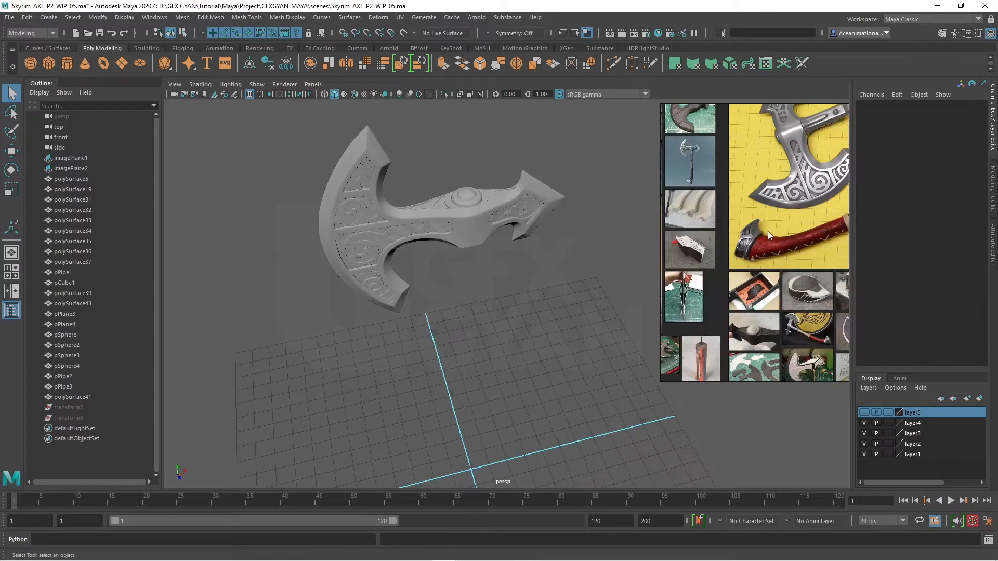
middle_drag(768, 229, 774, 276)
scroll(774, 275, up, 10)
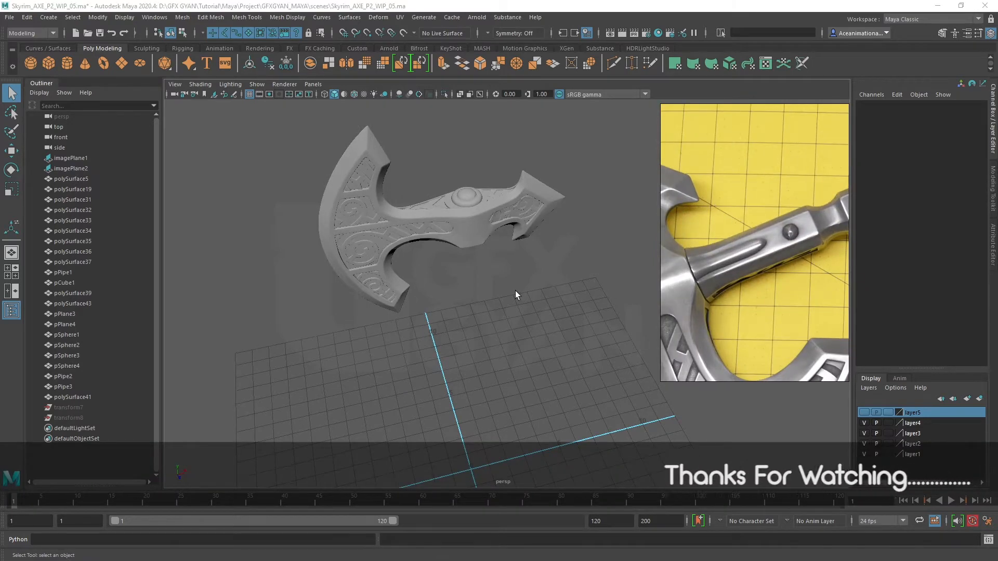
Step: Open the front view and examine the handle outline on the image plane below the axe head
key(space)
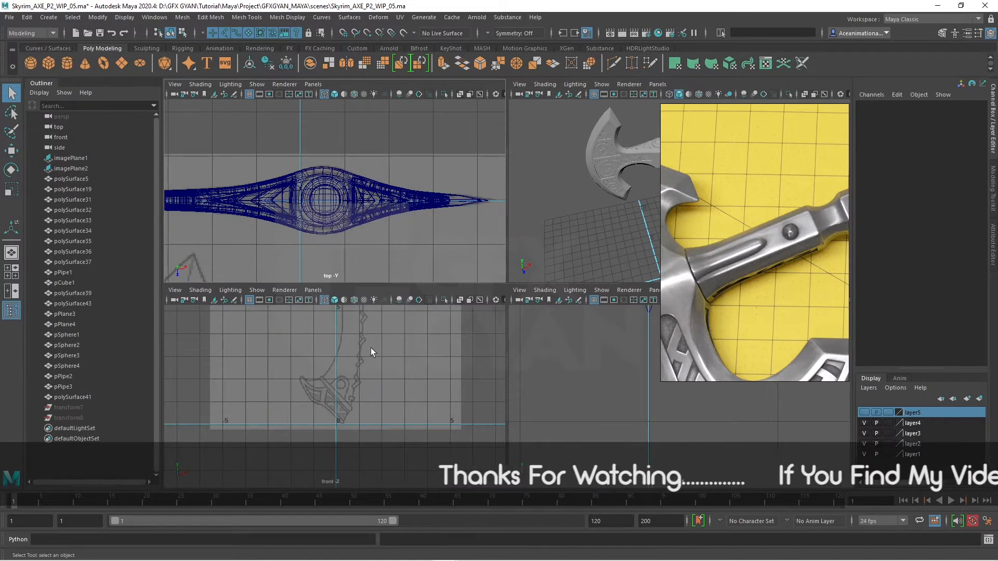
key(space)
alt+middle_drag(452, 305, 443, 447)
scroll(539, 234, down, 3)
alt+middle_drag(539, 233, 524, 349)
alt+middle_drag(524, 242, 468, 356)
scroll(502, 252, up, 5)
scroll(479, 264, down, 2)
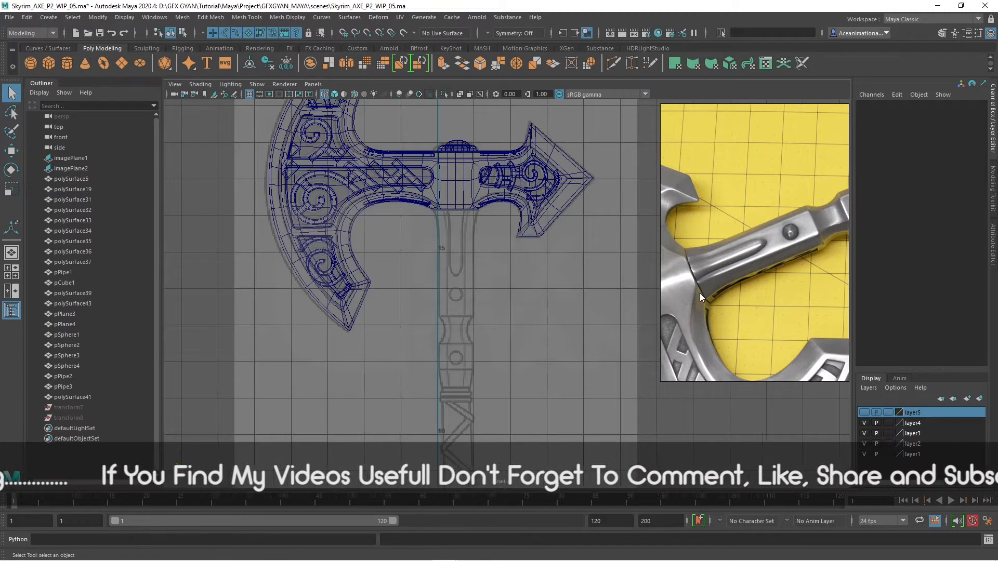
key(space)
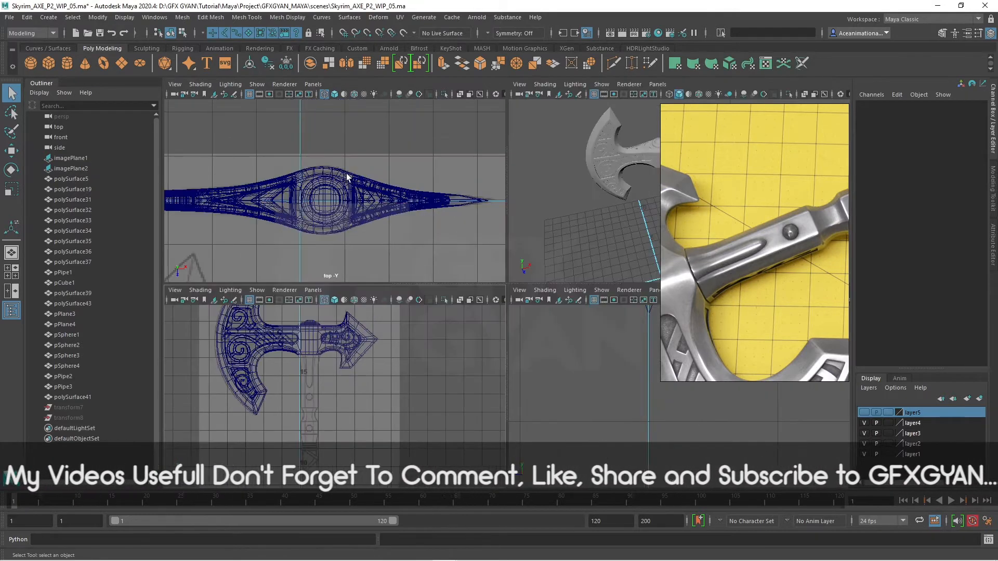
key(space)
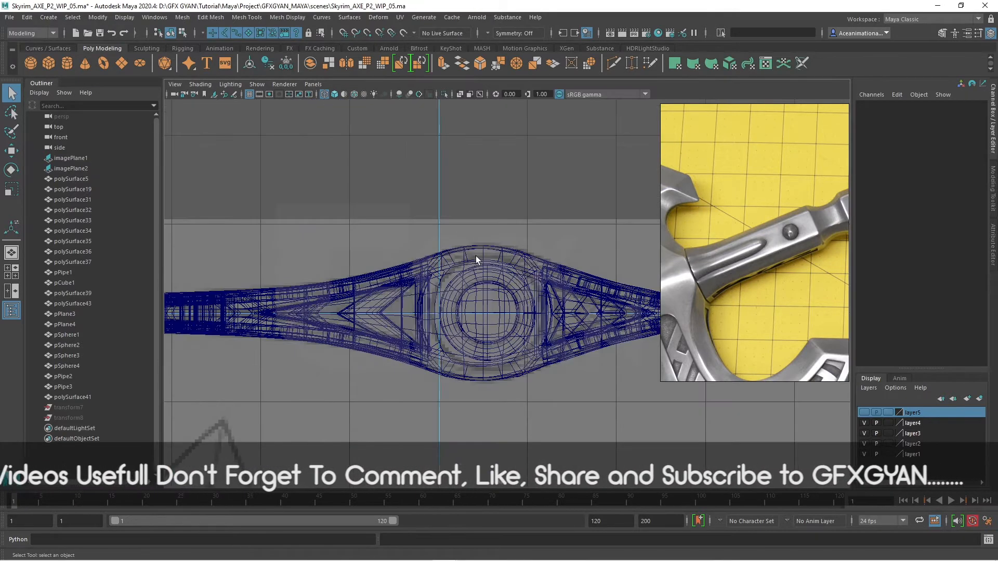
click(49, 63)
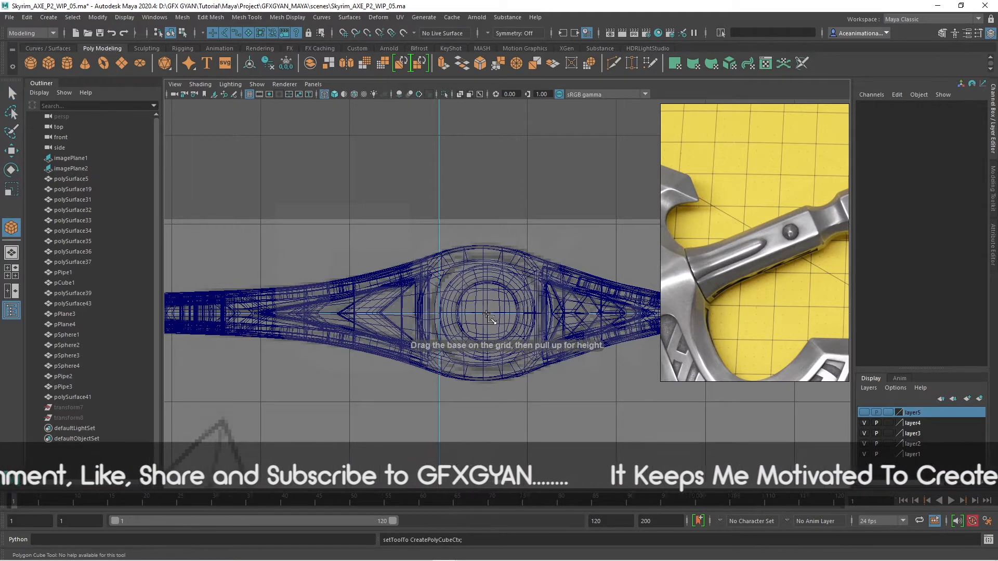
drag(485, 314, 533, 369)
key(space)
key(space)
alt+drag(571, 211, 492, 391)
key(Delete)
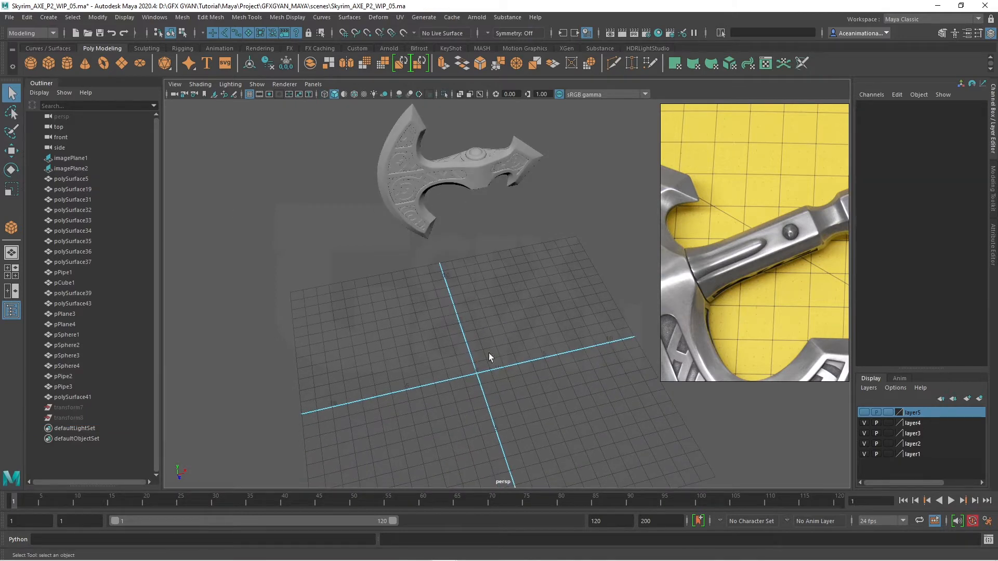
Step: Create a polygon cube about 1.884 units per side near the grid origin and move it to X 0.533, Z -0.012 in the top view
key(y)
mouse_move(472, 369)
shift+mouse_down()
mouse_move(498, 387)
mouse_move(484, 379)
shift+mouse_up()
key(space)
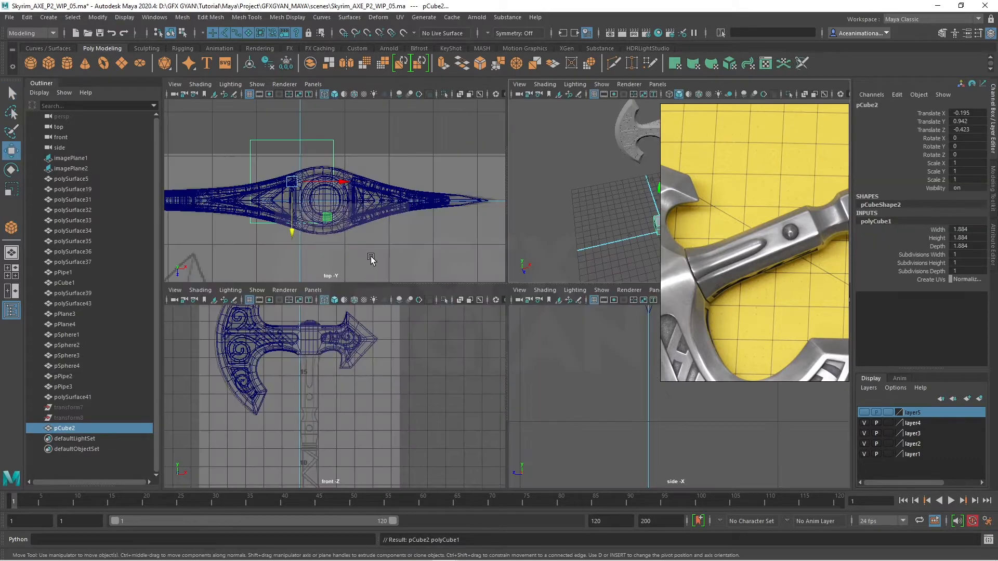
key(w)
drag(291, 183, 323, 202)
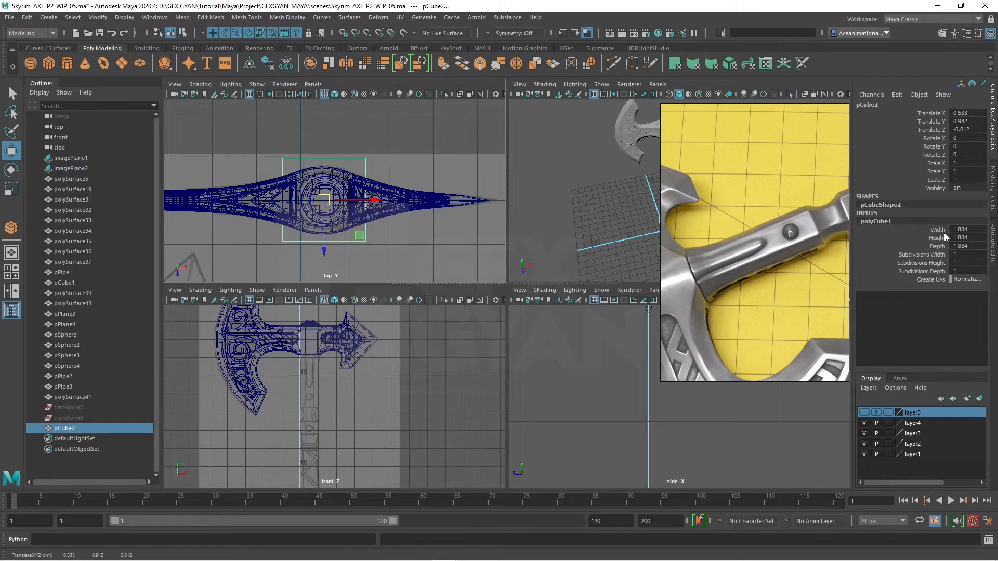
Step: Set the cube's width, height and depth to 1.2 and nudge it to X 0.517, Z -0.006 in the top view
drag(982, 229, 982, 245)
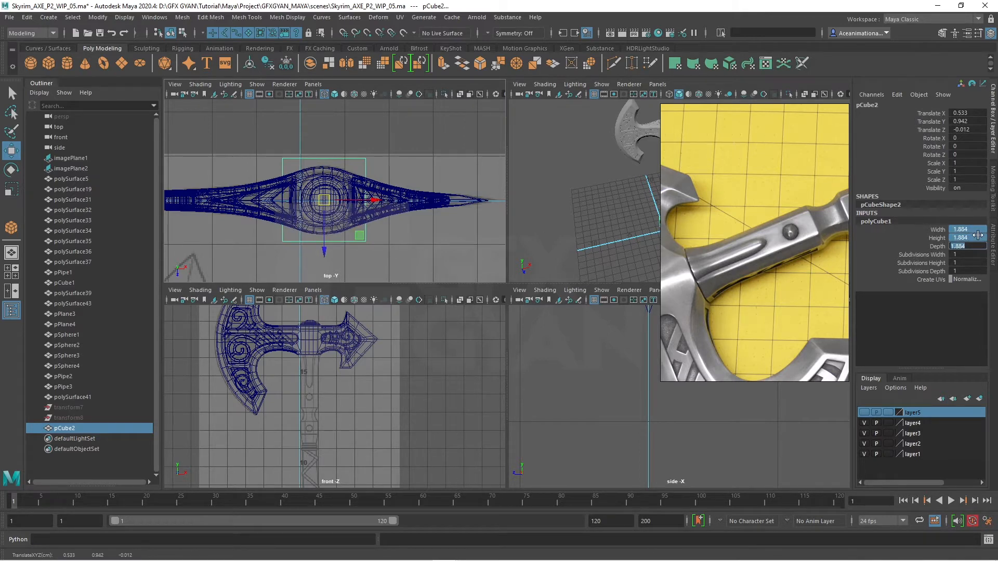
text(1.2)
key(Return)
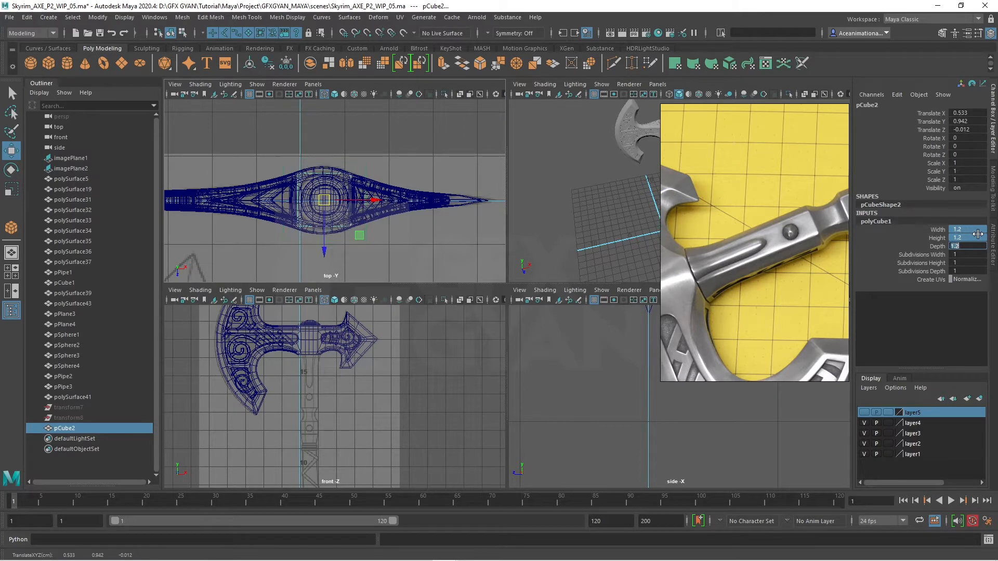
alt+right_drag(303, 191, 369, 214)
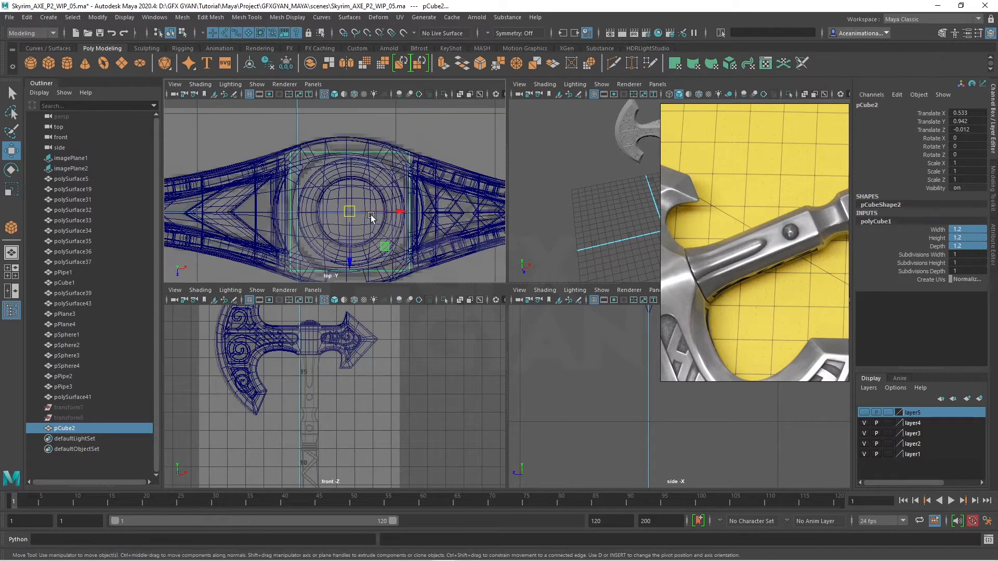
drag(351, 209, 349, 208)
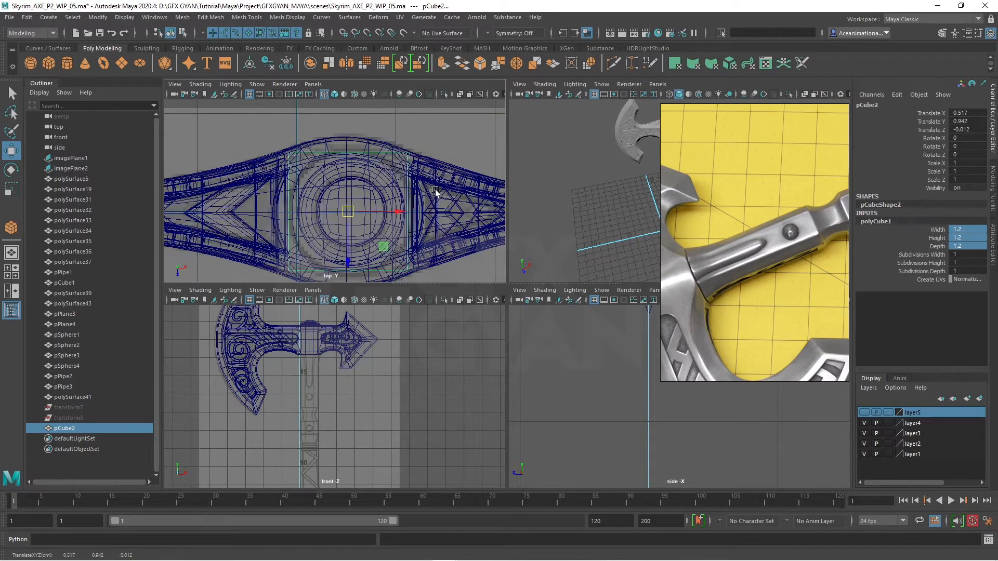
drag(348, 211, 348, 211)
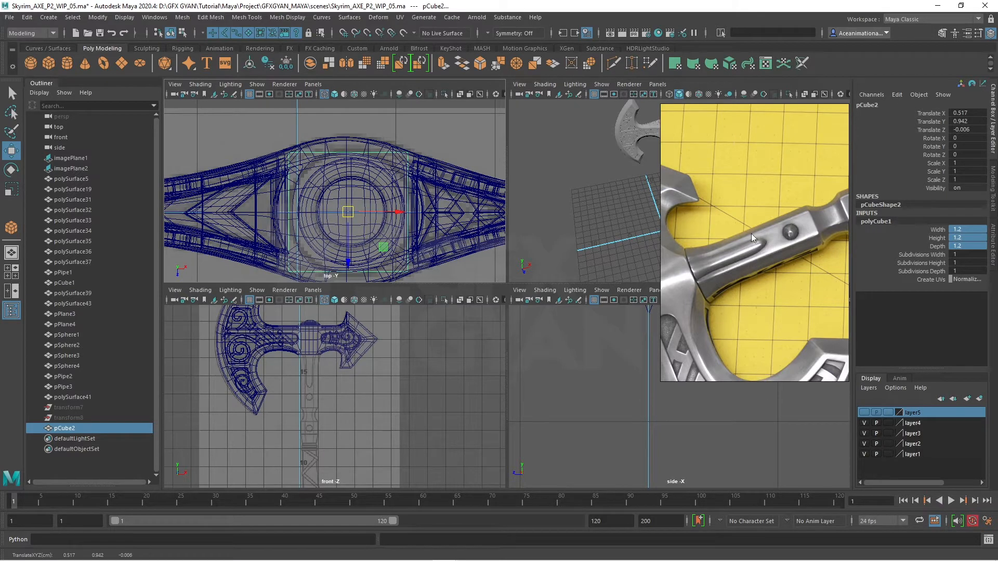
Step: Raise the cube in the front view to about Y 13.229, over the handle outline below the axe head
key(space)
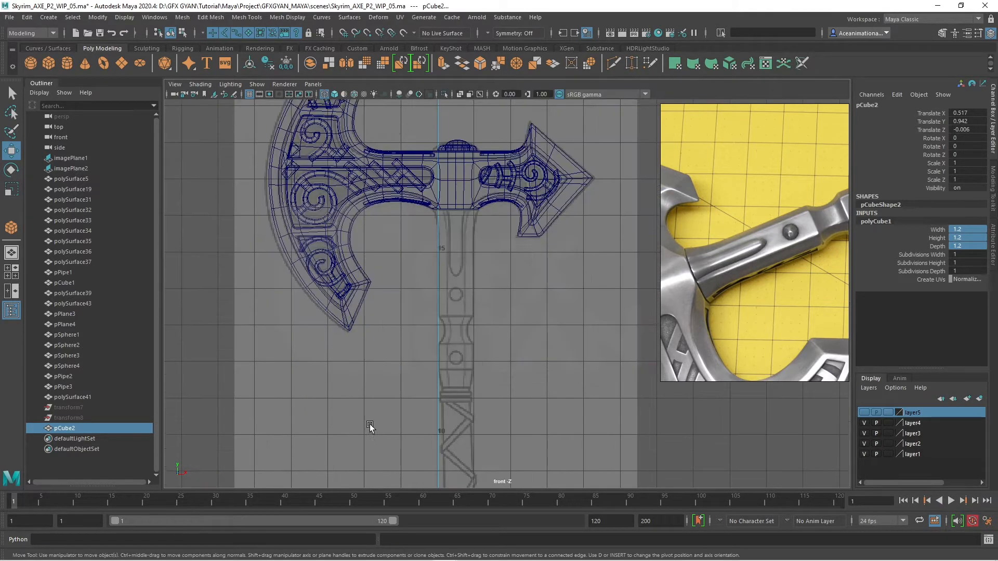
alt+middle_drag(370, 425, 370, 251)
scroll(370, 252, down, 3)
drag(436, 450, 441, 143)
scroll(455, 283, up, 4)
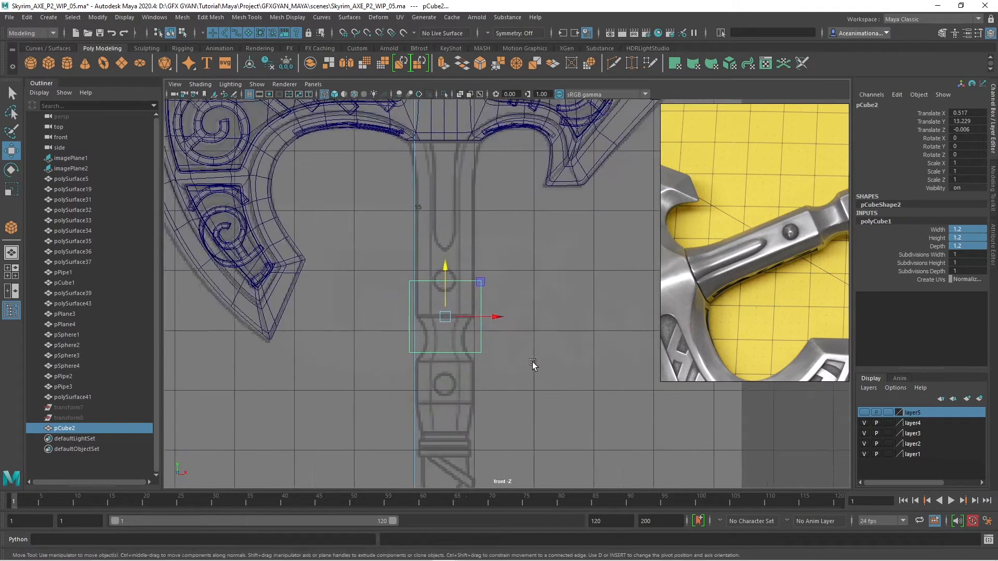
Step: Reduce the cube's width, height and depth to 0.97 to fit the width of the handle outline
click(936, 229)
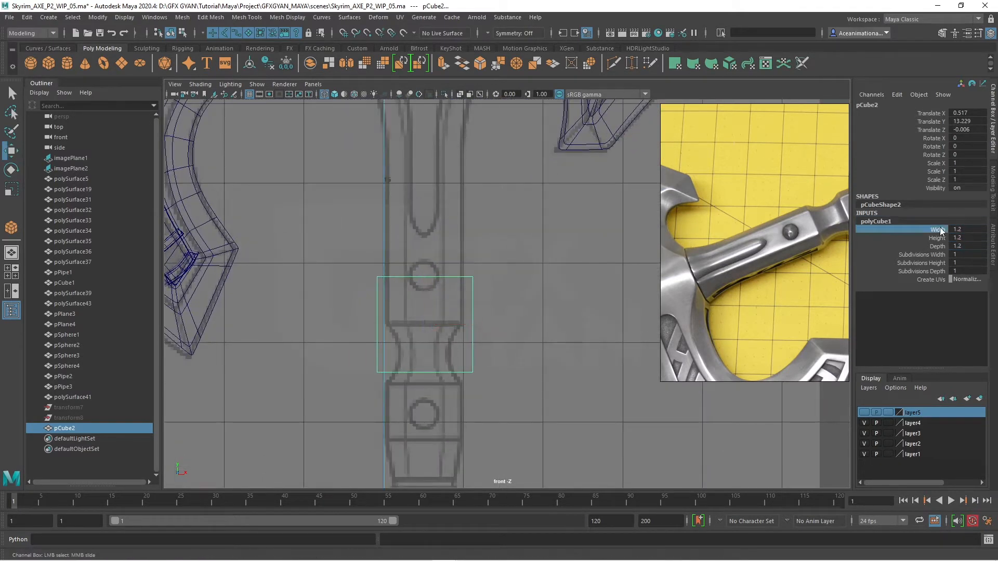
drag(942, 232, 969, 243)
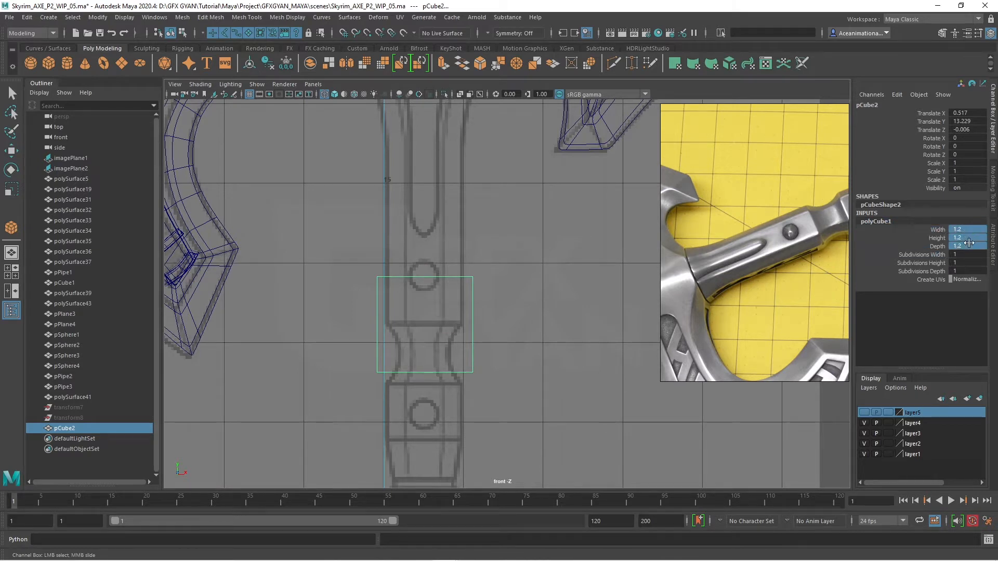
middle_drag(834, 245, 828, 245)
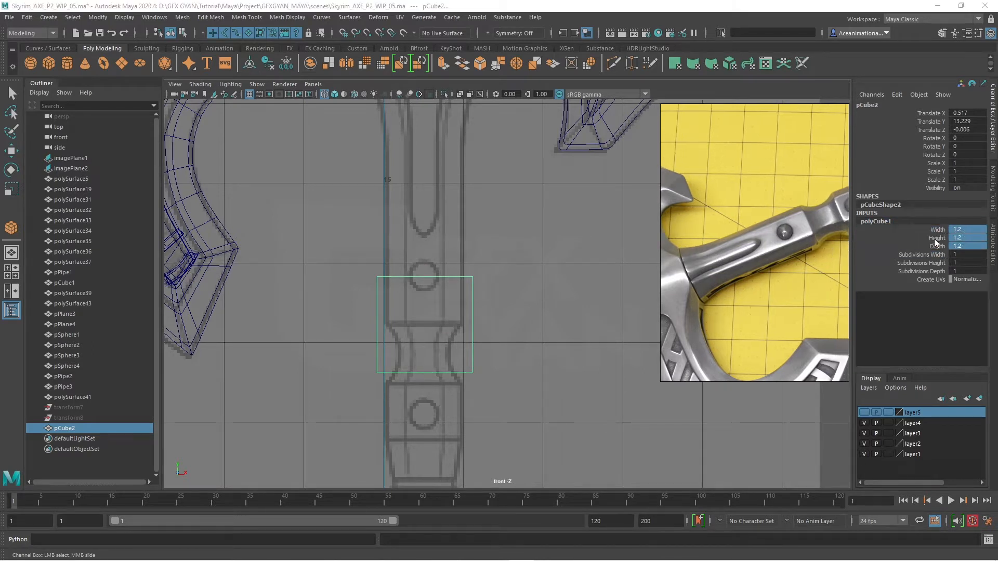
drag(936, 229, 938, 247)
middle_drag(663, 251, 644, 253)
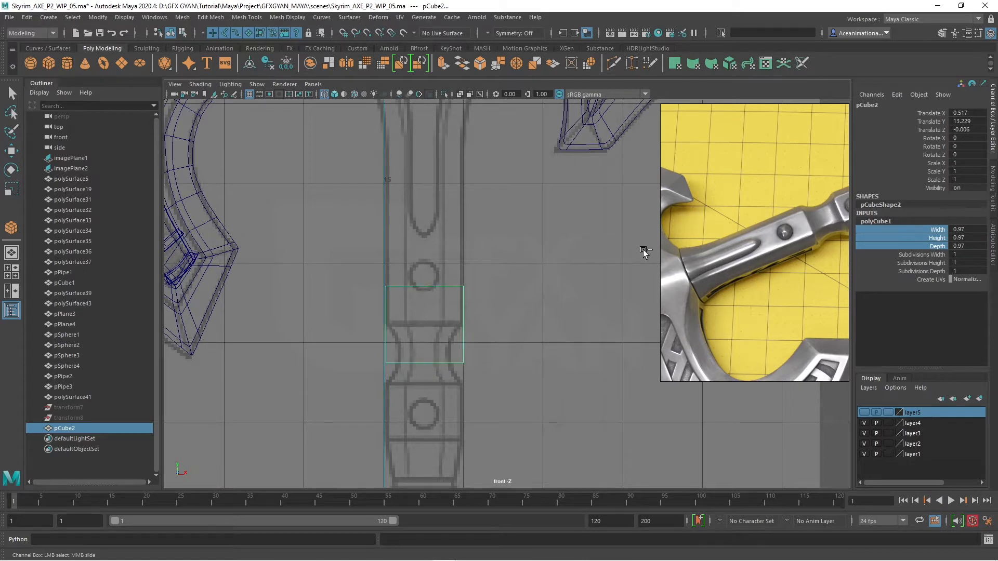
Step: Move the cube up to Y 13.698 so its base sits on the line above the narrow handle neck
alt+middle_drag(500, 340, 524, 368)
key(w)
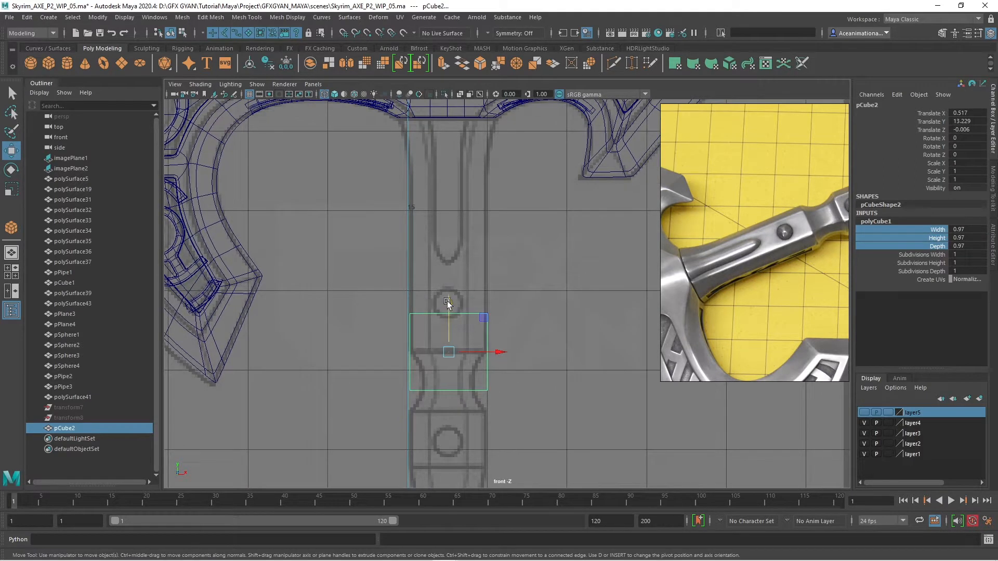
drag(448, 304, 447, 267)
alt+middle_drag(518, 317, 521, 374)
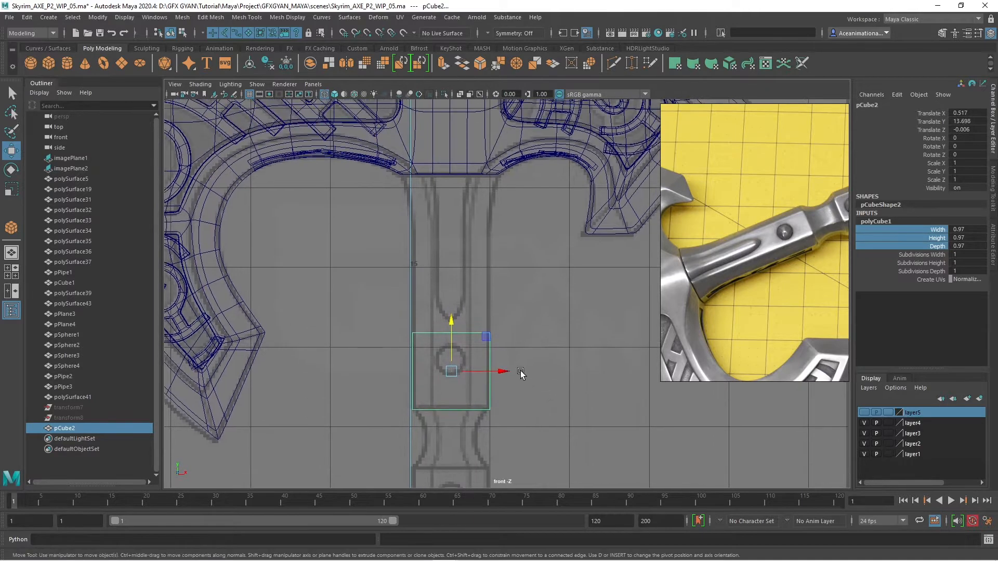
Step: Raise the cube's top vertices to where the handle outline starts to flare, just below the axe head
right_drag(468, 333, 421, 269)
drag(347, 279, 503, 341)
drag(450, 283, 453, 166)
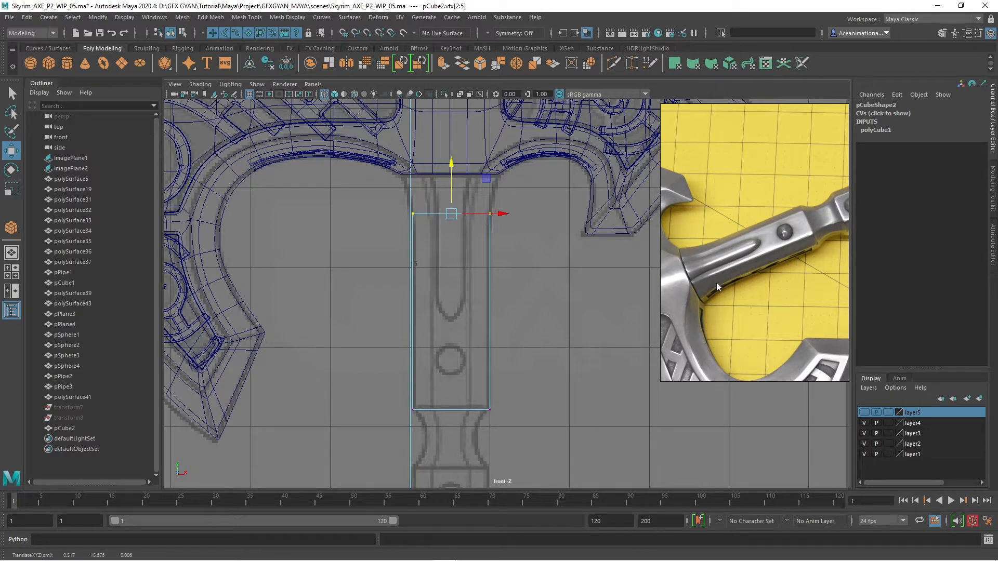
Step: Bevel the block's four vertical edges with fraction 0.5 and one segment, and compare the result with the front outline
right_click(491, 282)
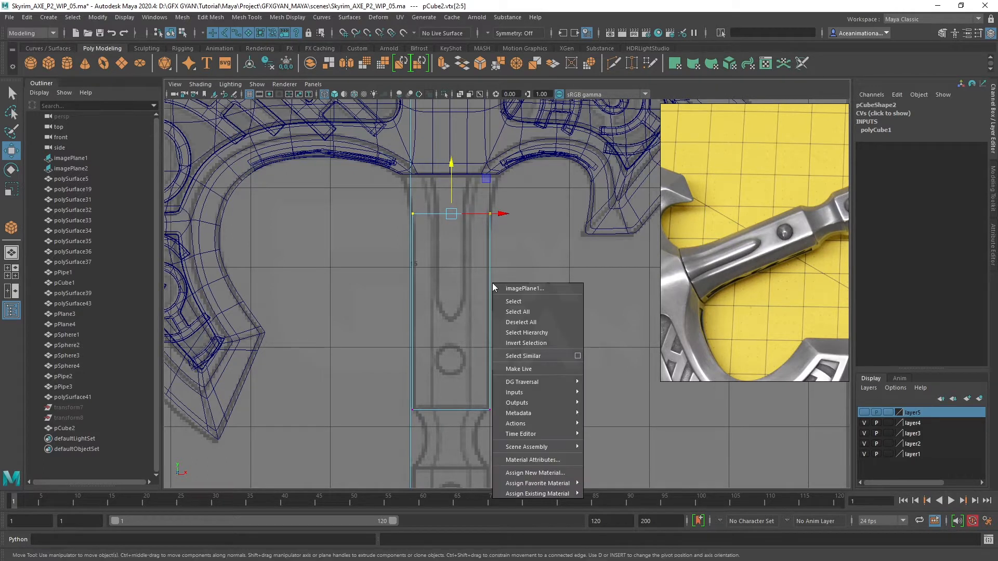
right_drag(490, 264, 489, 238)
drag(541, 261, 379, 299)
key(space)
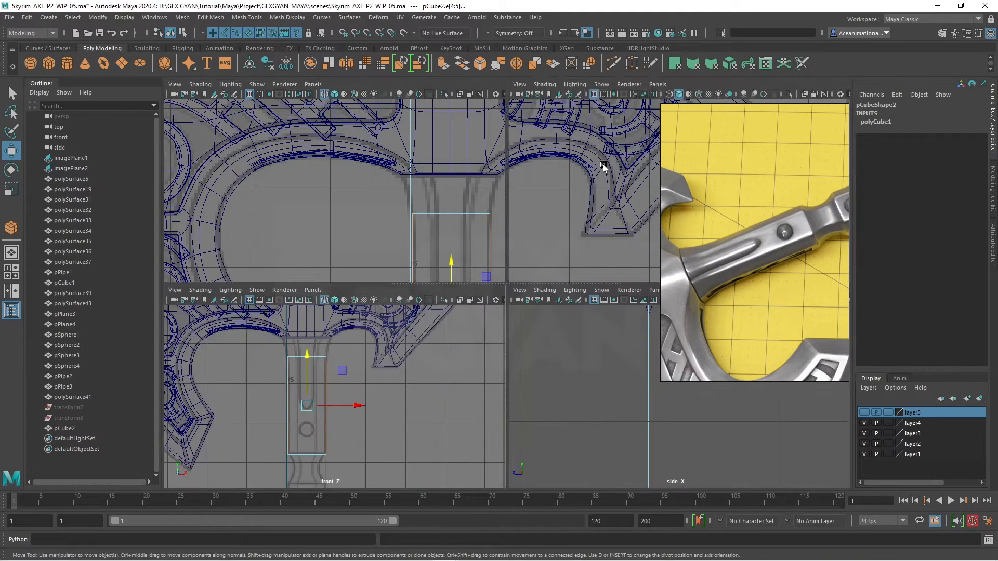
key(space)
alt+drag(535, 236, 601, 309)
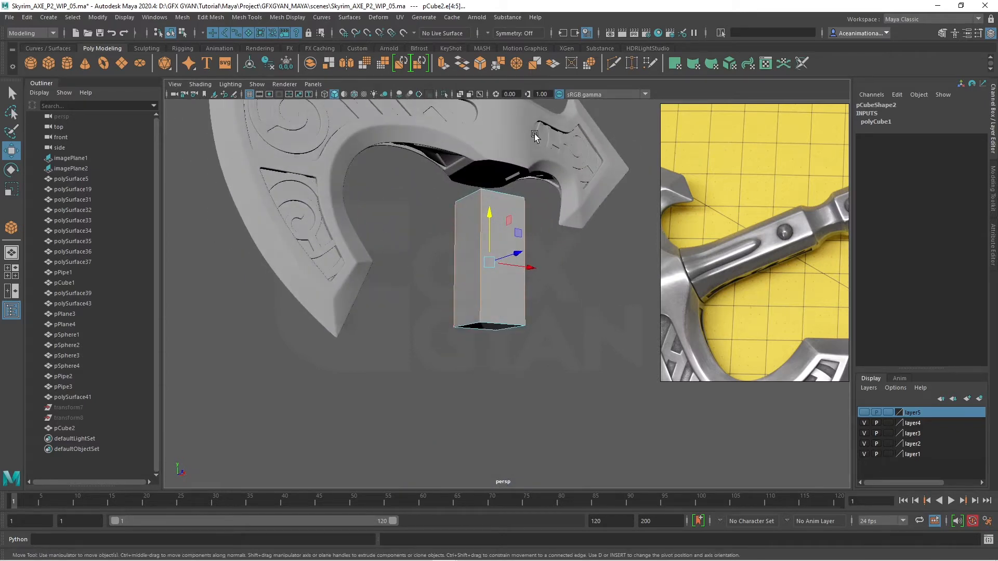
click(480, 64)
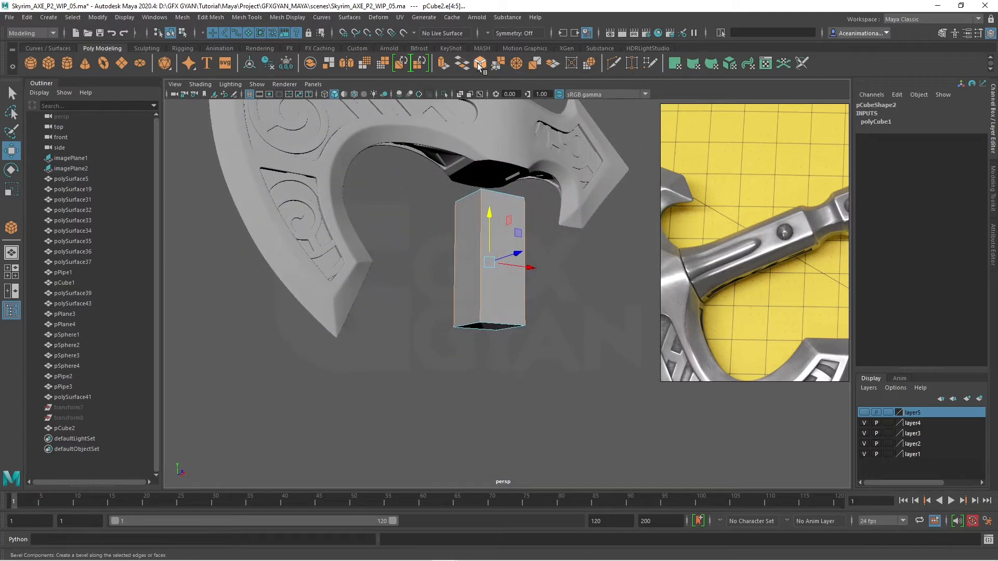
alt+drag(568, 310, 535, 242)
key(space)
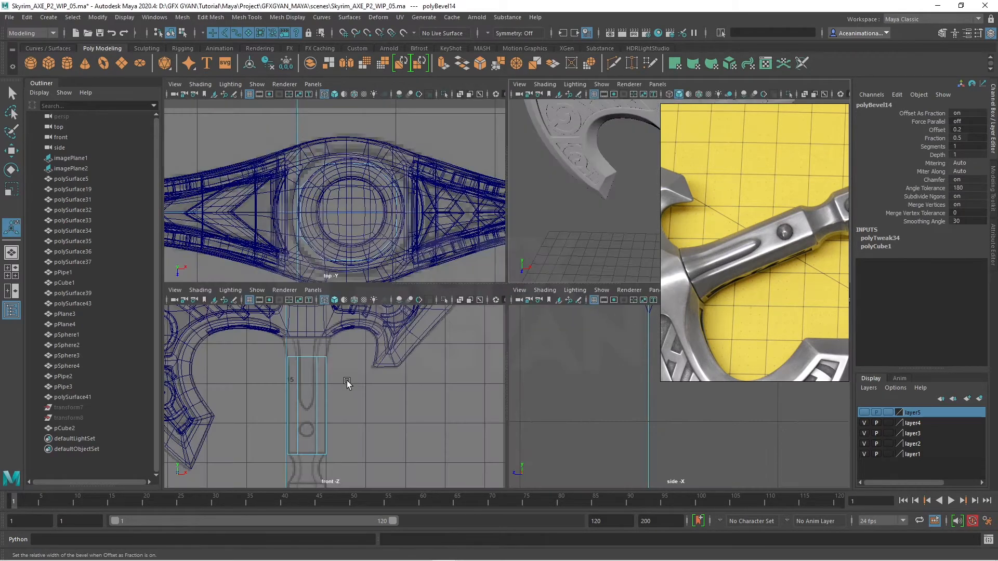
key(space)
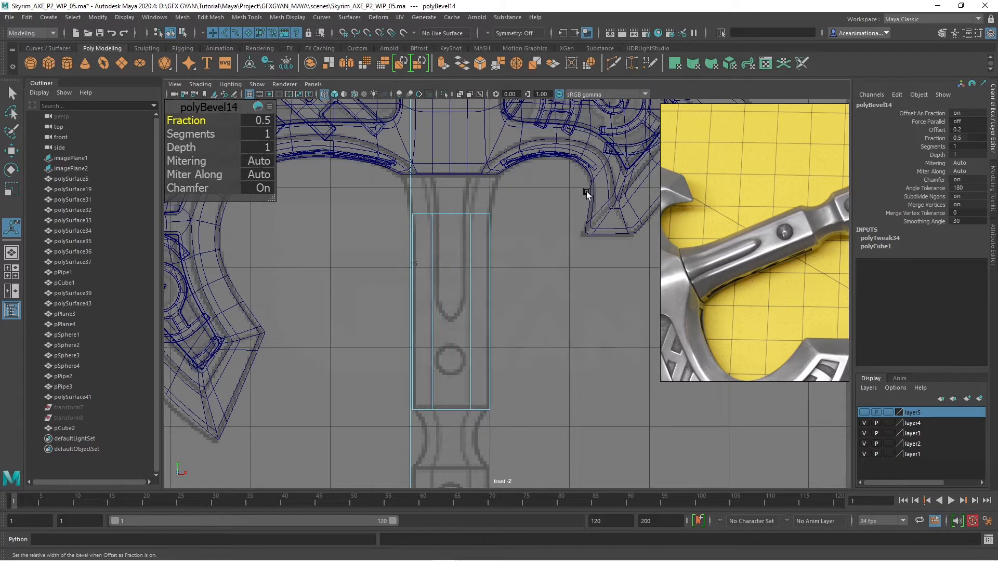
key(space)
key(space)
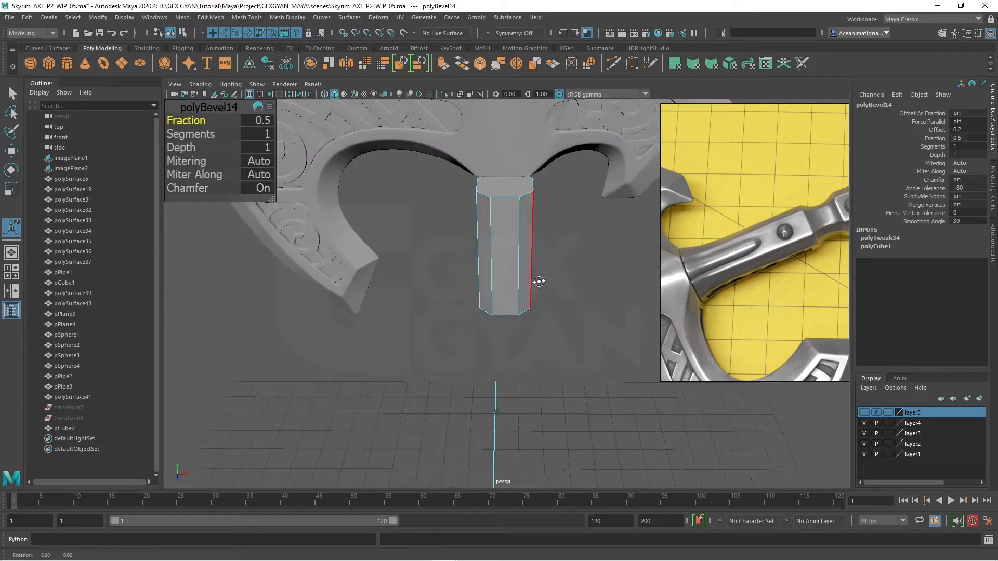
Step: Delete the top and bottom cap faces of the eight-sided handle block
alt+drag(558, 164, 507, 335)
right_drag(508, 255, 489, 276)
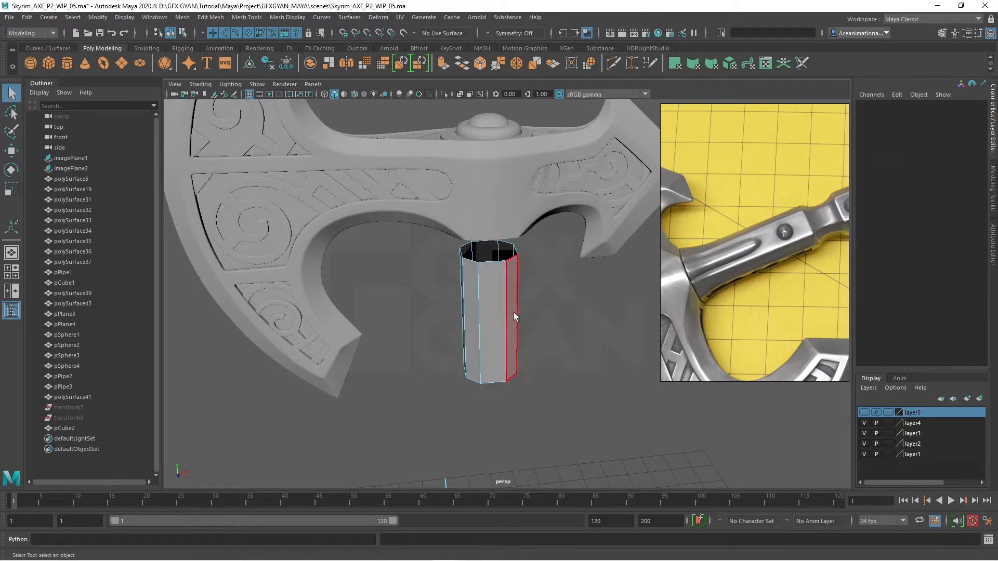
alt+drag(514, 313, 541, 368)
click(484, 337)
key(Delete)
Step: Extrude the handle's top border edges up to the axe head's base and scale them outward to match the flared outline
right_drag(494, 264, 494, 237)
double_click(485, 245)
key(space)
key(space)
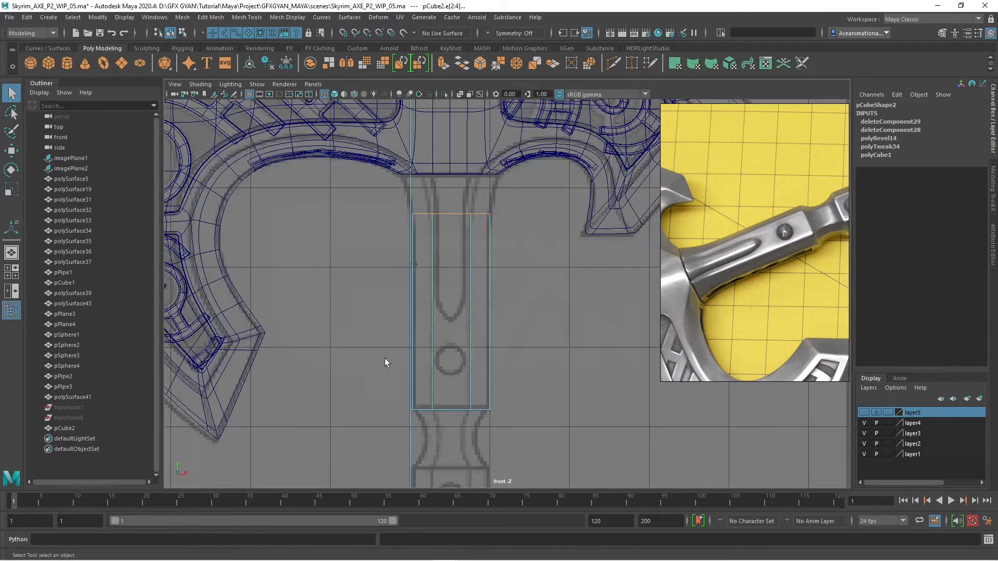
scroll(436, 346, up, 5)
key(w)
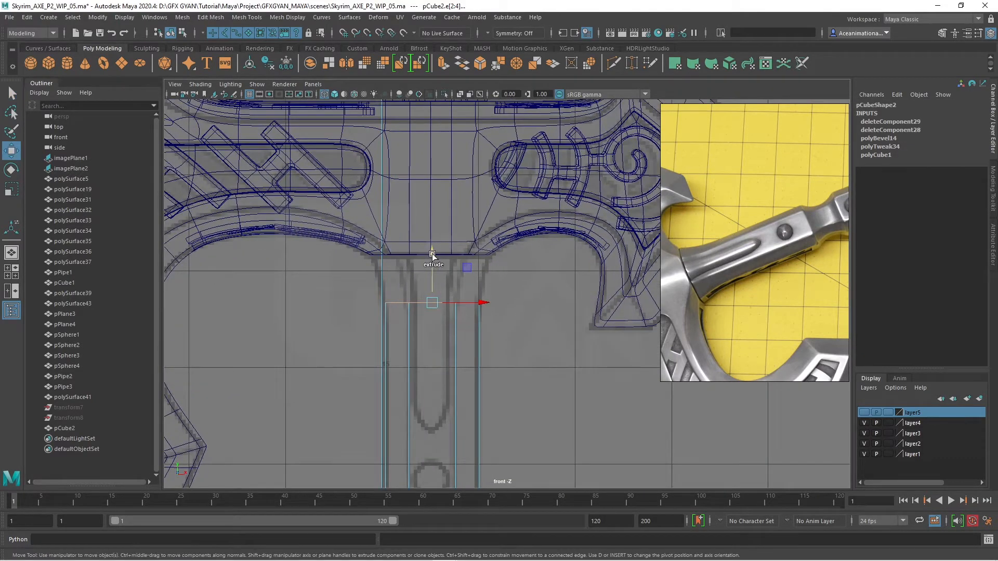
shift+drag(432, 254, 436, 209)
key(r)
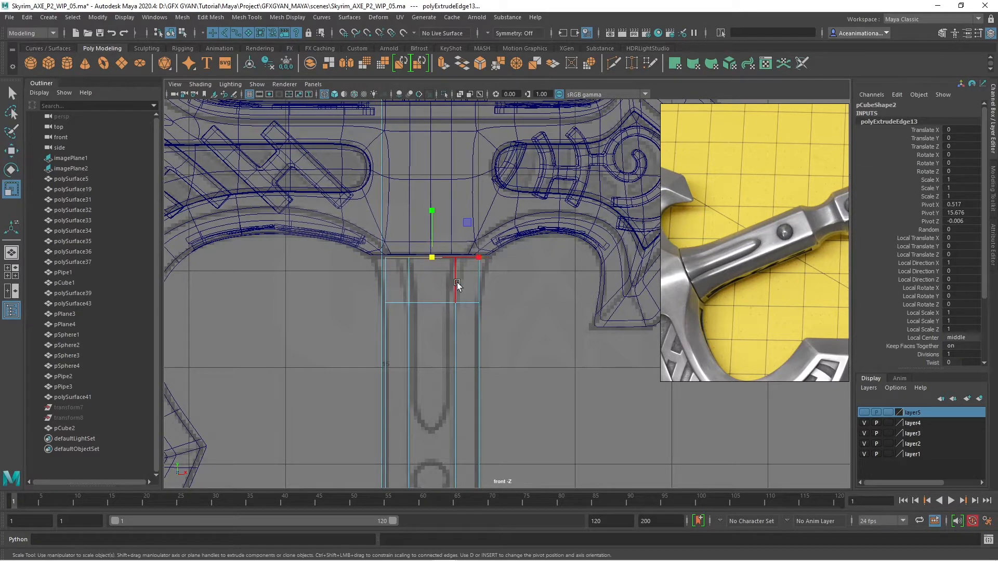
drag(432, 256, 451, 260)
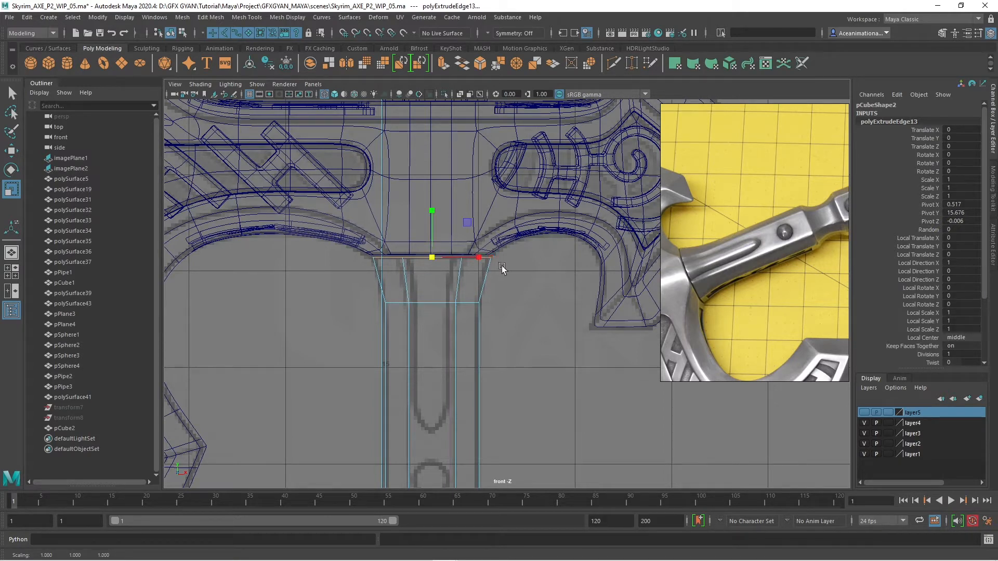
Step: Examine from several angles how the flared handle top fits against the underside of the axe head
key(space)
key(space)
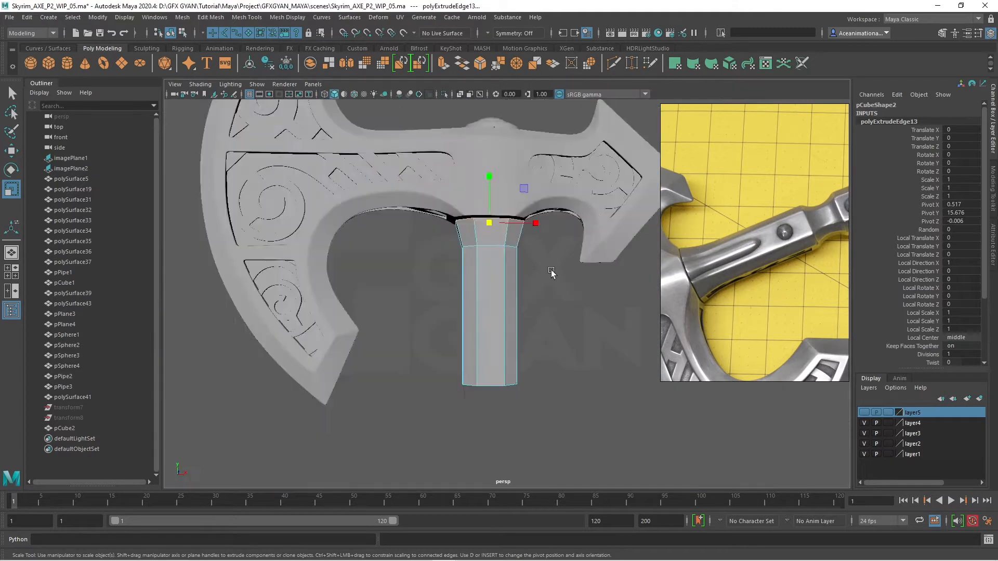
alt+drag(546, 272, 473, 267)
right_drag(472, 266, 520, 237)
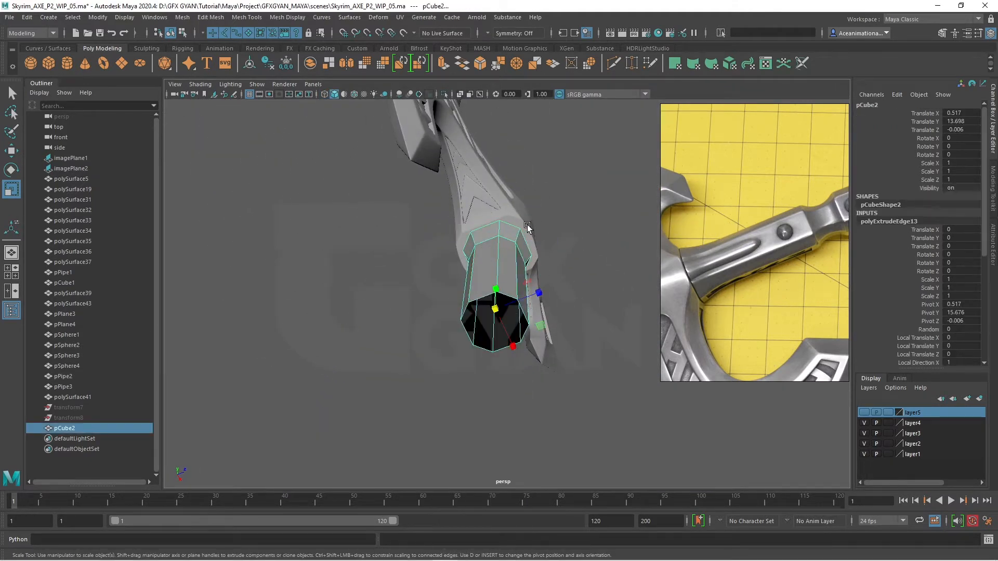
click(514, 269)
alt+drag(513, 270, 483, 212)
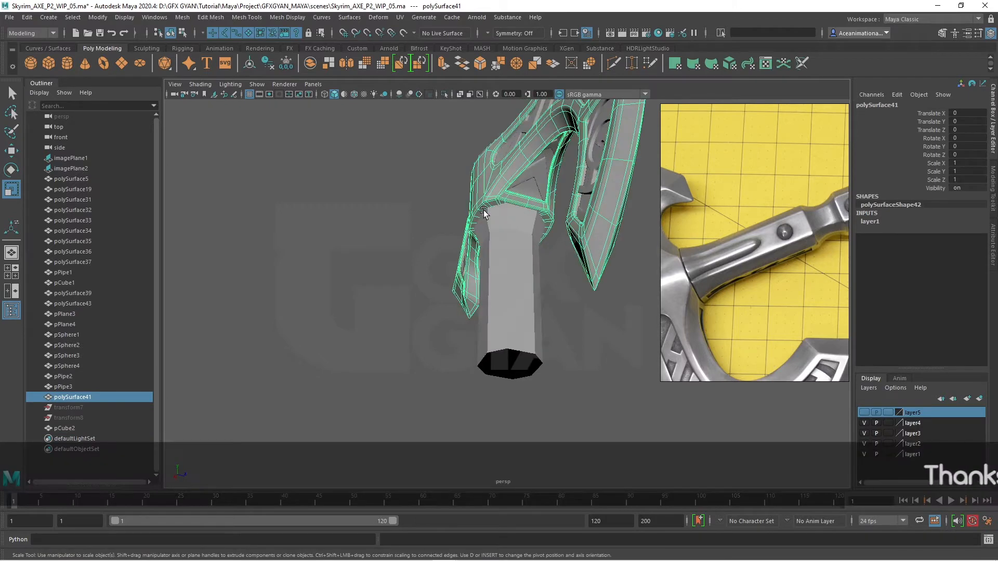
alt+drag(551, 242, 514, 268)
click(514, 269)
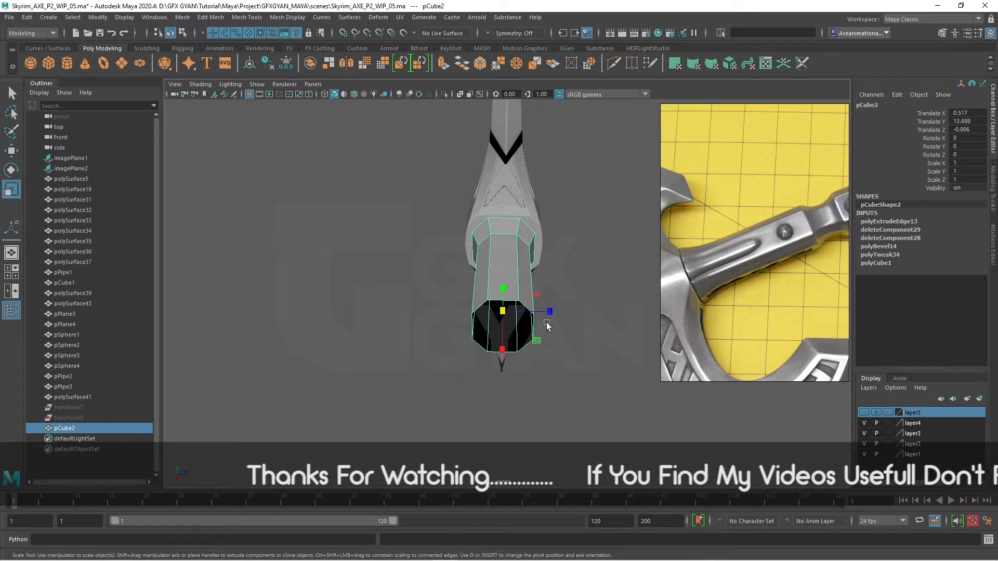
alt+drag(535, 344, 581, 352)
click(520, 166)
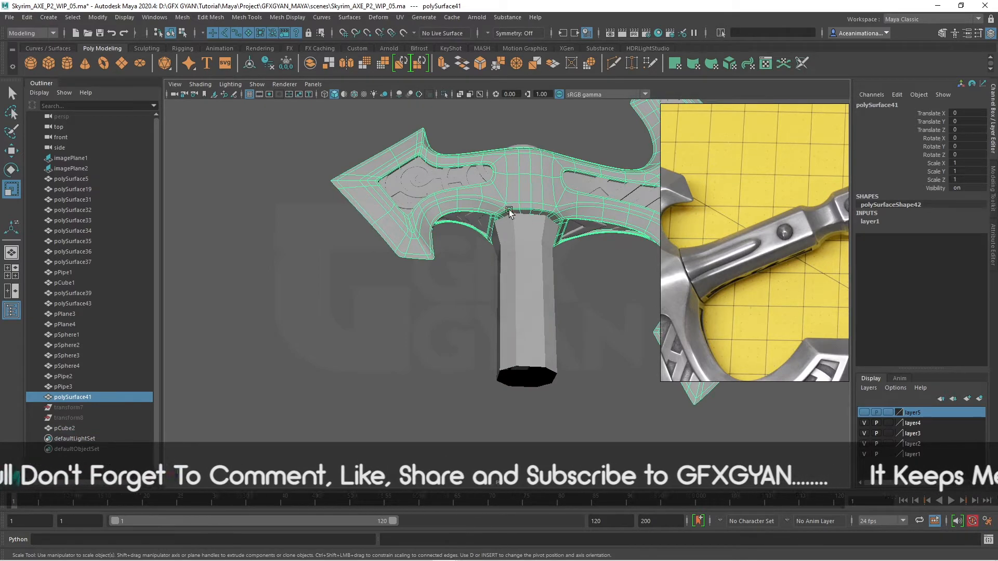
alt+drag(506, 223, 628, 223)
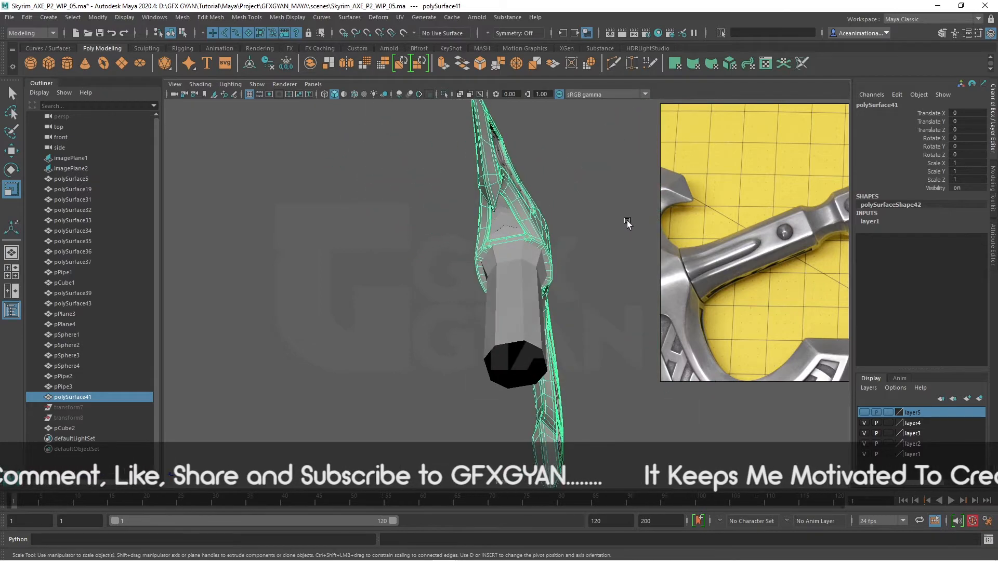
alt+drag(606, 264, 430, 151)
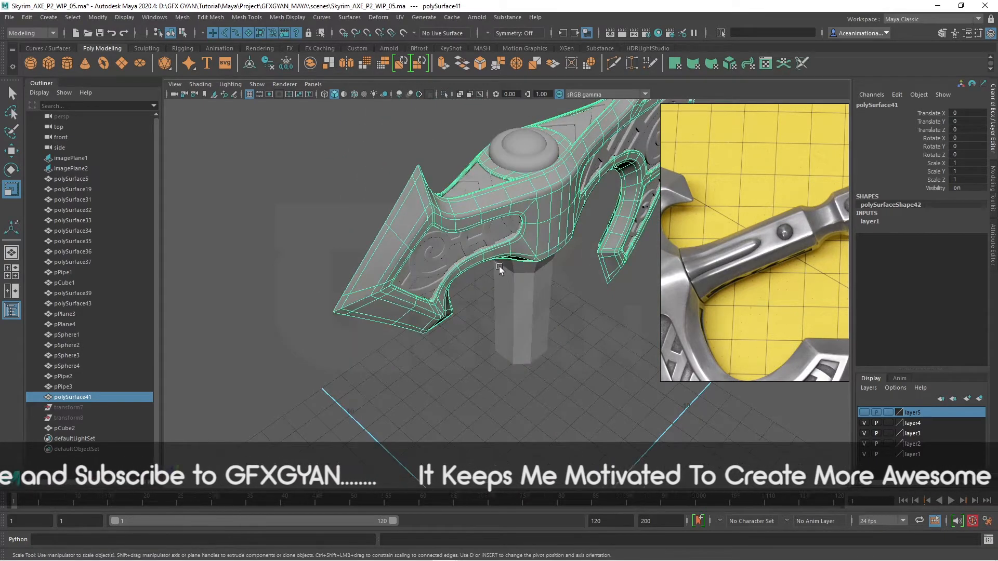
alt+drag(510, 280, 597, 221)
Step: Scale the handle piece along Z to 1.186 so its depth better fills the underside of the axe head
click(518, 282)
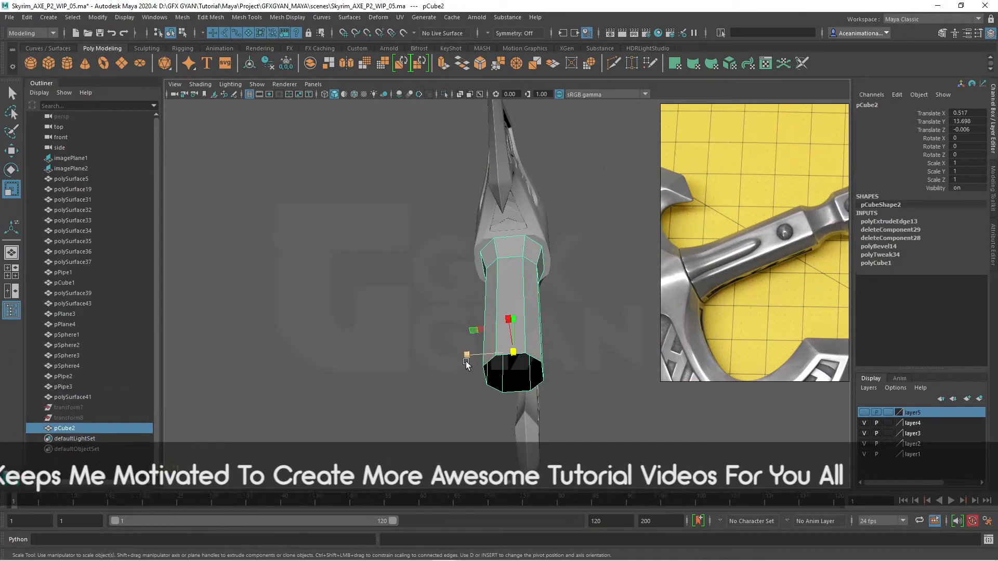
drag(467, 358, 593, 194)
alt+drag(622, 316, 531, 216)
alt+middle_drag(530, 216, 458, 262)
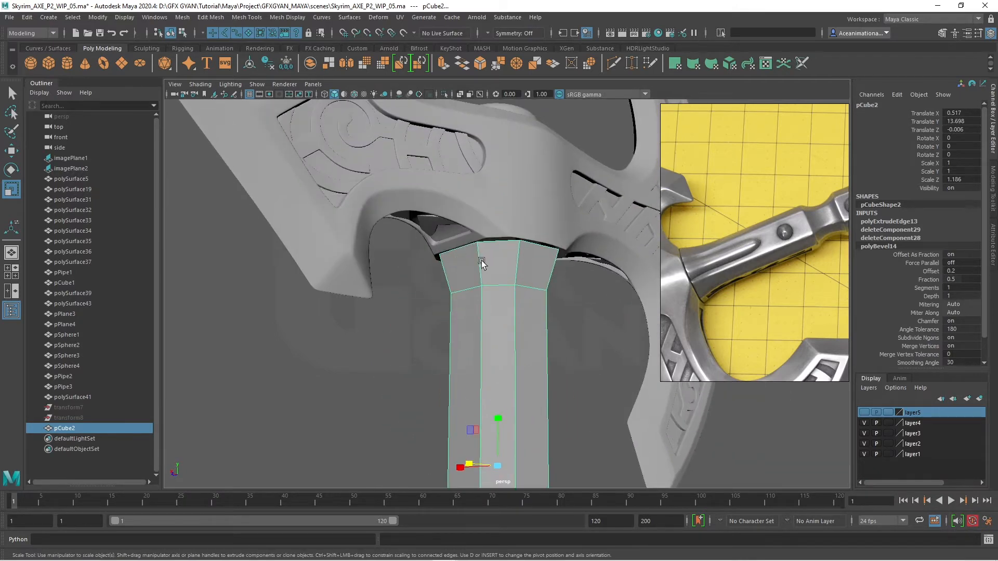
Step: Scale the handle piece along Z to 1.131 so its depth fits the underside of the axe head
alt+drag(479, 263, 514, 274)
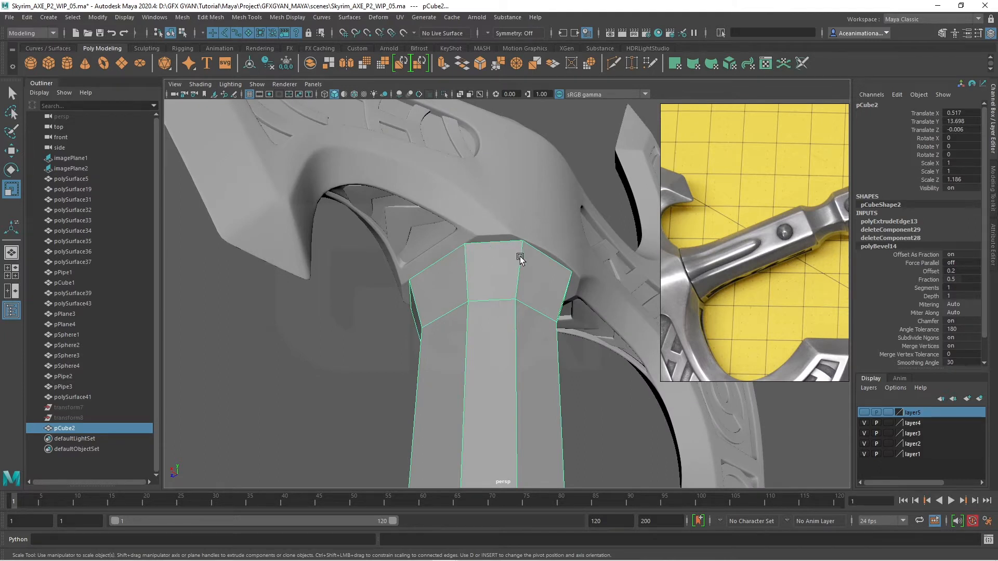
alt+drag(512, 258, 446, 270)
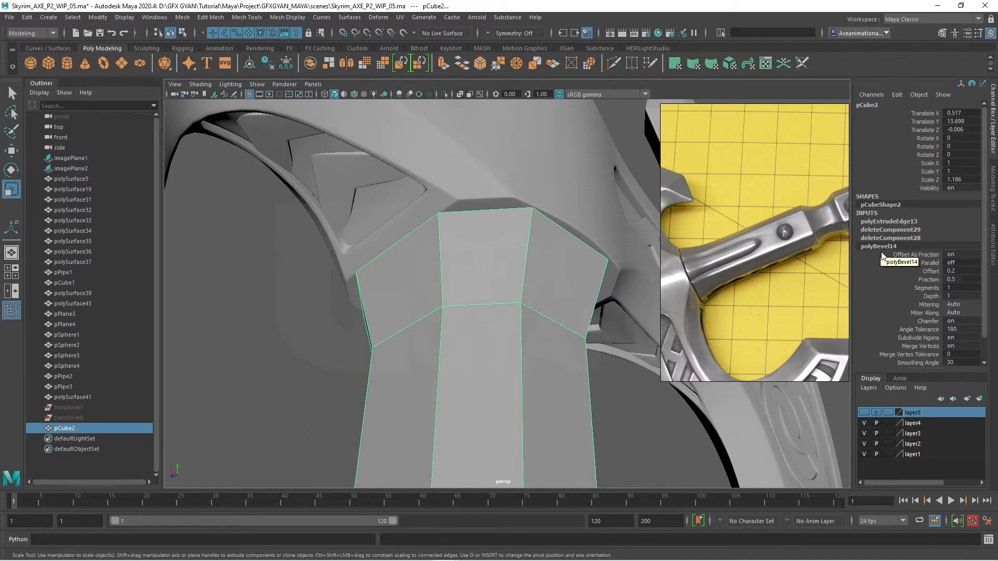
click(925, 280)
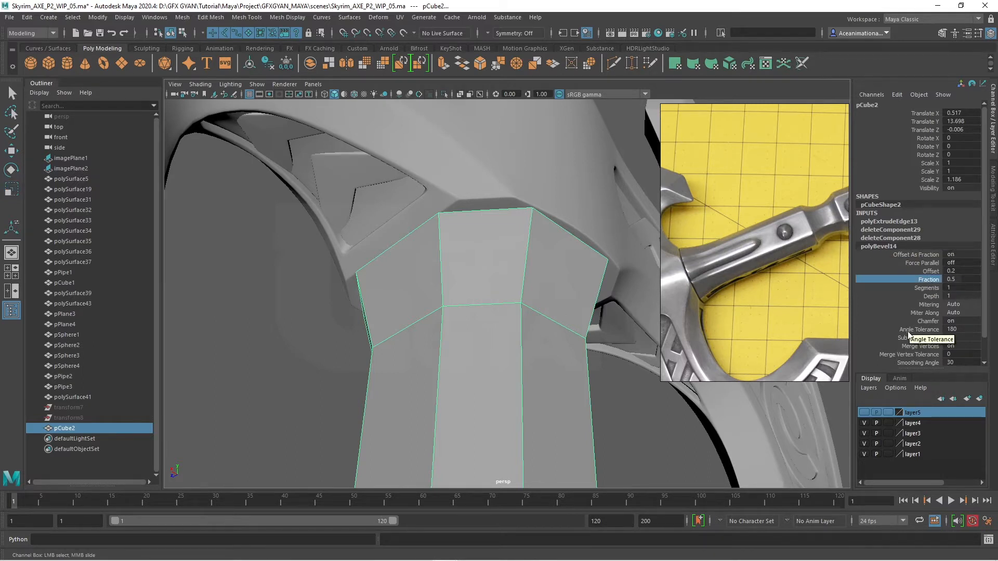
middle_drag(610, 297, 568, 280)
alt+drag(568, 281, 478, 268)
key(r)
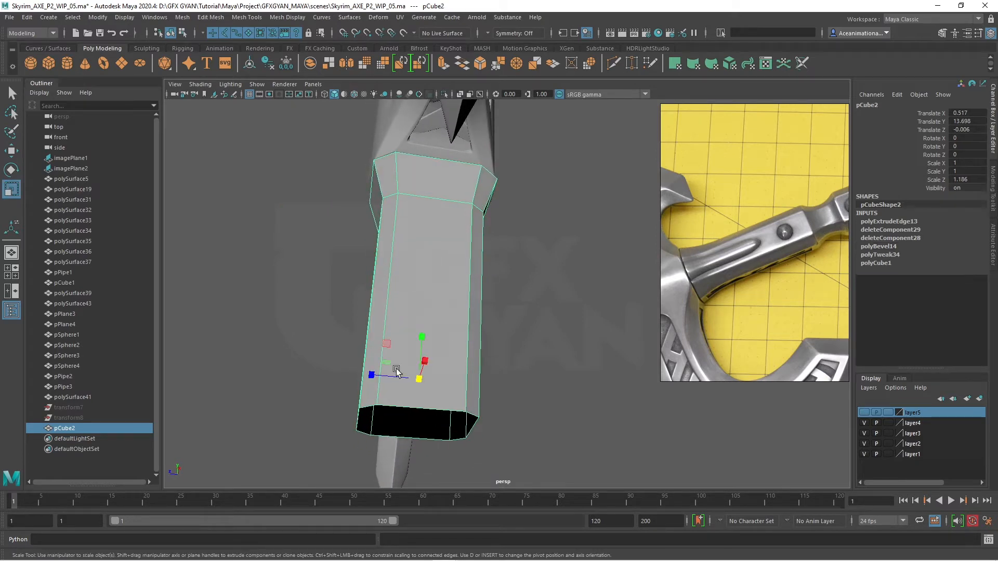
drag(375, 373, 406, 359)
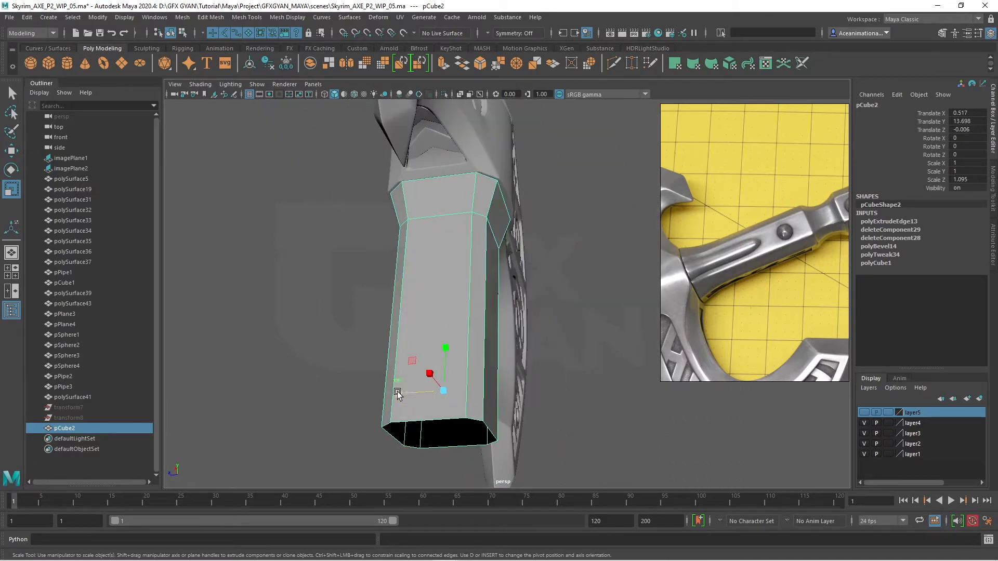
drag(396, 393, 423, 345)
Step: Compare the handle's shape from several angles with the metal grip in the reference photo
middle_drag(730, 308, 772, 291)
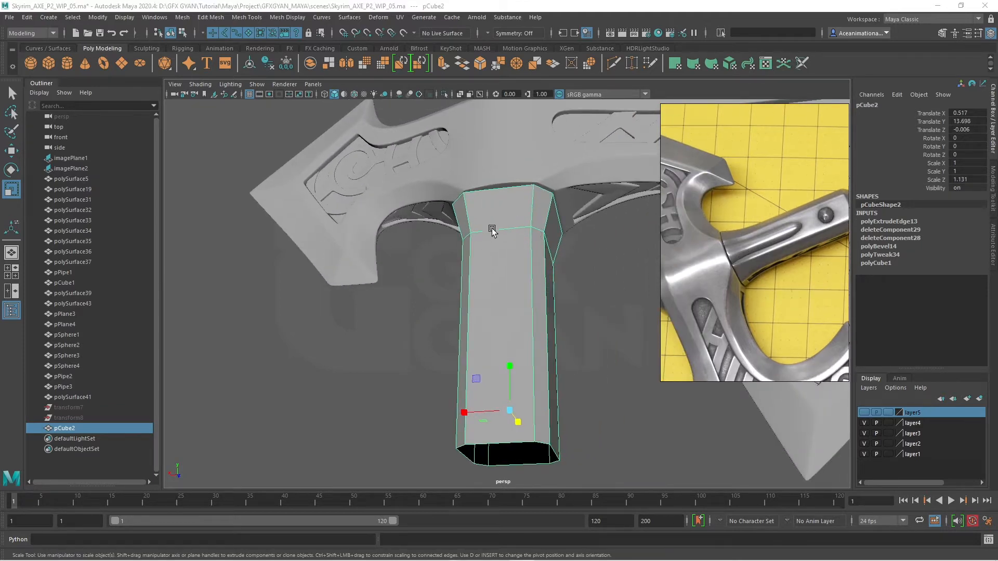
alt+drag(492, 230, 478, 294)
right_drag(442, 215, 467, 198)
alt+drag(460, 238, 535, 345)
scroll(535, 345, down, 4)
scroll(728, 285, down, 3)
middle_drag(760, 280, 700, 303)
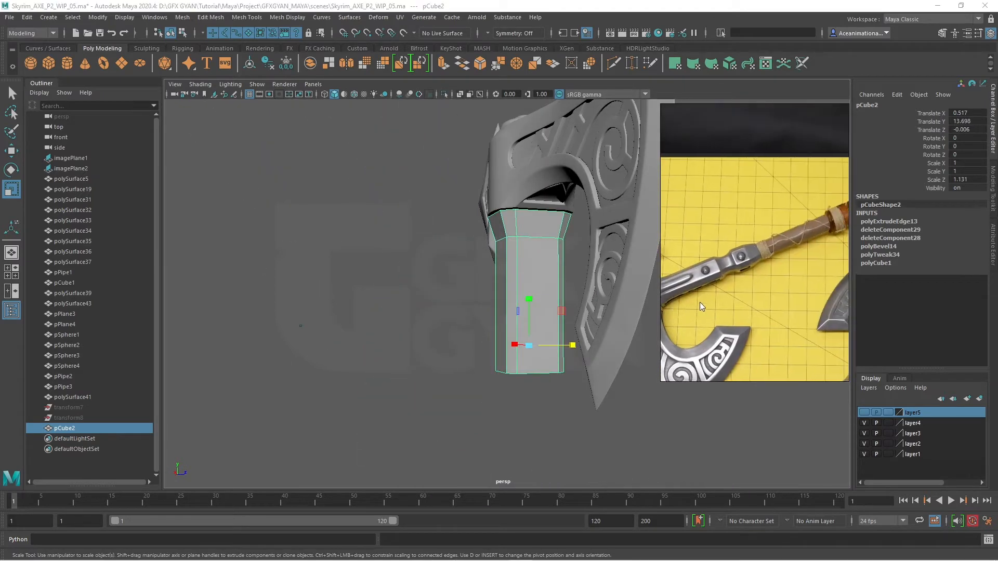
alt+drag(468, 385, 503, 384)
Step: Extrude the handle's bottom border edges downward in three sections following the front reference, and scale the last ring inward for the tapered end
key(space)
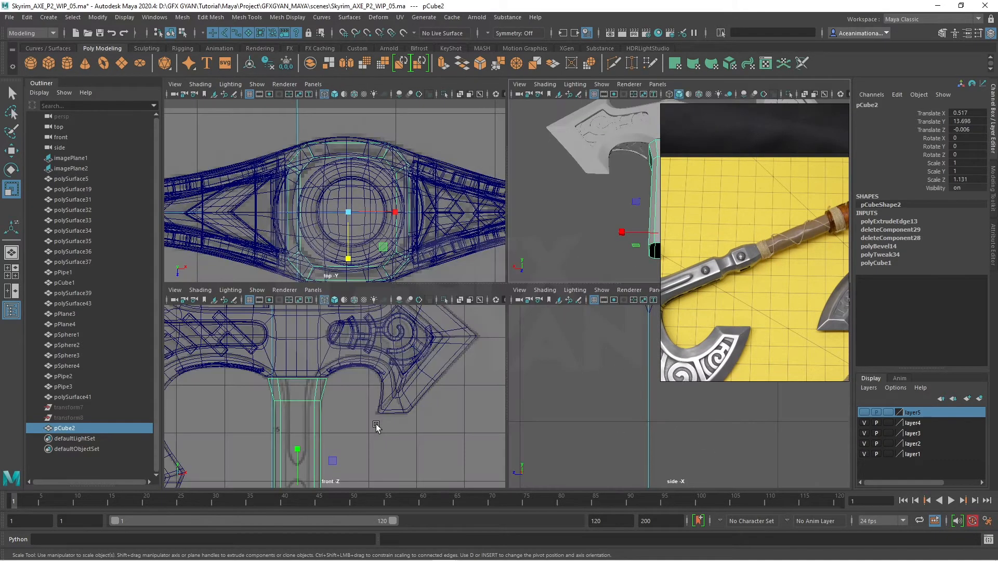
key(space)
alt+middle_drag(436, 266, 441, 257)
right_drag(454, 266, 452, 237)
double_click(444, 269)
key(w)
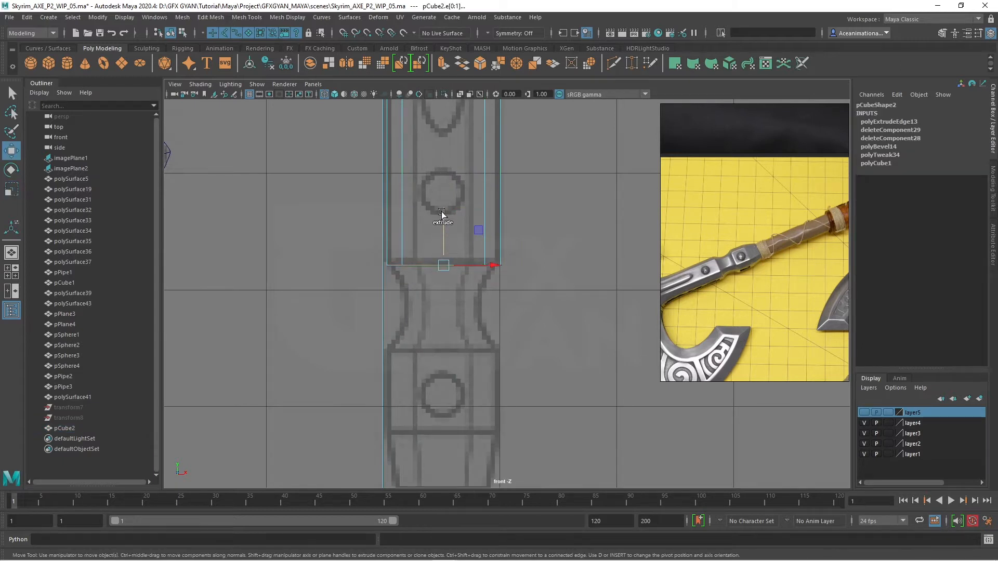
shift+drag(445, 217, 434, 300)
alt+middle_drag(472, 368, 457, 279)
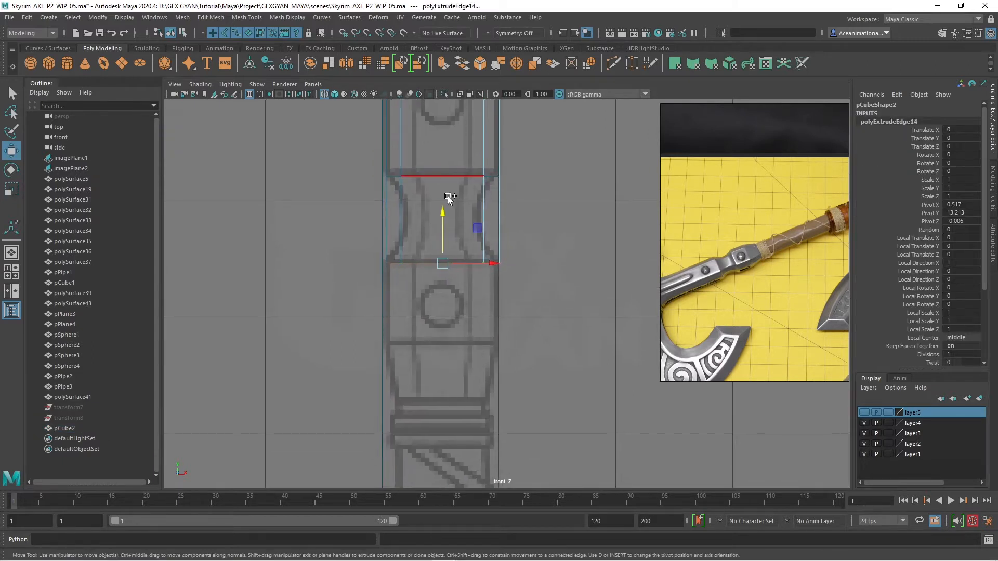
shift+drag(442, 215, 445, 356)
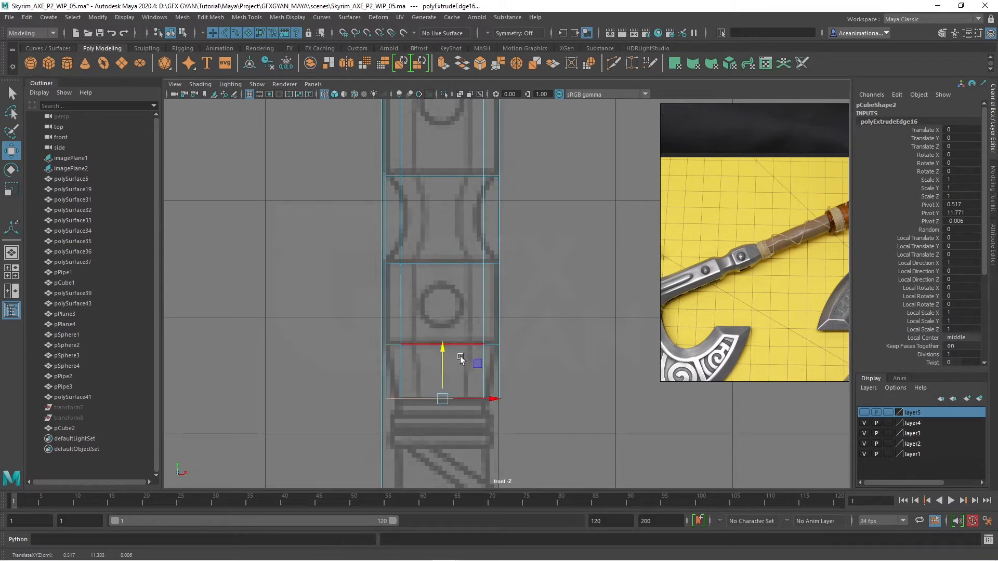
key(r)
drag(441, 400, 426, 406)
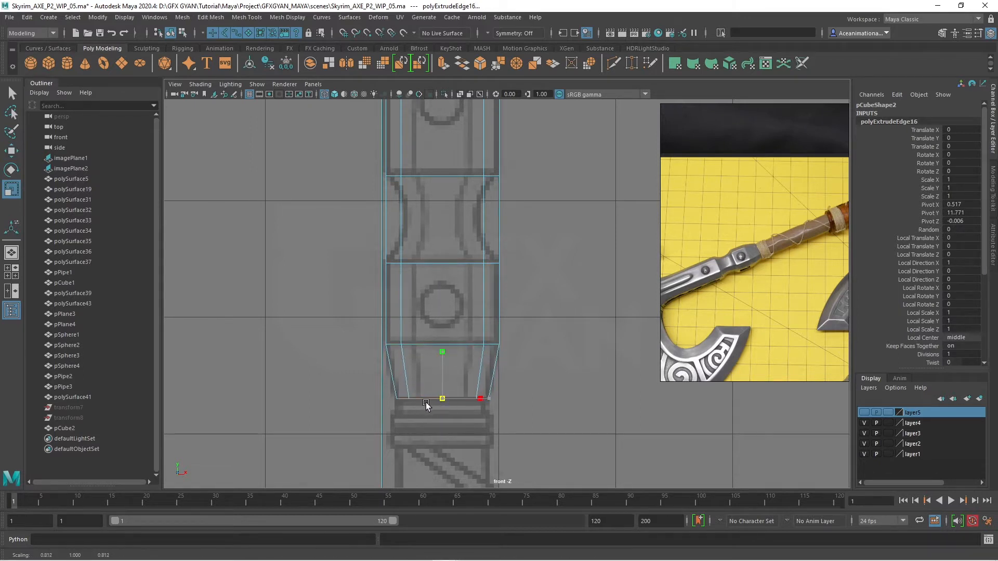
Step: Insert an edge loop midway across the handle's waisted section with Multi-Cut
scroll(483, 364, down, 5)
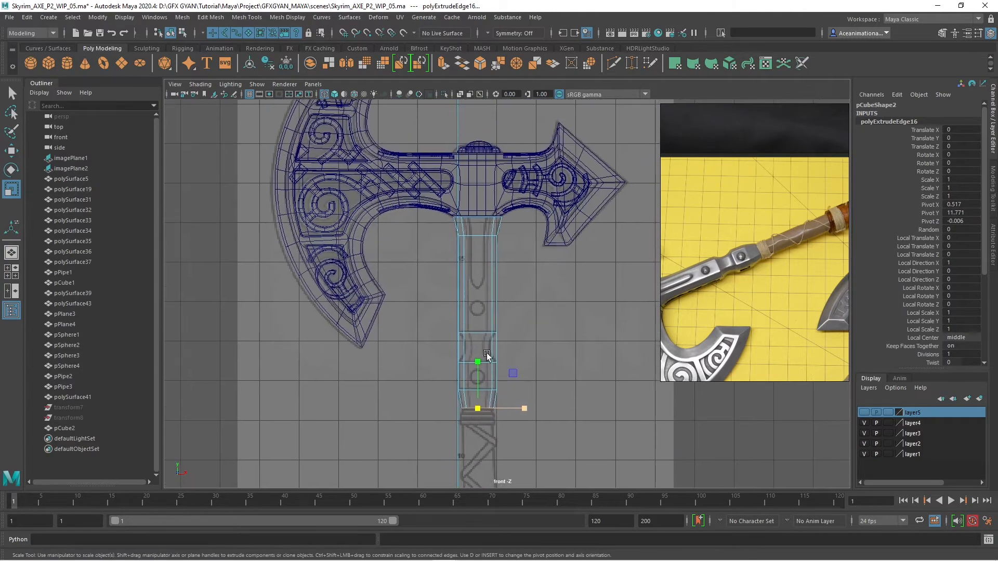
scroll(484, 372, up, 8)
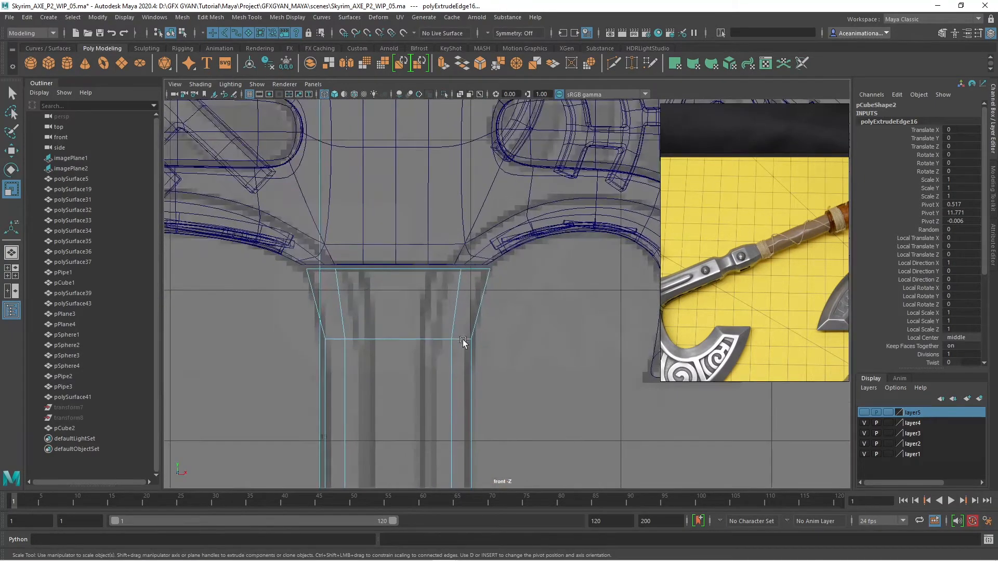
scroll(464, 302, down, 8)
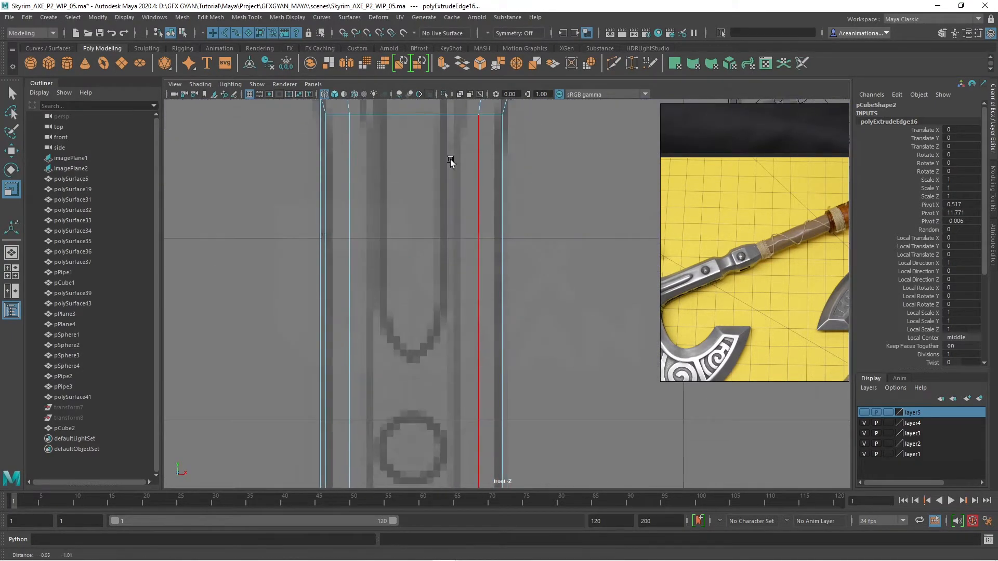
scroll(484, 318, up, 2)
scroll(483, 319, up, 3)
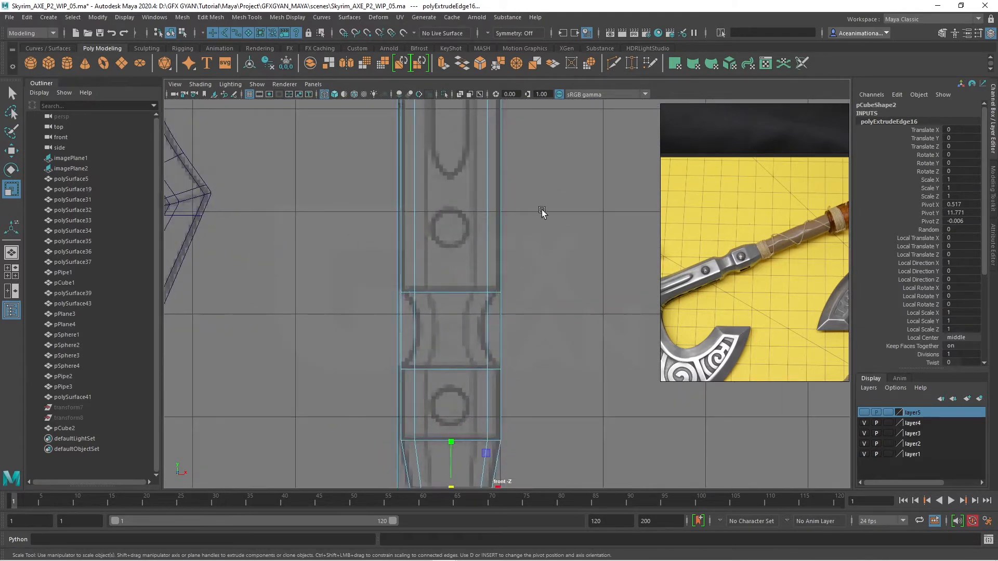
alt+middle_drag(541, 210, 529, 145)
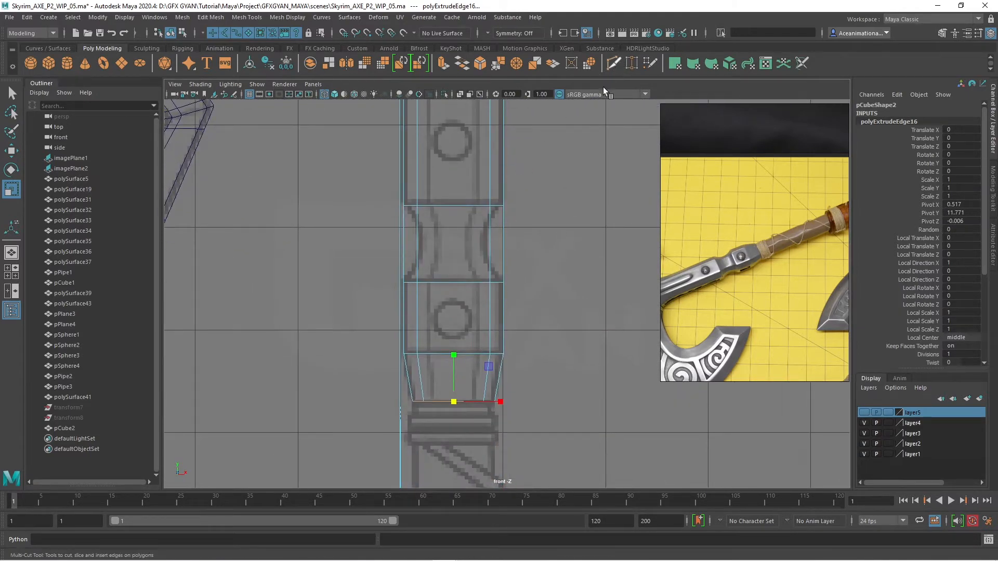
click(613, 63)
ctrl+shift+click(503, 244)
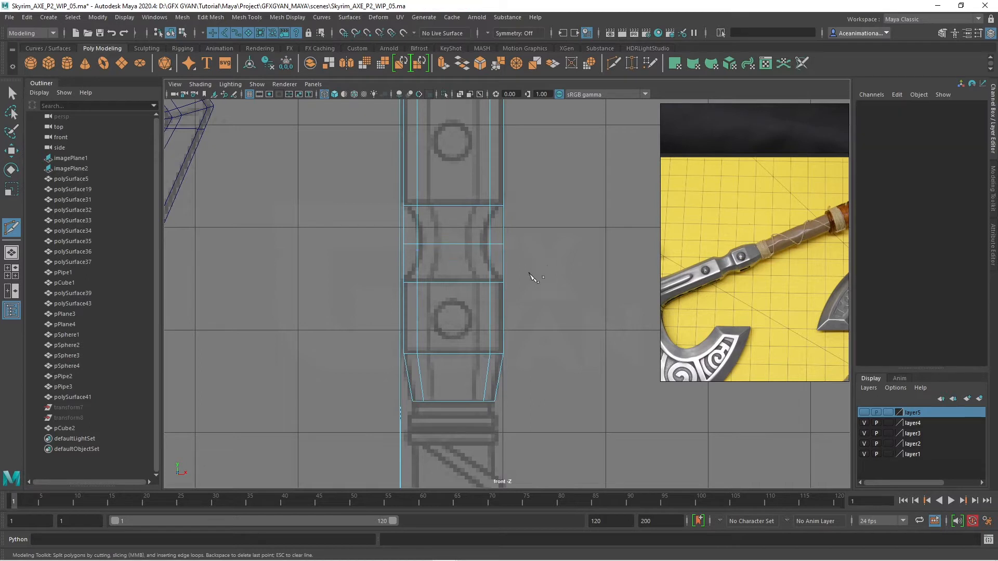
Step: Scale the new middle edge loop inward to match the narrow waist in the front reference
key(w)
double_click(457, 245)
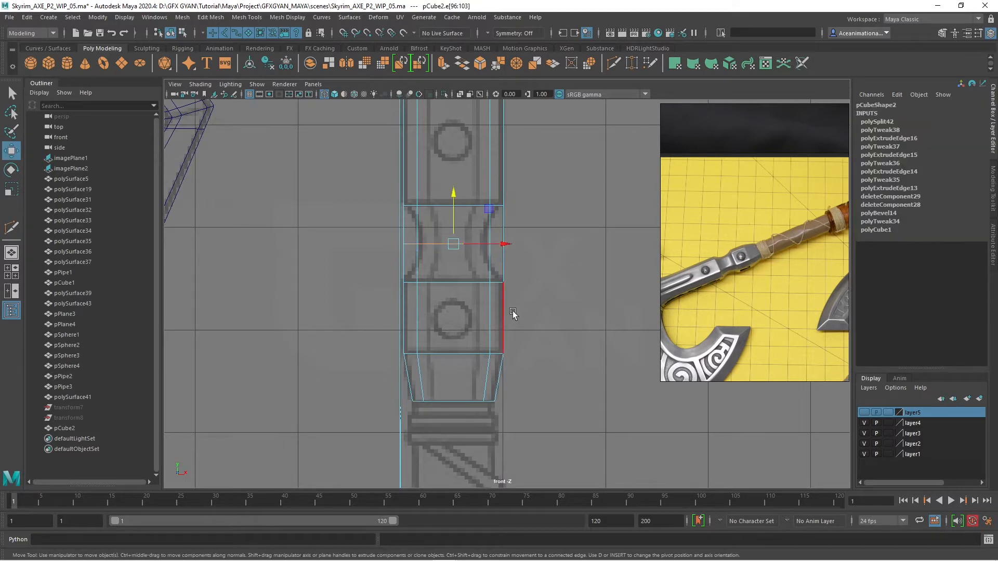
scroll(518, 349, up, 2)
key(r)
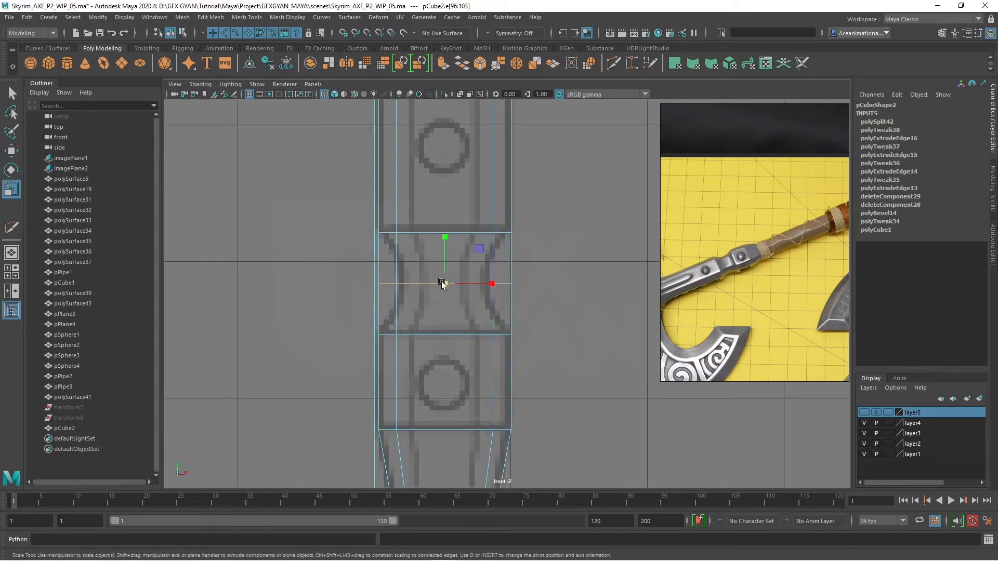
drag(446, 283, 405, 296)
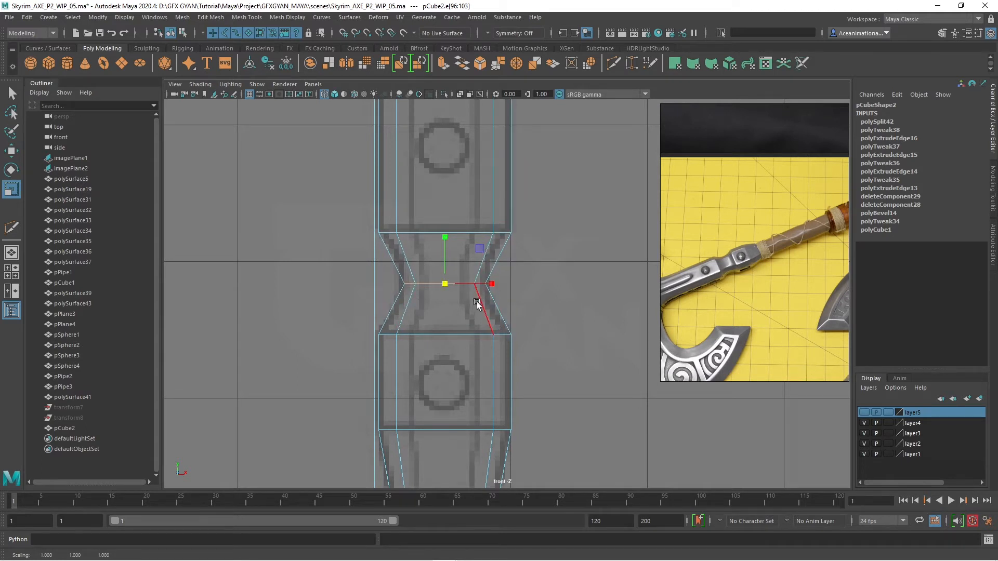
key(3)
key(1)
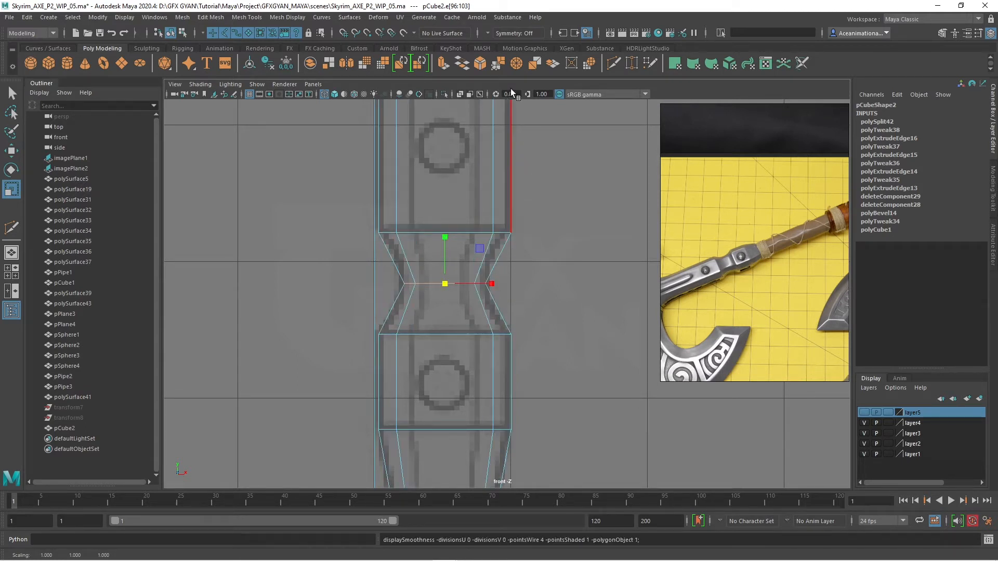
Step: Bevel the waist's middle edge loop with 2 segments and a fraction of 0.57 to round the curve
click(481, 69)
drag(189, 134, 195, 134)
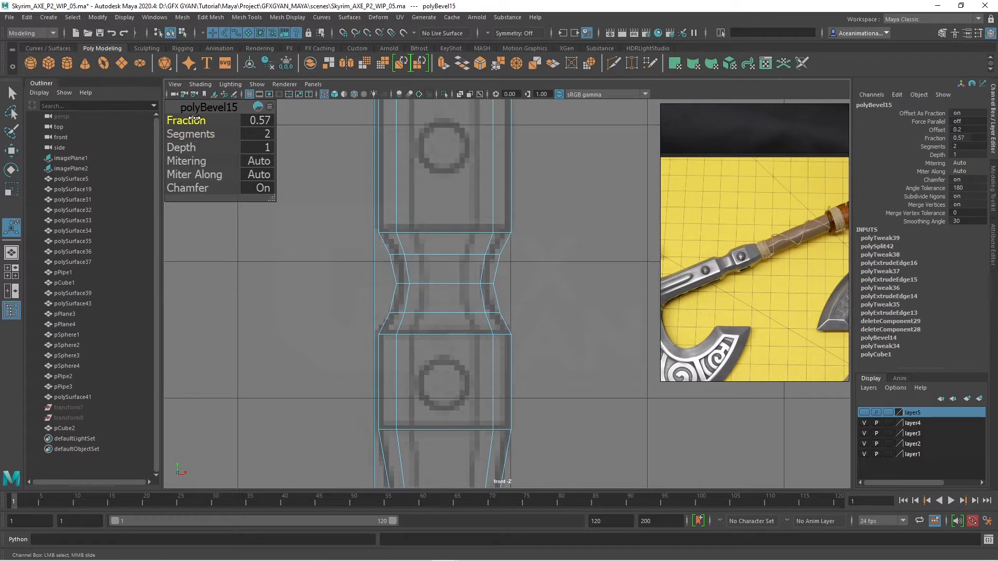
right_click(498, 228)
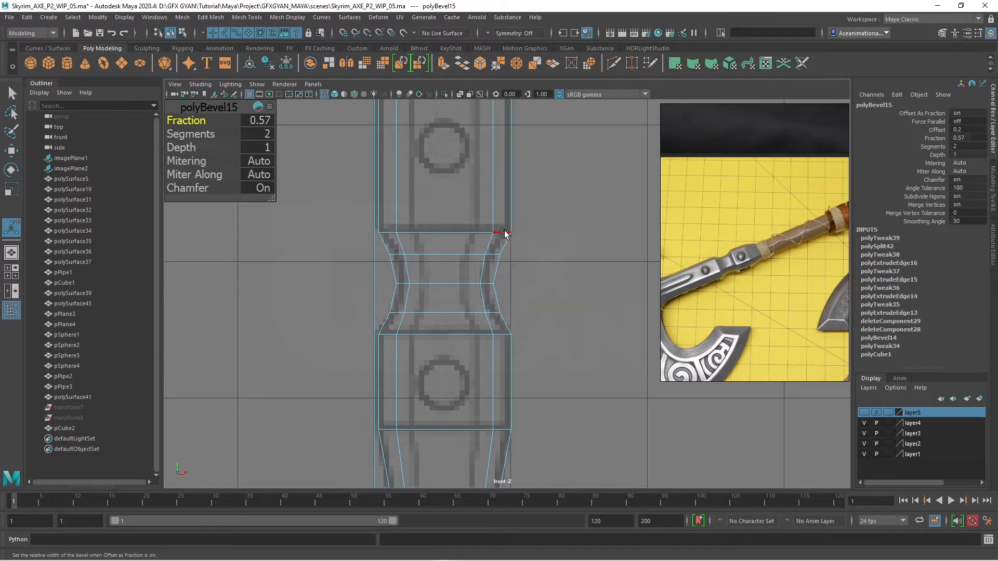
right_drag(506, 232, 559, 217)
key(3)
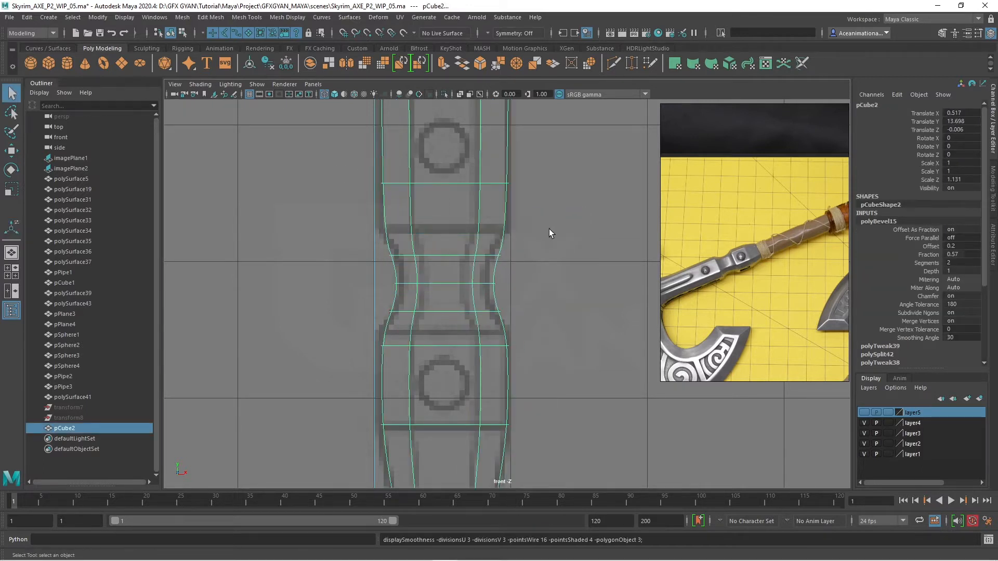
key(1)
Step: Examine the extended handle from several angles and compare its groove, studs and waist with the reference photo
key(space)
key(space)
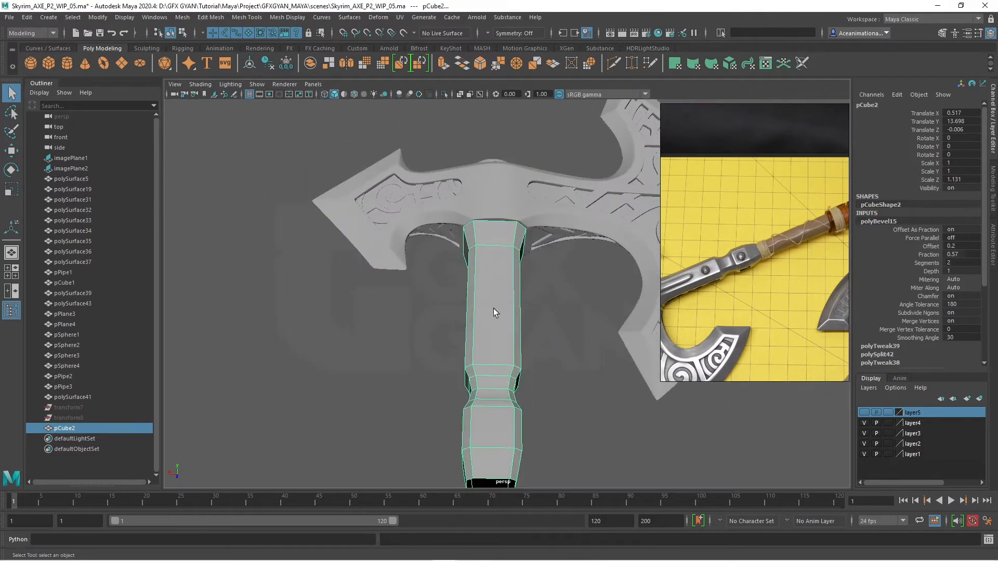
alt+drag(494, 307, 479, 274)
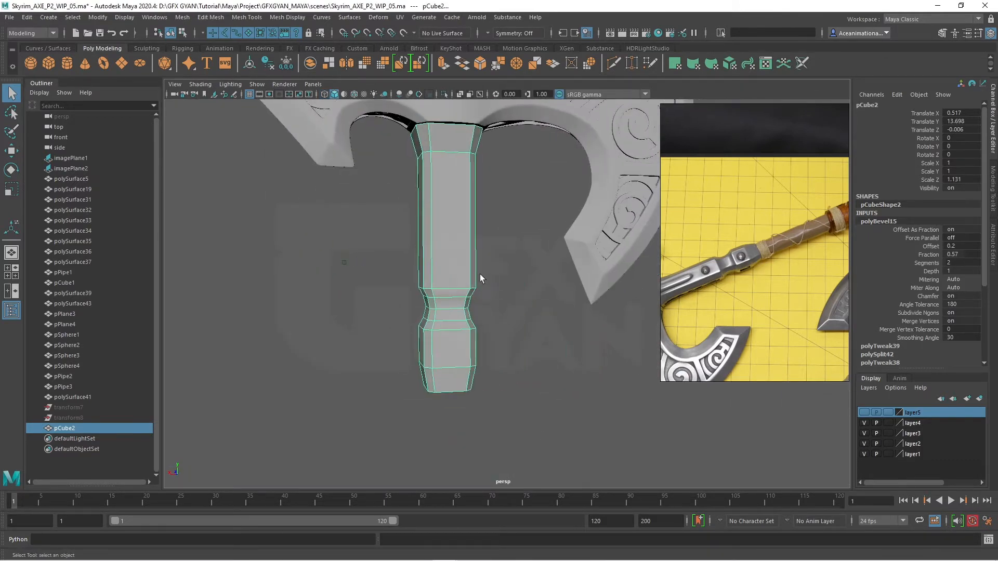
alt+middle_drag(479, 274, 488, 316)
middle_drag(754, 291, 841, 257)
mouse_move(359, 322)
alt+mouse_down()
mouse_move(388, 316)
mouse_move(347, 326)
alt+mouse_up()
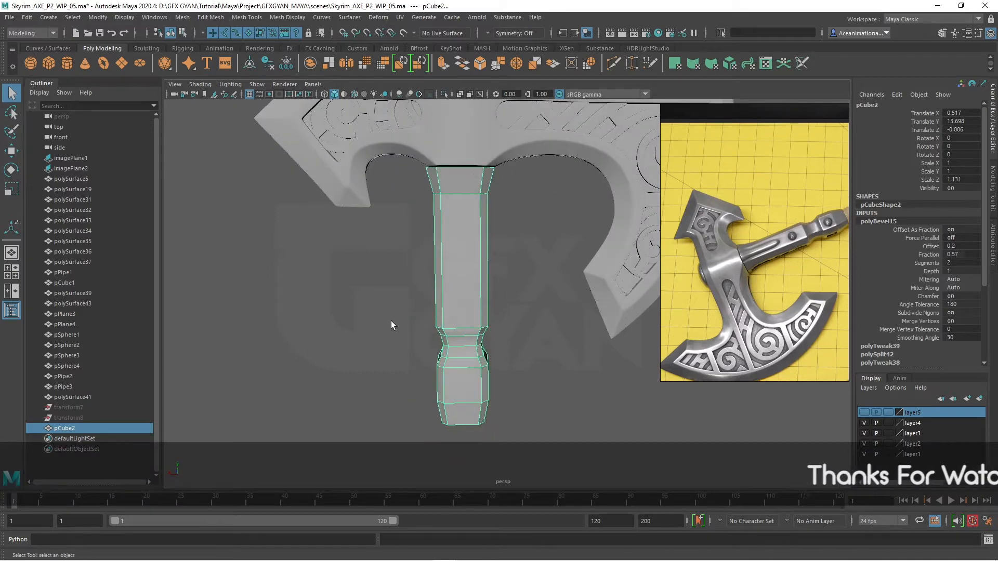
middle_drag(720, 286, 658, 162)
scroll(749, 255, down, 3)
middle_drag(761, 279, 799, 300)
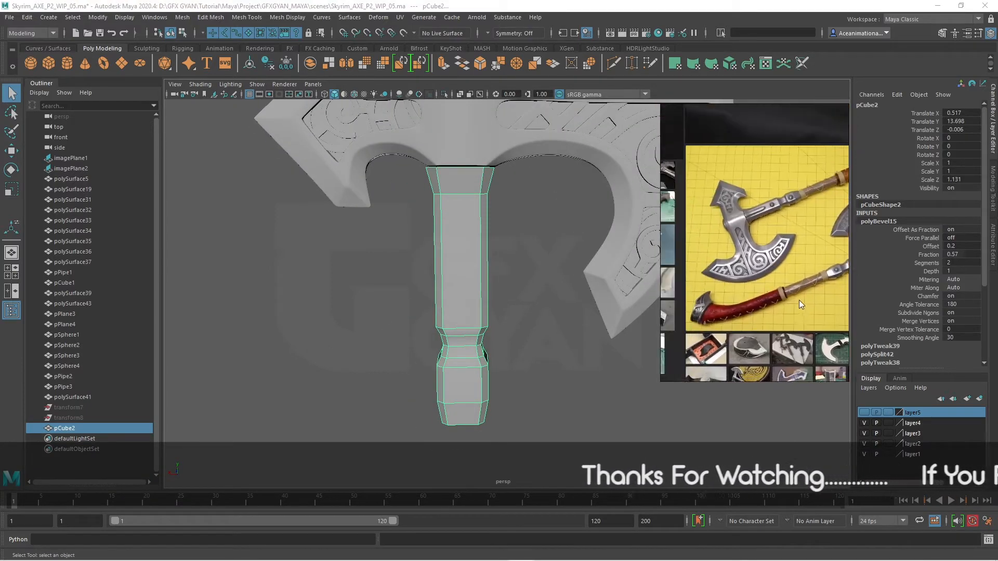
scroll(757, 182, up, 3)
scroll(757, 183, up, 2)
scroll(778, 235, up, 2)
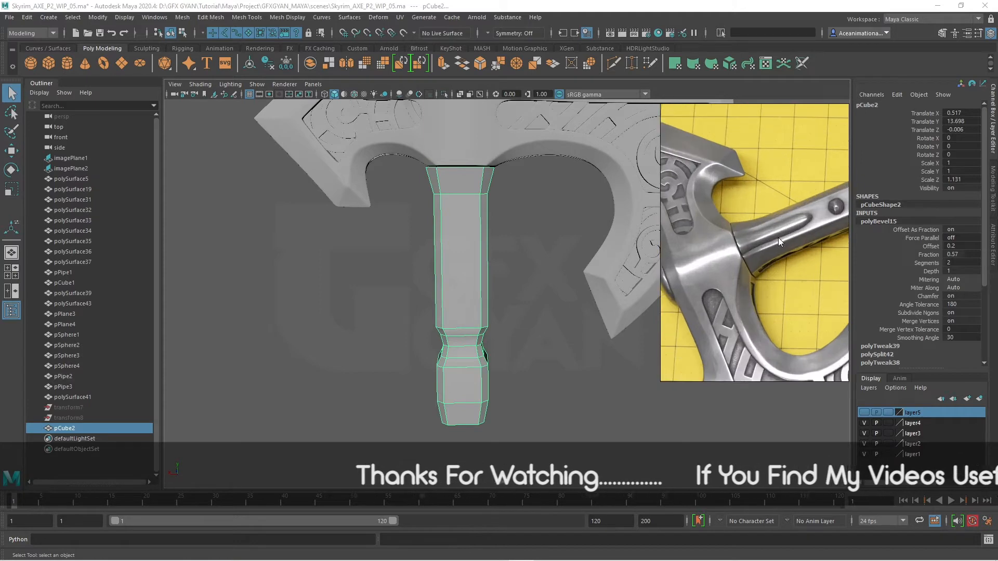
middle_drag(778, 238, 755, 257)
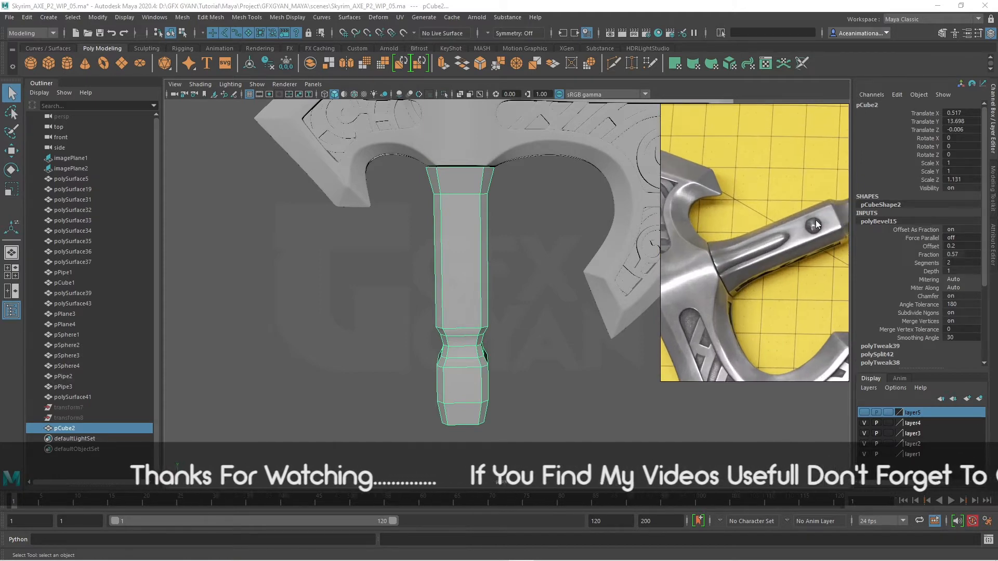
middle_drag(815, 220, 780, 236)
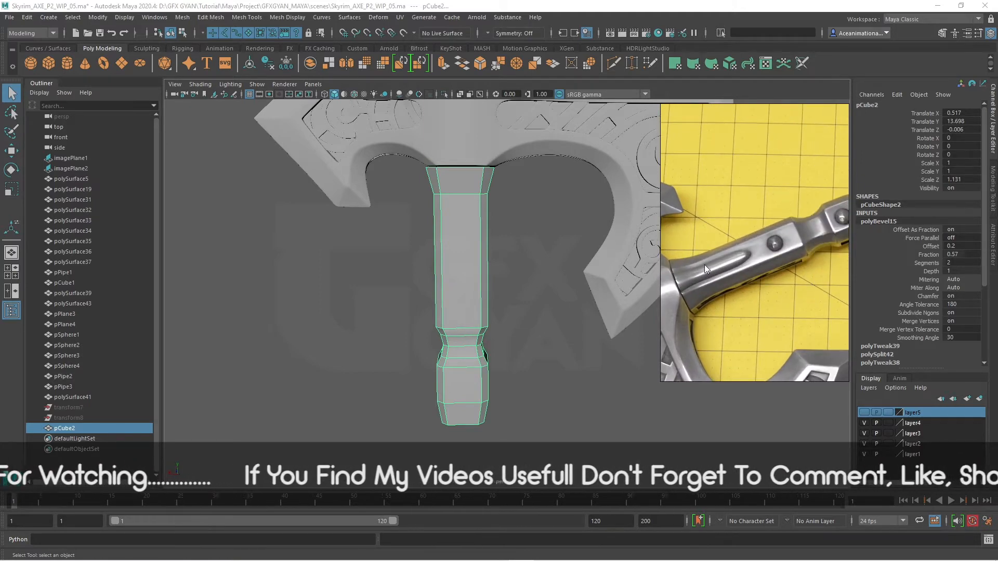
alt+drag(487, 287, 485, 341)
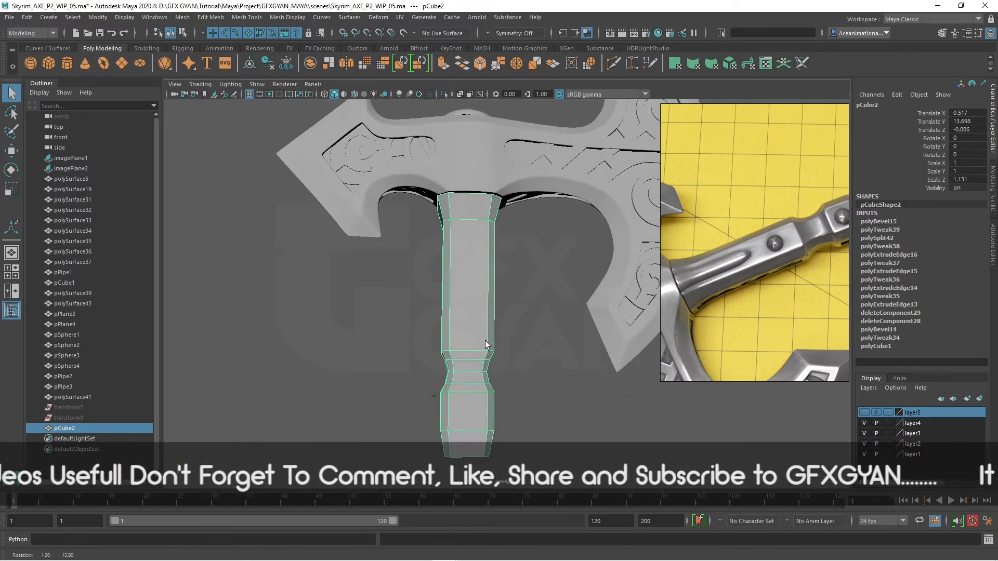
alt+drag(445, 289, 463, 311)
scroll(473, 346, up, 2)
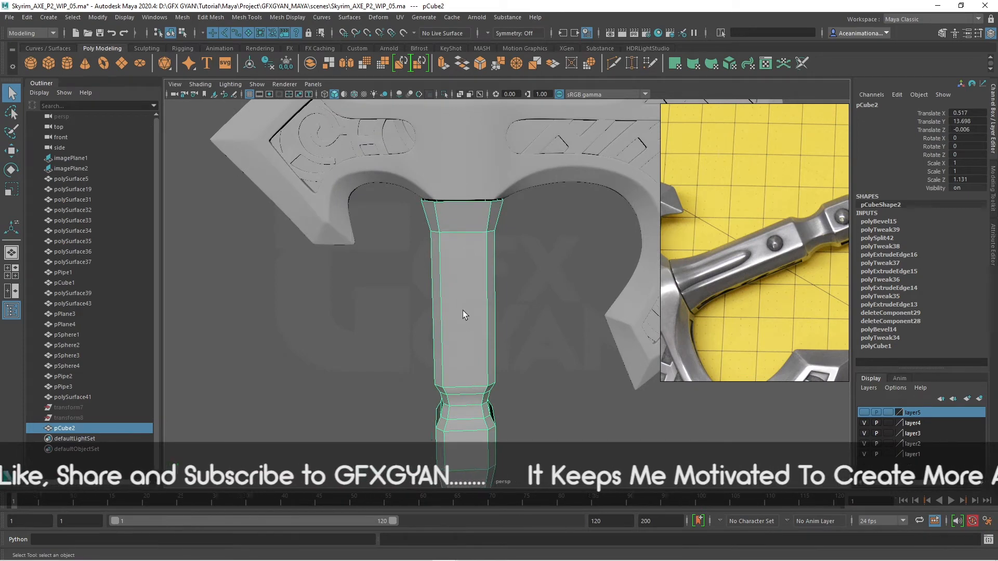
alt+drag(463, 310, 448, 352)
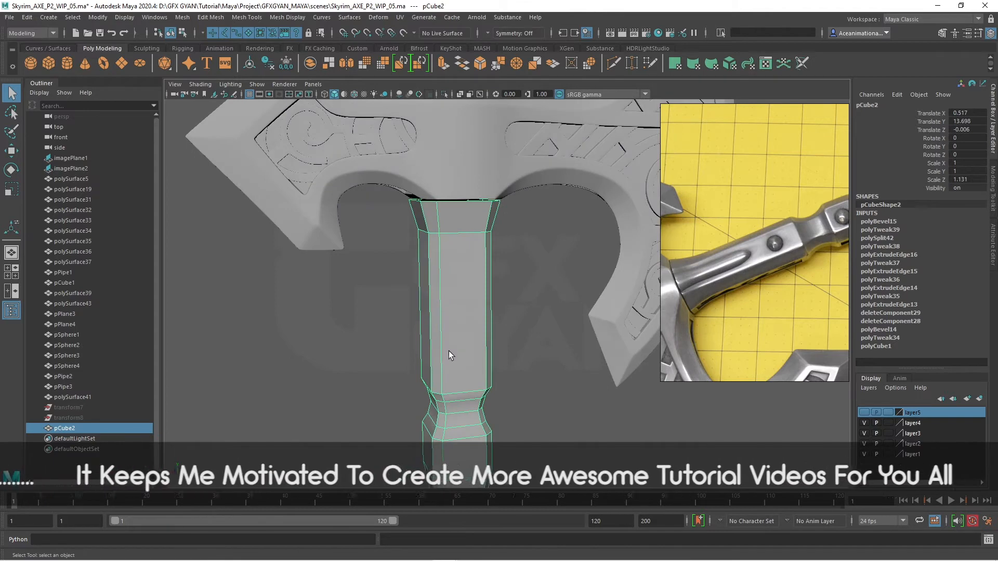
Step: Insert two vertical edge loops along the groove's sides and two horizontal loops around its rounded end on the grip with Multi-Cut
key(space)
key(space)
alt+middle_drag(430, 270, 445, 410)
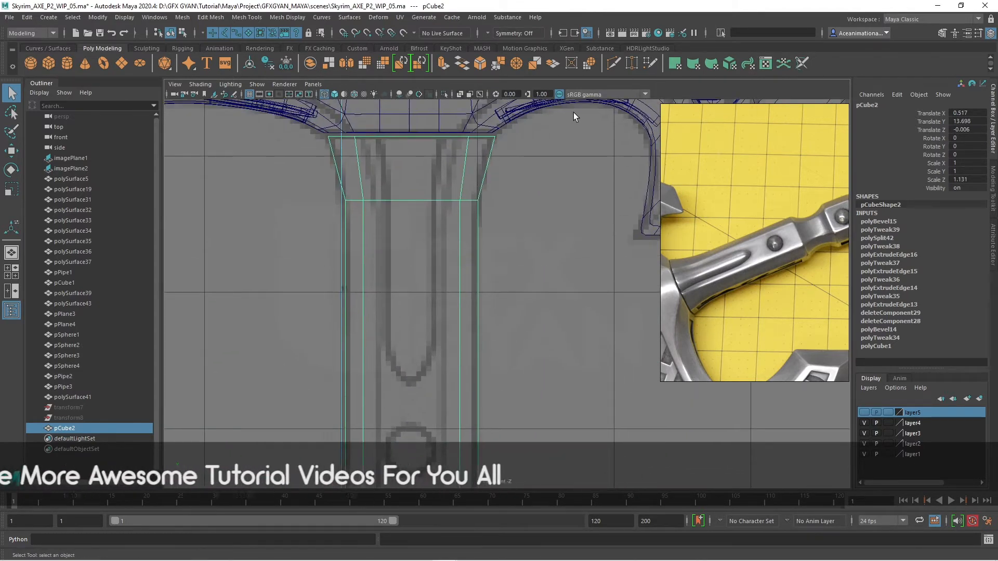
click(612, 64)
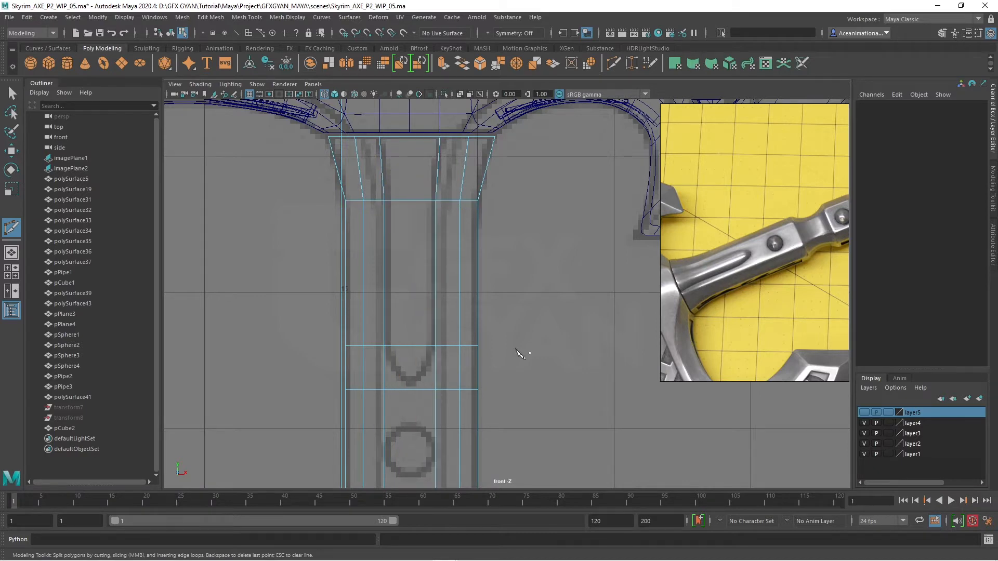
Step: Try to raise the two inner vertices of the lower horizontal loop to follow the groove's end in the front reference
alt+middle_drag(524, 451, 493, 418)
scroll(520, 169, down, 5)
scroll(504, 202, up, 2)
scroll(492, 370, up, 2)
alt+middle_drag(492, 368, 501, 272)
scroll(488, 317, up, 3)
alt+middle_drag(468, 322, 488, 365)
key(w)
alt+middle_drag(455, 396, 470, 359)
scroll(468, 364, up, 2)
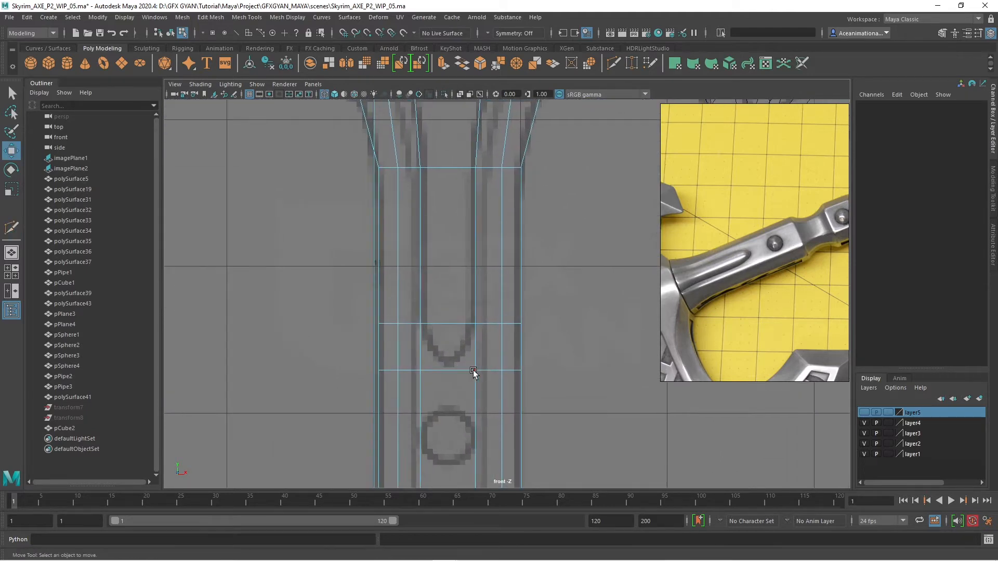
right_drag(473, 371, 397, 254)
drag(466, 394, 466, 392)
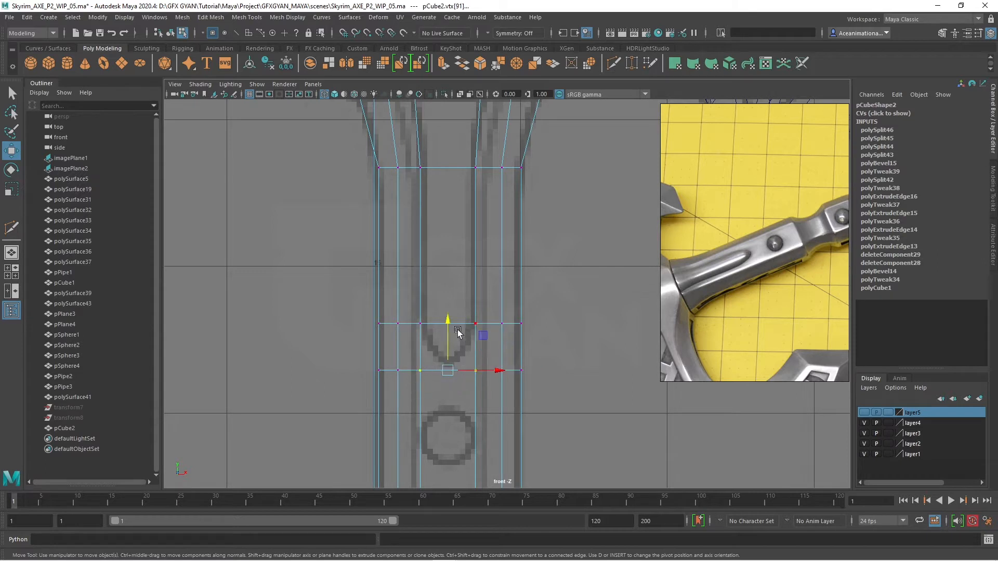
drag(448, 319, 447, 301)
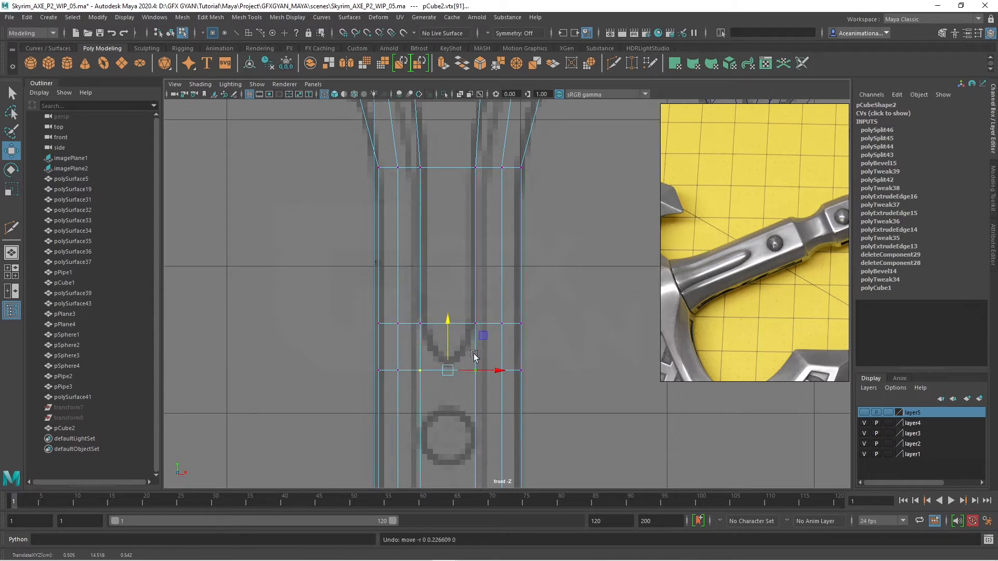
Step: Insert a vertical edge loop down the centre of the groove with Multi-Cut
alt+middle_drag(474, 355, 493, 412)
click(614, 63)
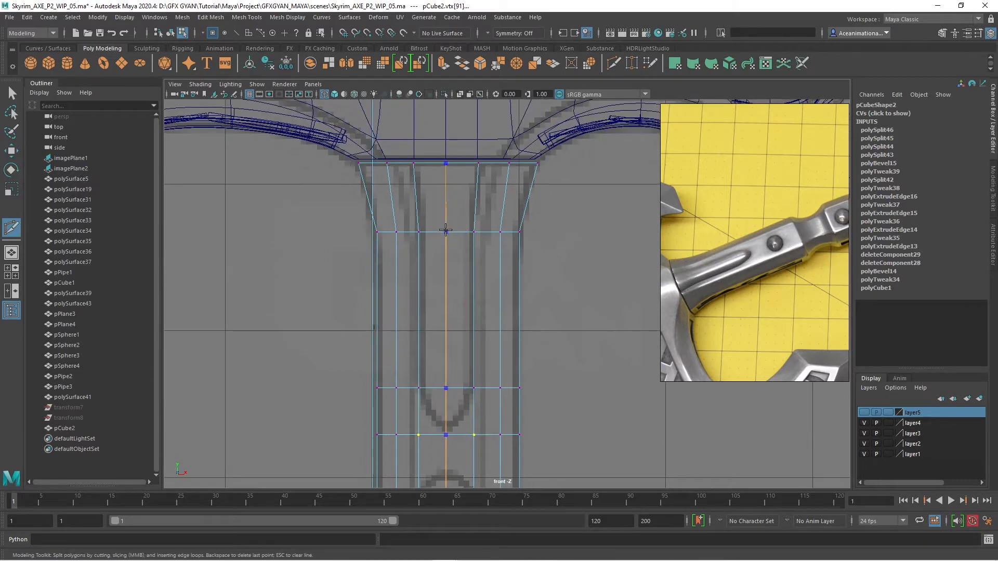
ctrl+click(449, 234)
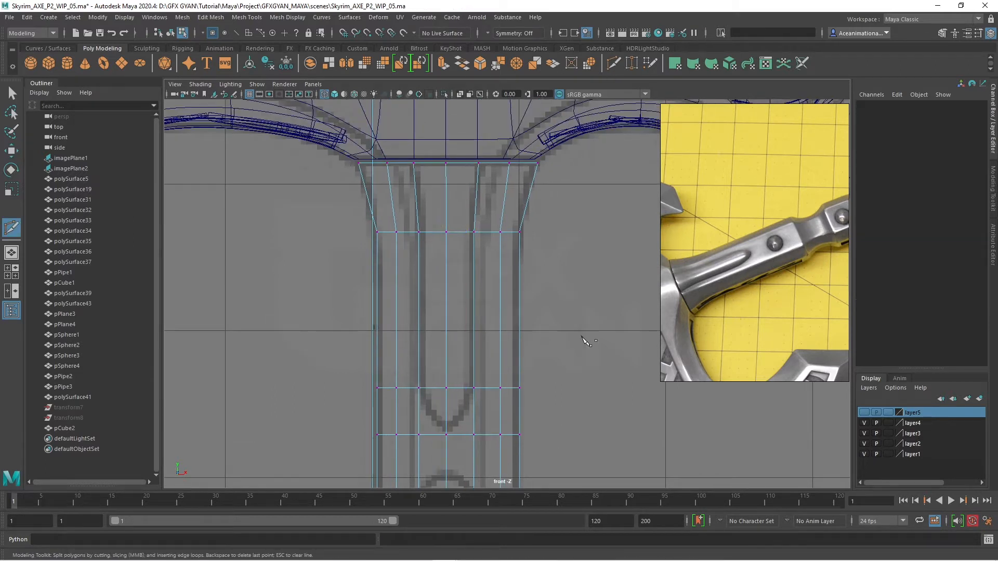
Step: Raise the two vertices beside the centre edge on the lower loop to shape the groove's V-pointed end
key(w)
alt+middle_drag(544, 410, 567, 344)
scroll(566, 344, up, 2)
click(495, 384)
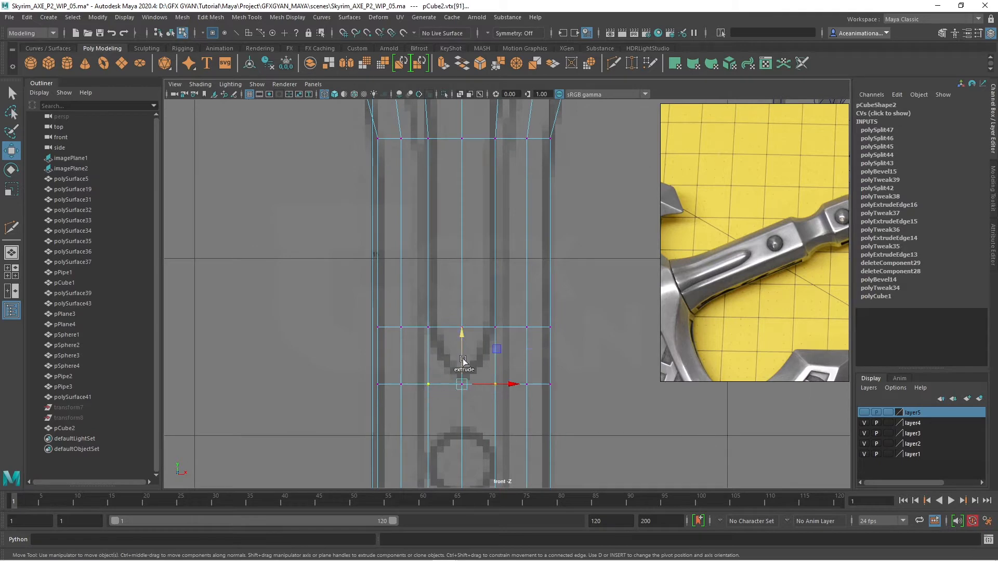
drag(463, 360, 460, 332)
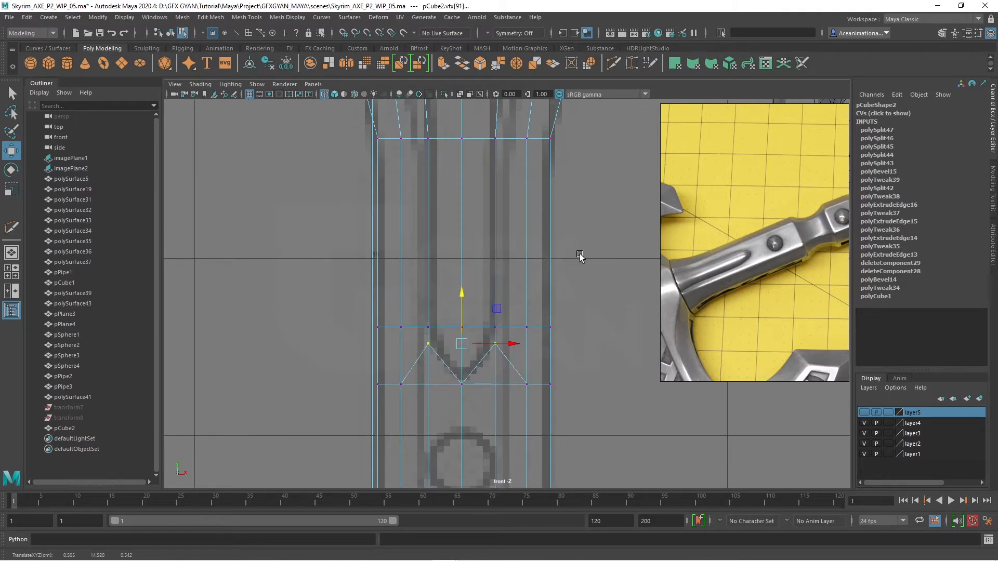
Step: Examine the groove's pointed outline on the grip from several angles in perspective
key(space)
key(space)
alt+drag(563, 328, 749, 323)
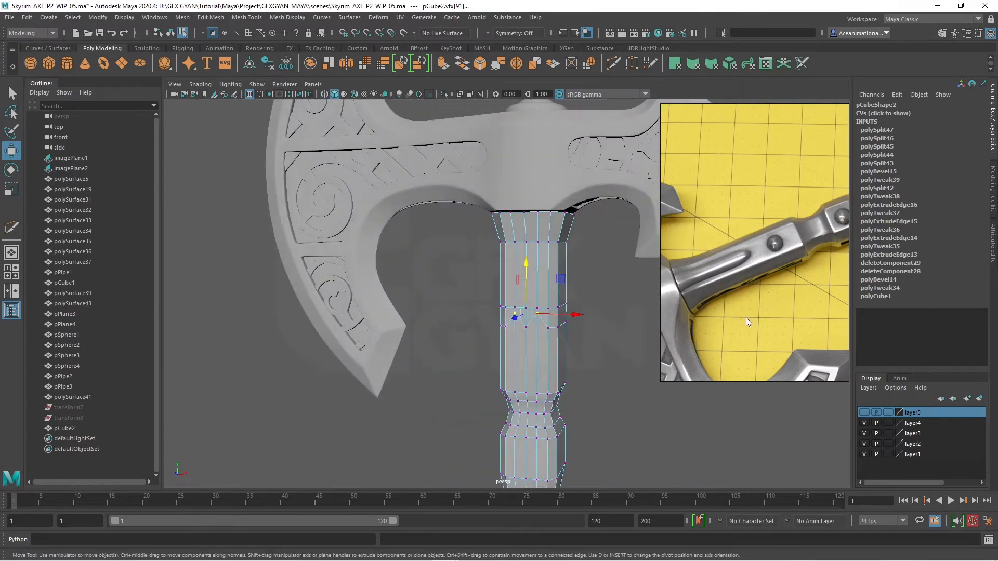
scroll(606, 369, up, 2)
alt+drag(596, 369, 637, 395)
alt+middle_drag(602, 390, 526, 364)
scroll(526, 363, up, 2)
alt+drag(541, 392, 519, 354)
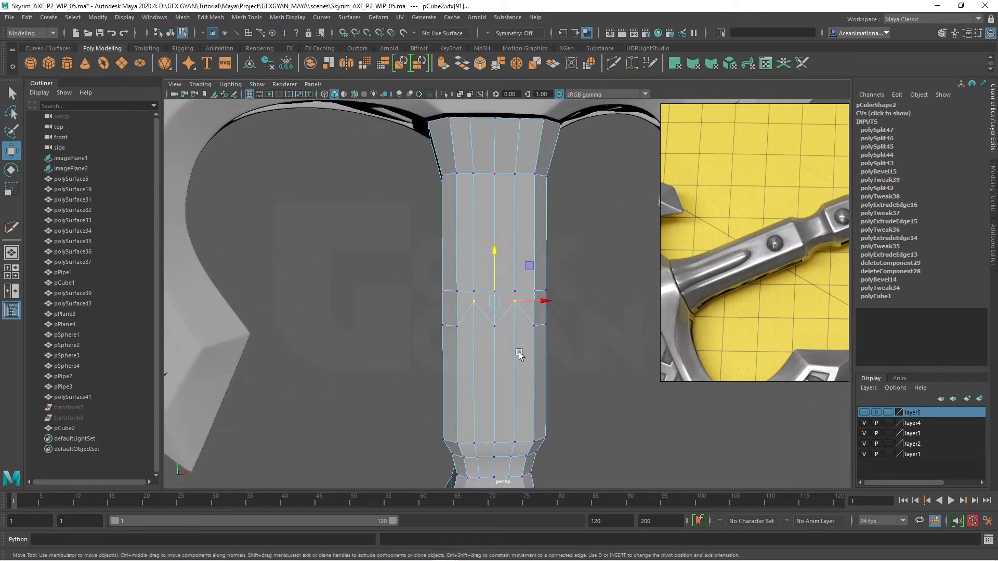
scroll(520, 354, up, 2)
alt+middle_drag(528, 356, 512, 355)
Step: Raise the outer vertices of the lower loop to the groove's side vertices and scale the row flat vertically
key(space)
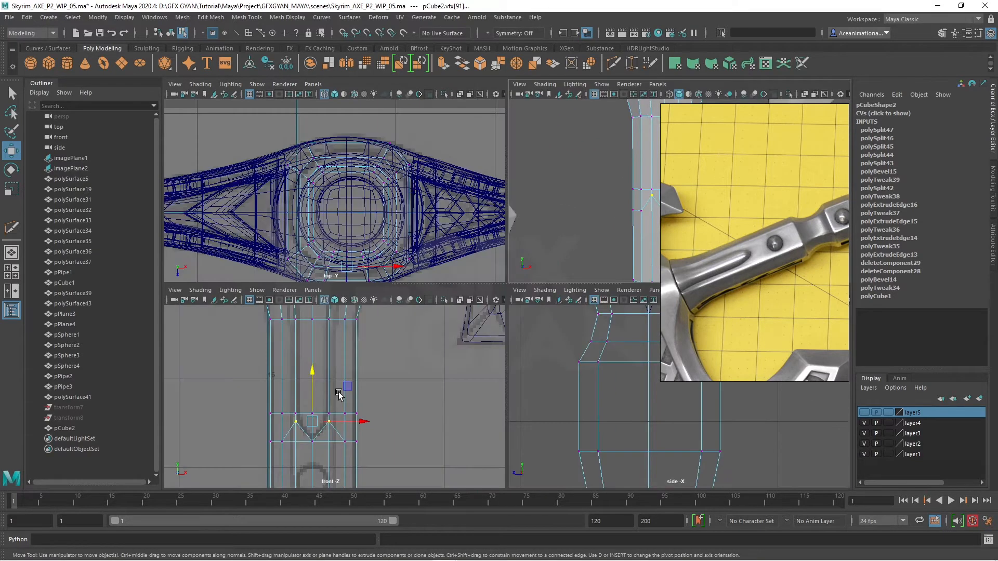
key(space)
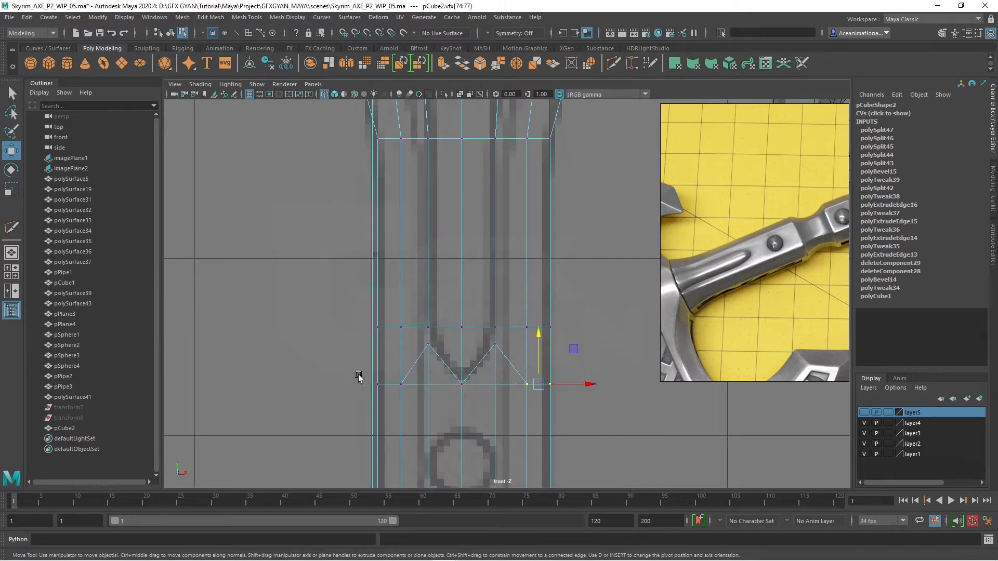
drag(465, 335, 465, 333)
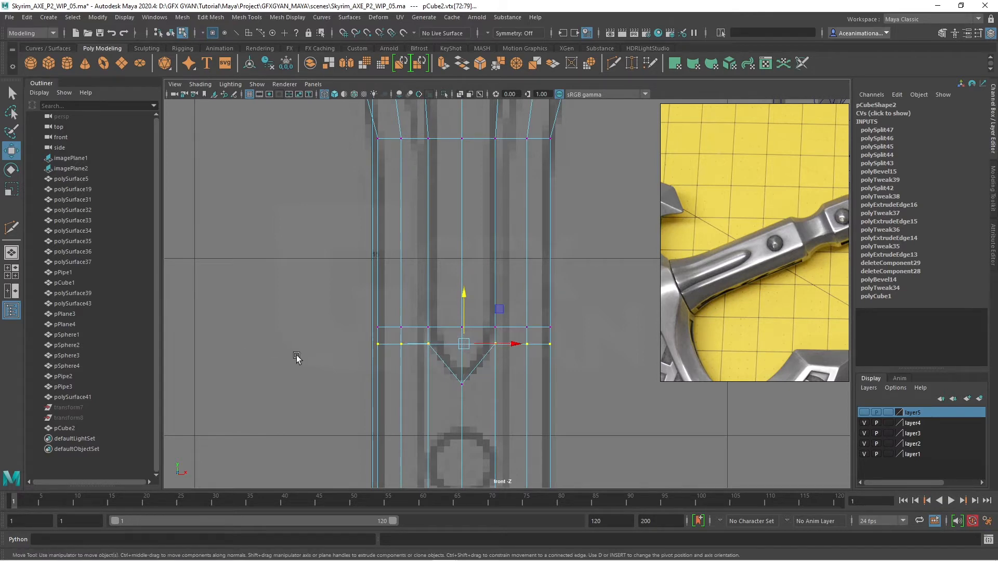
key(r)
drag(463, 298, 458, 384)
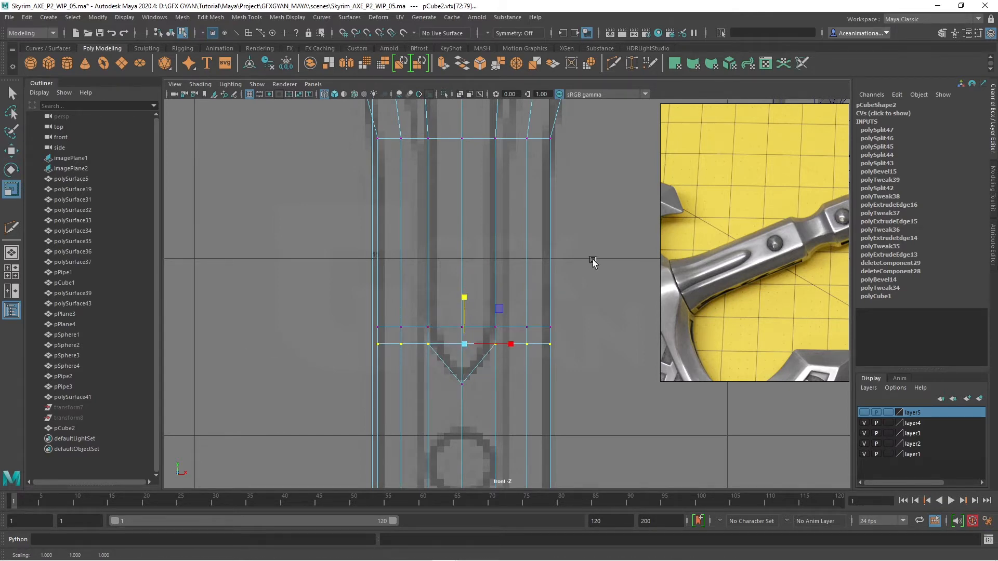
key(space)
key(space)
alt+drag(574, 294, 540, 346)
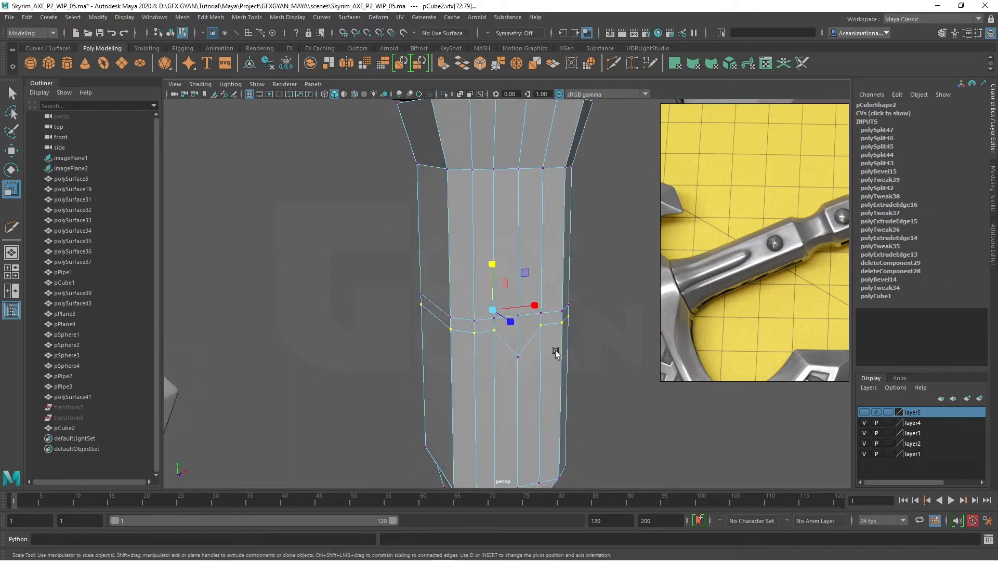
alt+drag(572, 377, 555, 363)
scroll(555, 363, up, 4)
click(549, 364)
right_drag(468, 263, 464, 304)
alt+middle_drag(494, 308, 479, 337)
click(472, 339)
shift+click(441, 335)
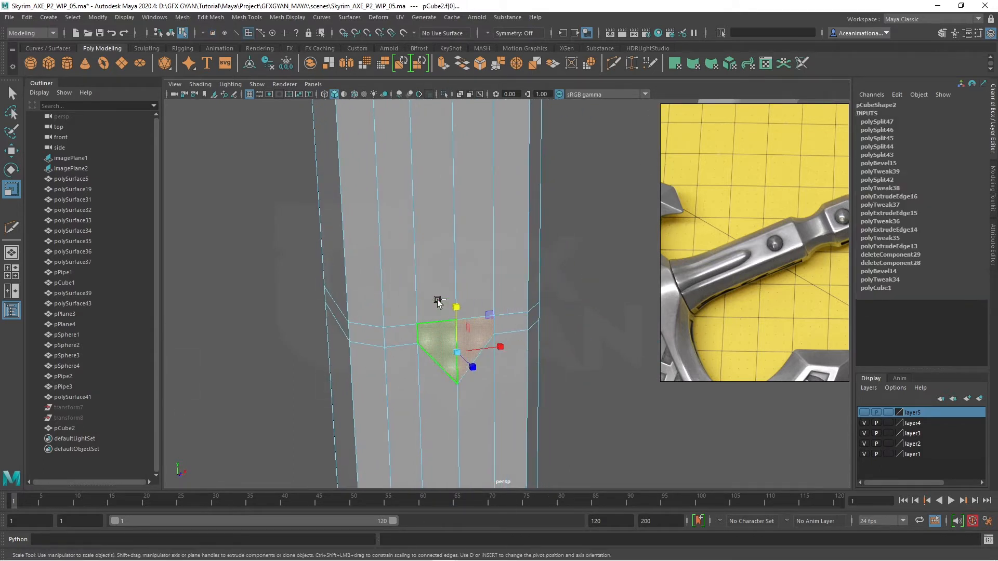
shift+click(435, 291)
shift+drag(474, 241, 475, 241)
shift+click(475, 264)
key(ctrl+z)
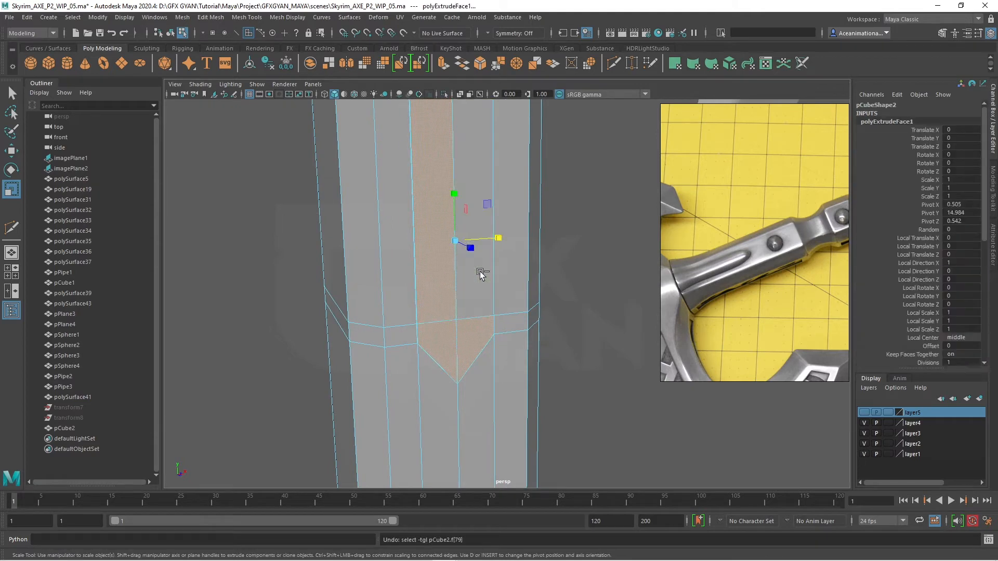
key(ctrl+z)
alt+middle_drag(511, 294, 490, 445)
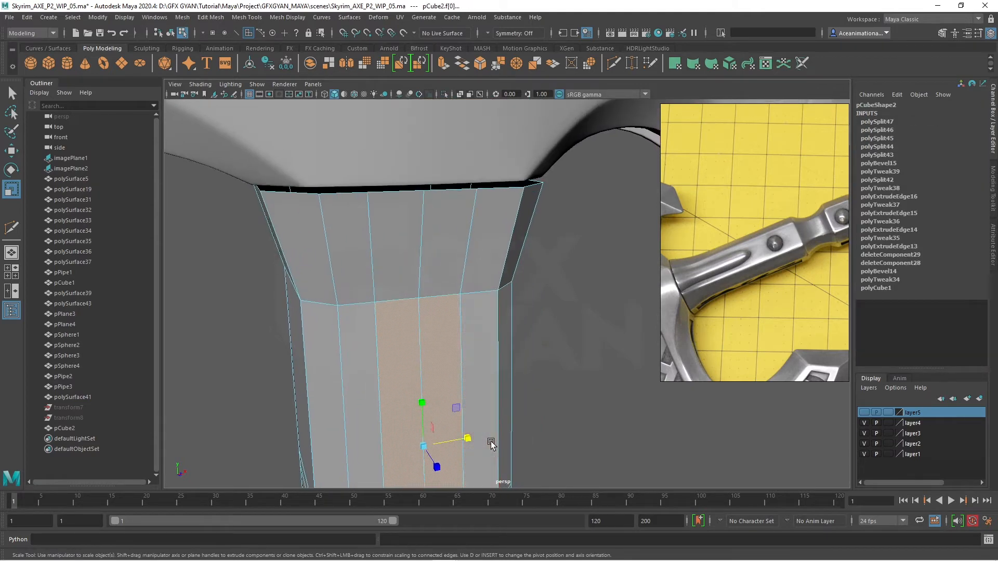
shift+click(442, 268)
shift+click(402, 266)
scroll(447, 271, down, 4)
alt+drag(447, 272, 436, 290)
click(522, 314)
Step: Bevel the edge loop at the base of the grip's flare with 2 segments and a fraction of 0.43
scroll(435, 290, up, 2)
key(F10)
click(406, 254)
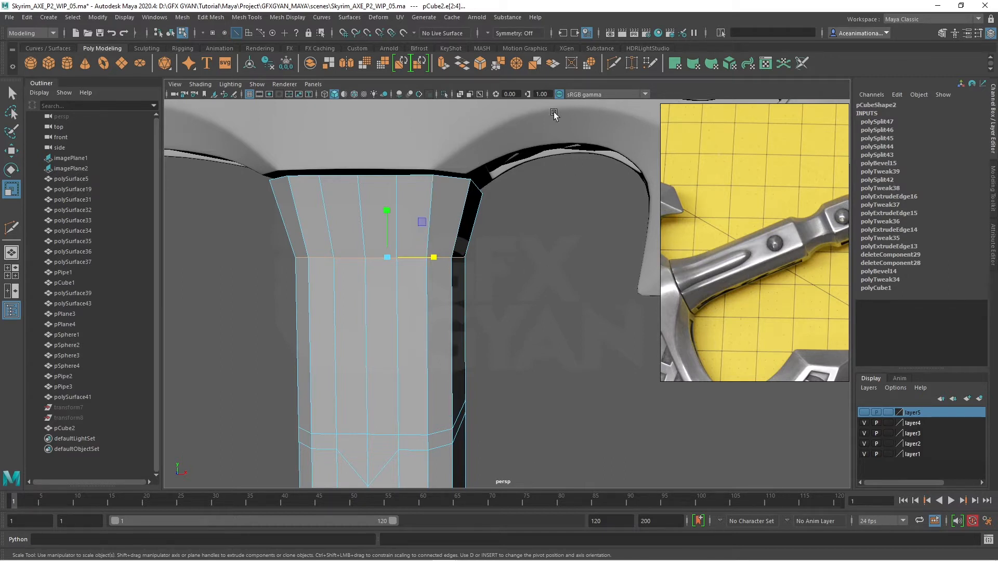
click(485, 65)
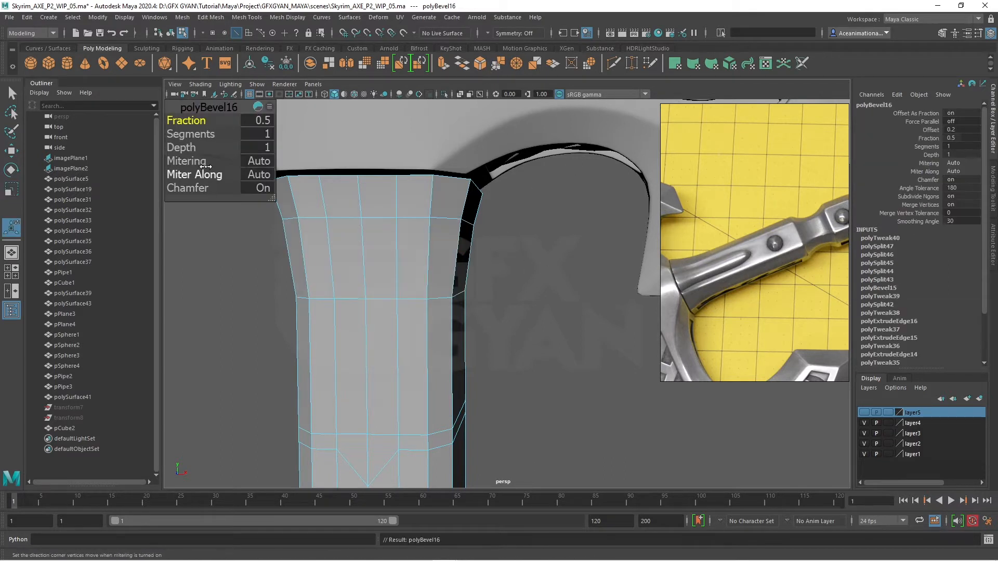
drag(193, 119, 188, 118)
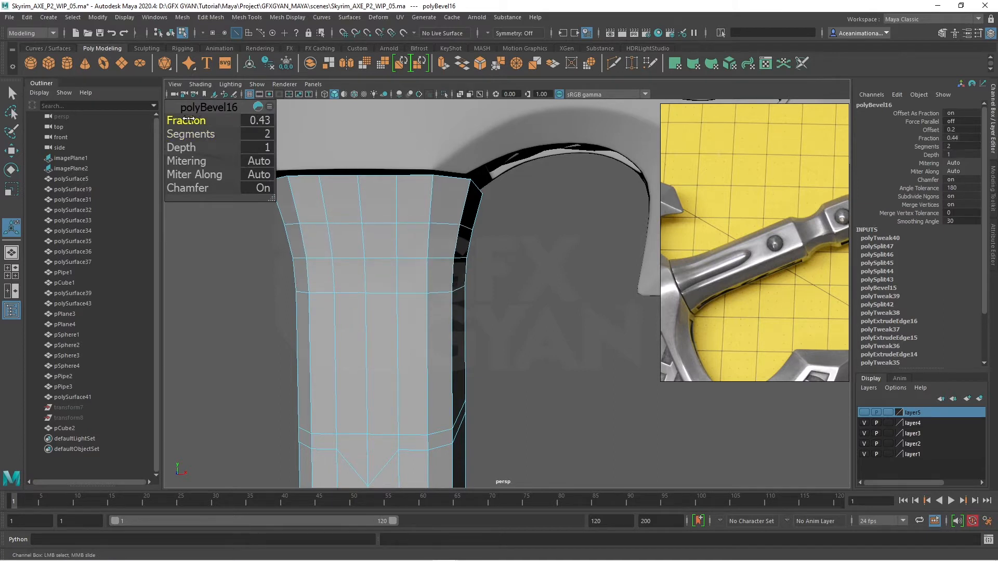
right_drag(385, 225, 450, 206)
key(q)
click(520, 298)
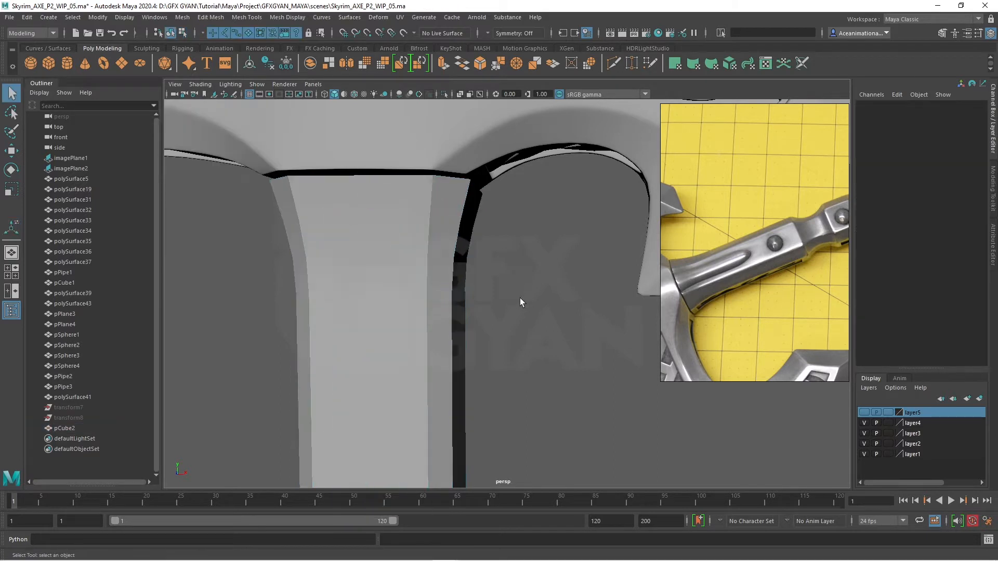
Step: Select the groove's faces from the flared top to the V-pointed end, leaving out the faces below it
scroll(519, 298, down, 3)
click(443, 258)
right_drag(435, 297, 435, 312)
key(space)
key(space)
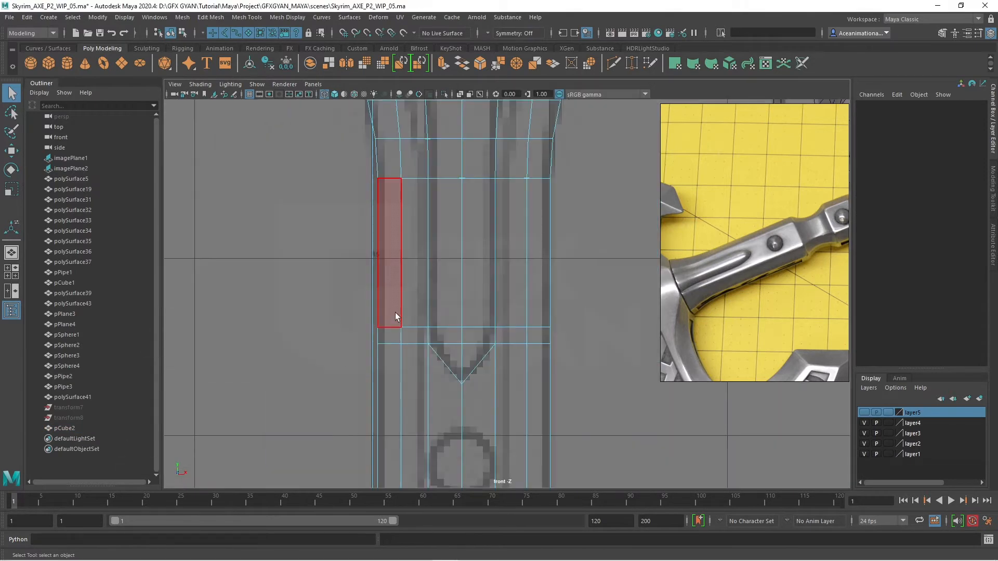
drag(429, 207, 447, 462)
key(space)
key(space)
scroll(495, 311, down, 3)
alt+drag(495, 311, 617, 334)
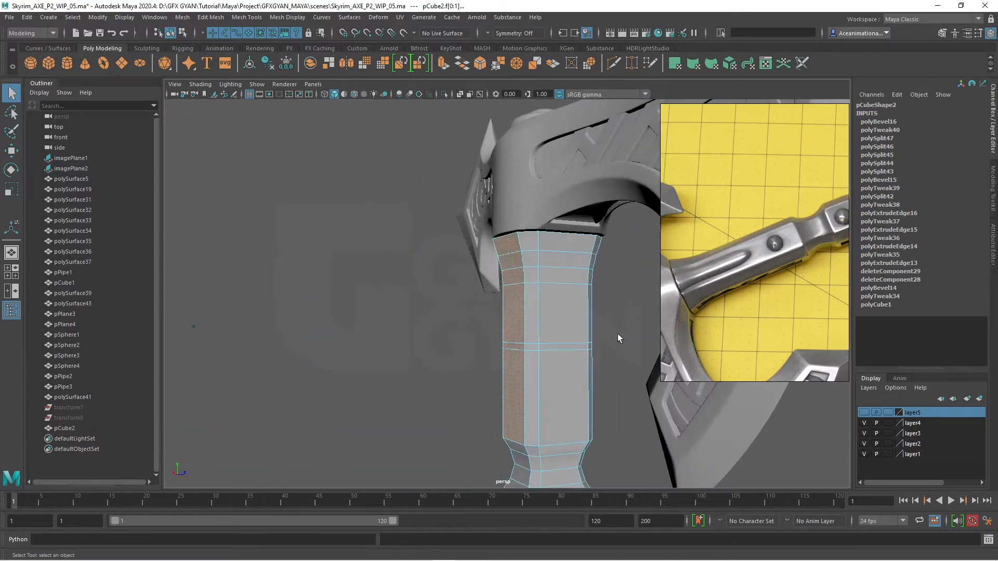
alt+middle_drag(618, 334, 531, 158)
drag(441, 395, 526, 325)
scroll(526, 324, up, 3)
alt+middle_drag(526, 324, 574, 401)
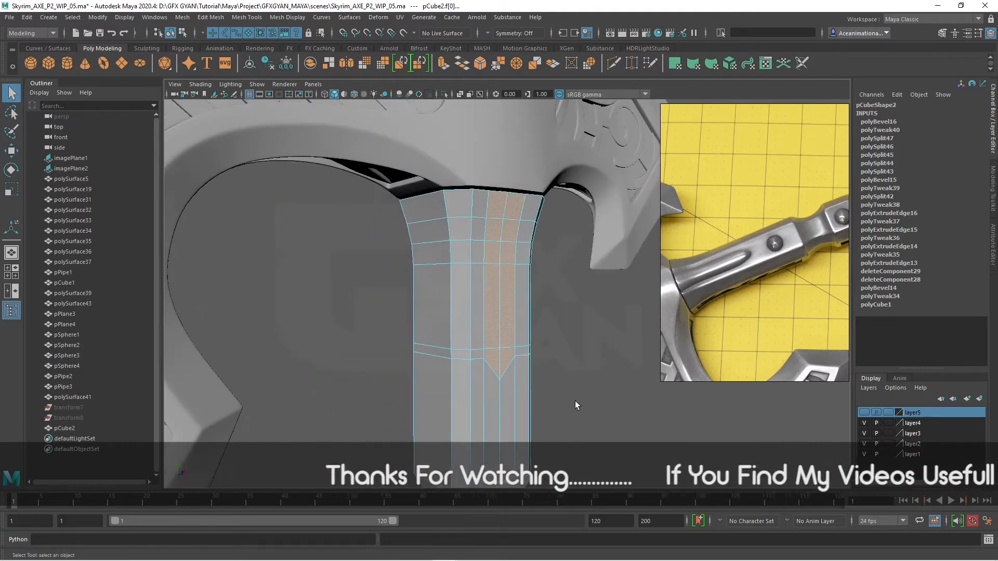
Step: Extrude the selected groove faces with an offset of 0.02 to inset a narrow border
scroll(575, 401, up, 3)
alt+drag(575, 401, 519, 400)
key(ctrl+e)
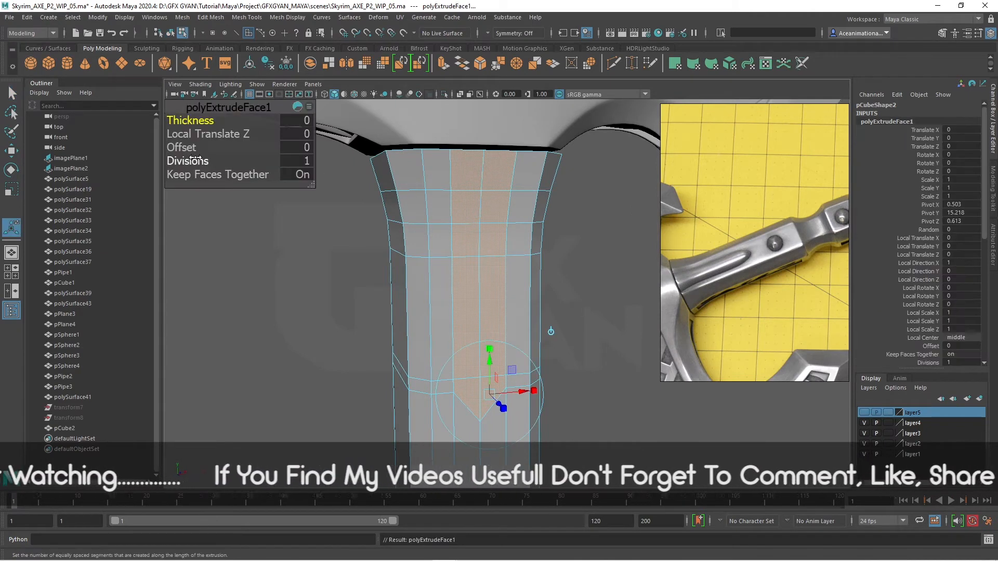
drag(190, 148, 186, 148)
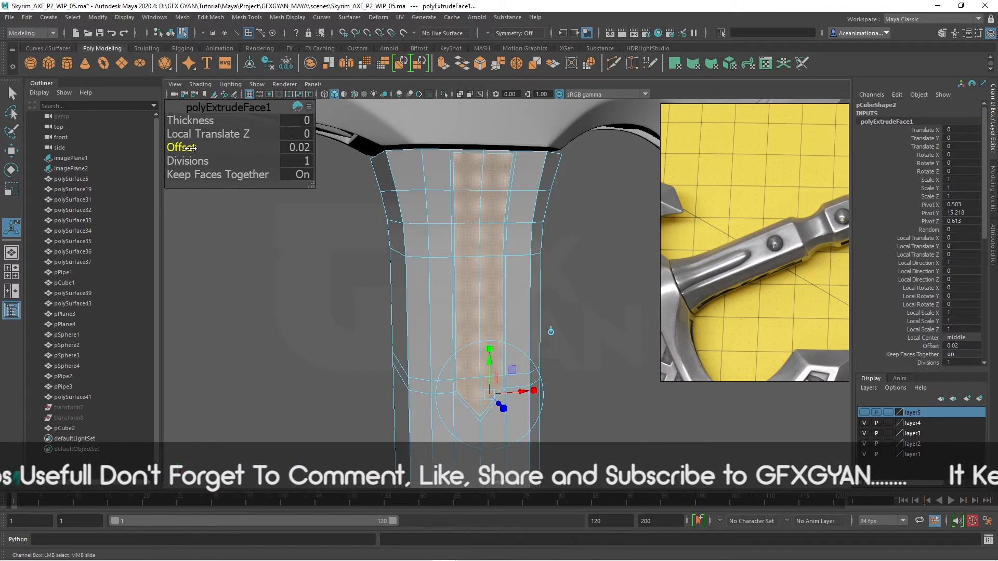
Step: Delete the thin border faces left by the inset along the groove's open top edge
right_click(476, 170)
right_drag(476, 179, 475, 200)
scroll(499, 222, up, 2)
alt+middle_drag(499, 222, 497, 265)
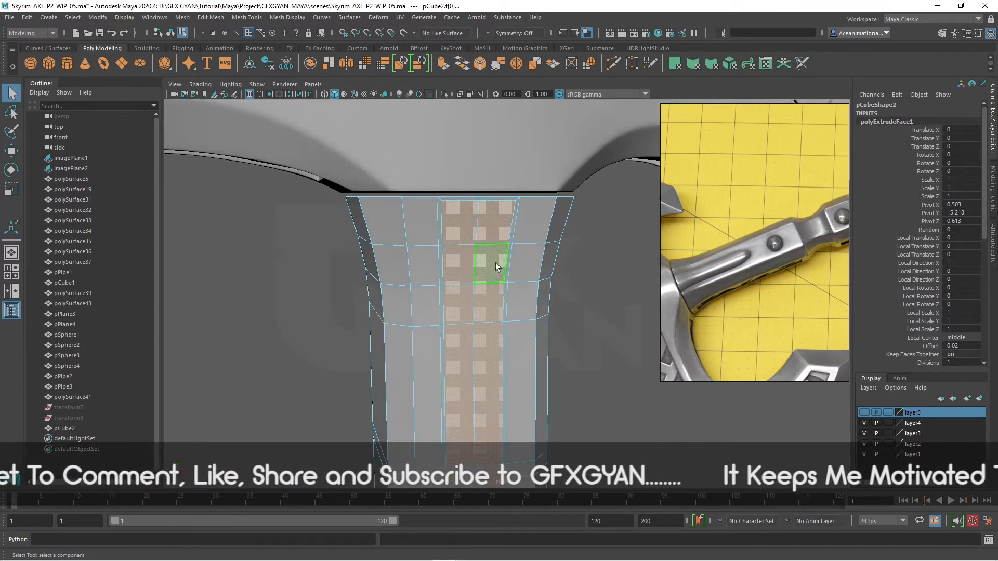
click(477, 198)
key(Delete)
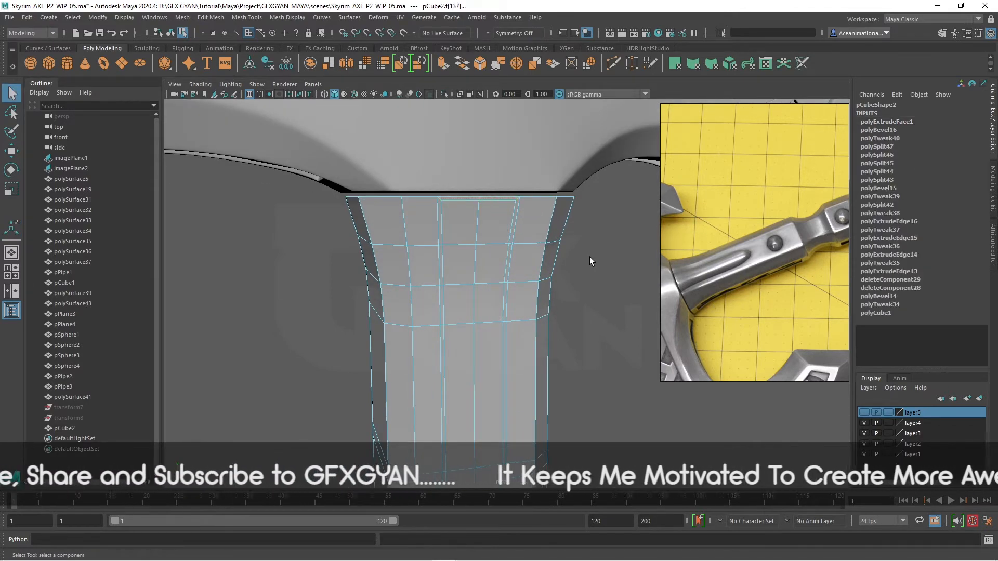
click(574, 255)
Step: Select the whole top row of the grip's vertices in the front view and scale it flat to one height
right_drag(541, 213, 494, 211)
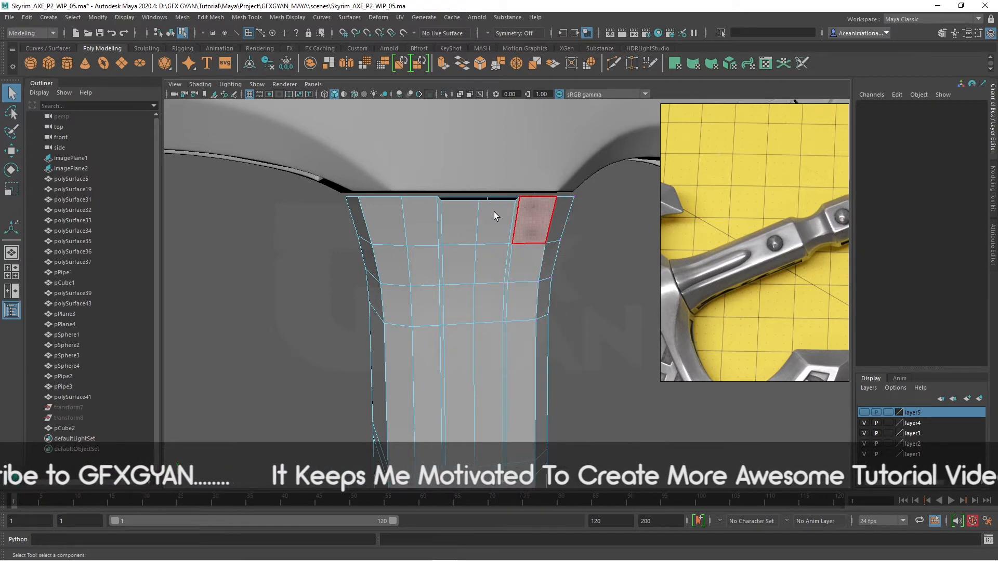
key(space)
key(space)
alt+middle_drag(375, 355, 391, 438)
scroll(391, 439, up, 2)
drag(613, 212, 236, 261)
key(r)
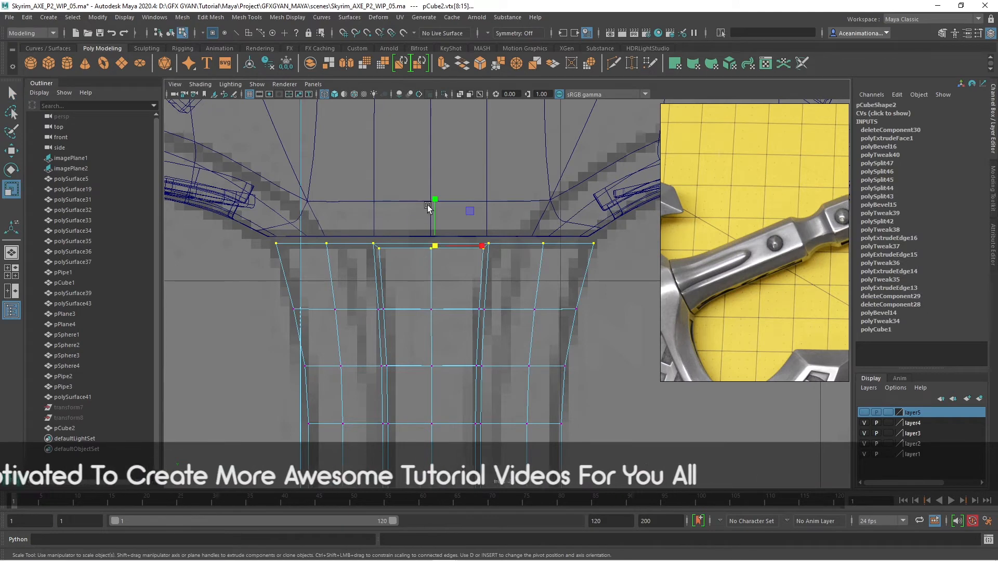
drag(432, 201, 426, 318)
key(w)
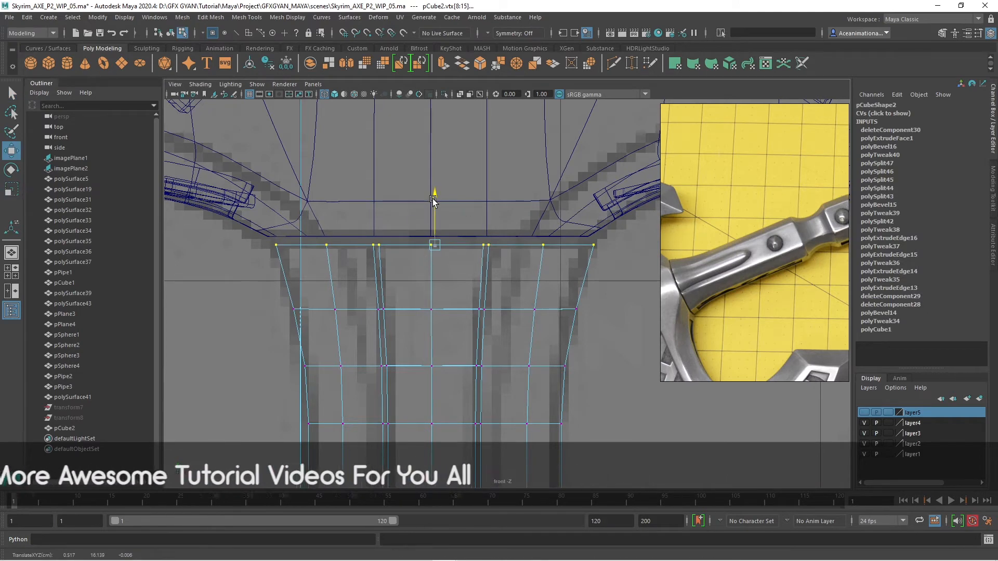
Step: Preview the handle with smoothing in perspective and return it to the unsmoothed display
key(space)
key(space)
alt+middle_drag(526, 364, 519, 294)
scroll(519, 294, up, 1)
key(3)
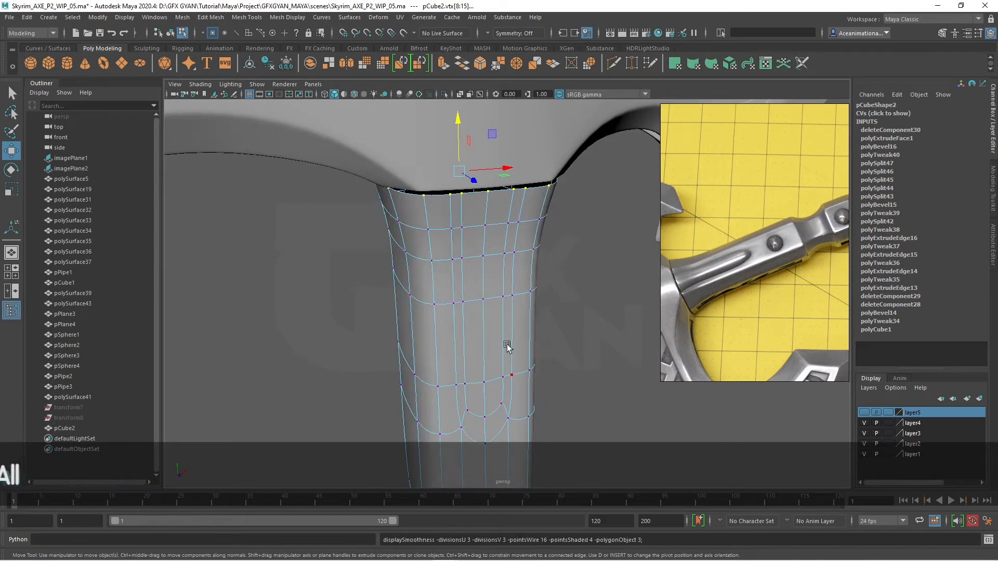
right_drag(493, 264, 539, 249)
click(570, 373)
click(510, 379)
key(1)
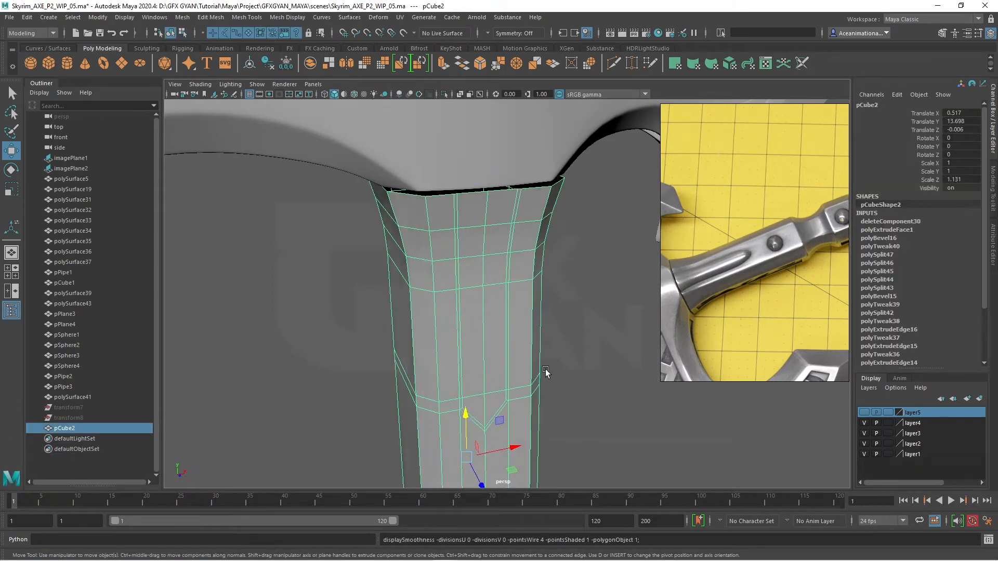
Step: Select the faces inside the V-ended border on the grip's front and extrude them slightly outward to form a raised panel
alt+drag(545, 369, 475, 308)
mouse_move(475, 307)
right_down()
mouse_move(477, 293)
mouse_move(474, 319)
right_up()
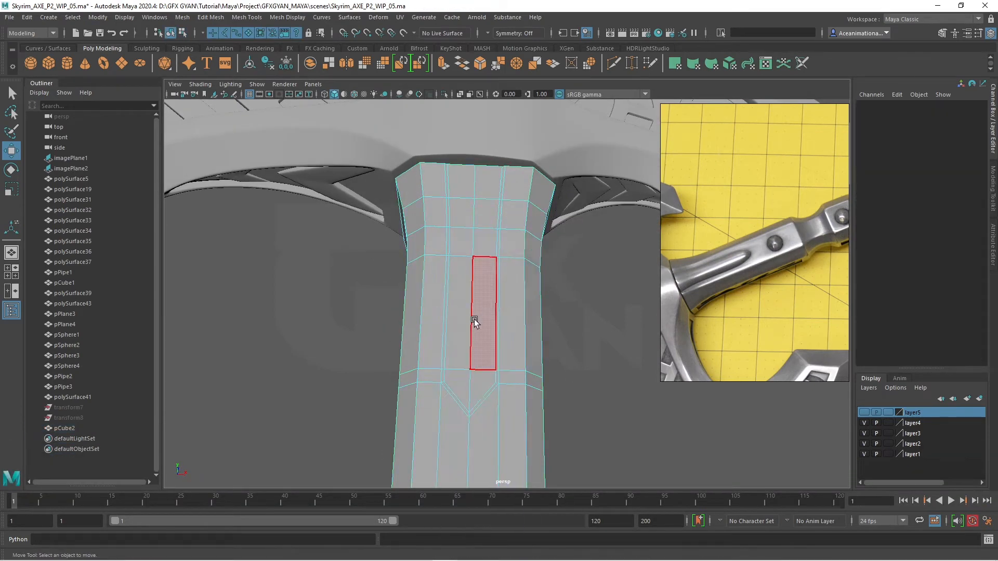
click(484, 381)
shift+click(458, 318)
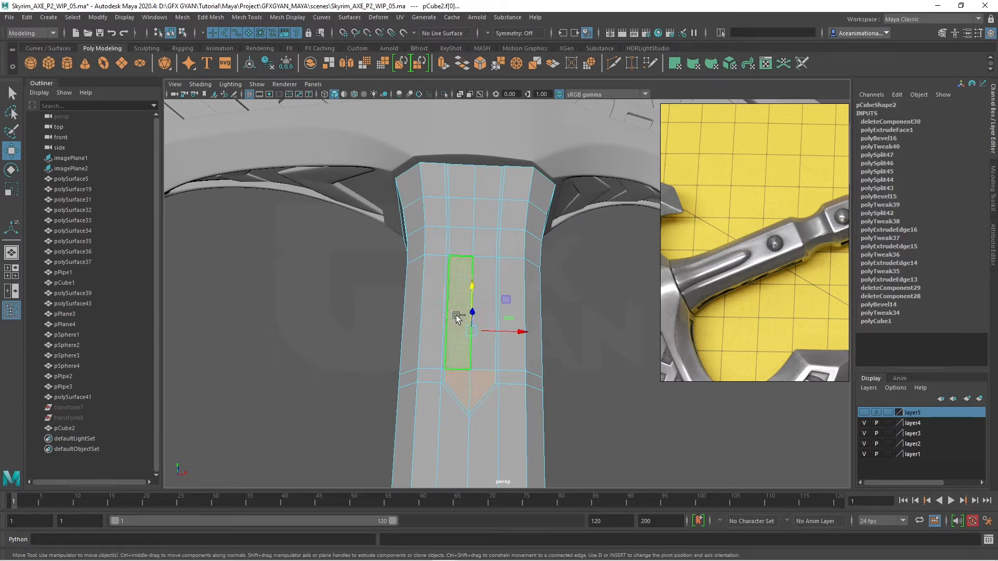
shift+click(460, 192)
shift+click(486, 183)
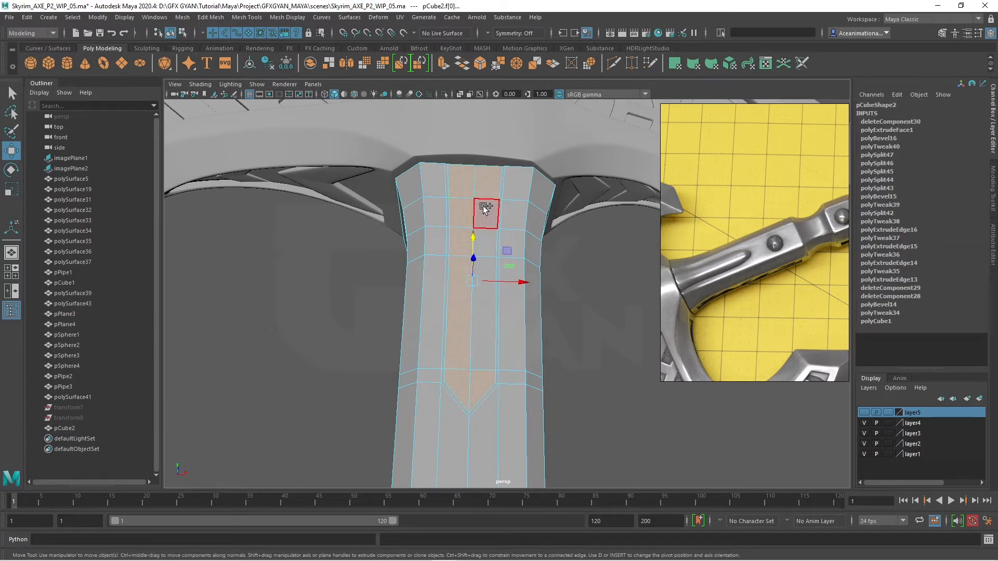
shift+click(486, 212)
shift+click(491, 306)
alt+drag(546, 369, 603, 419)
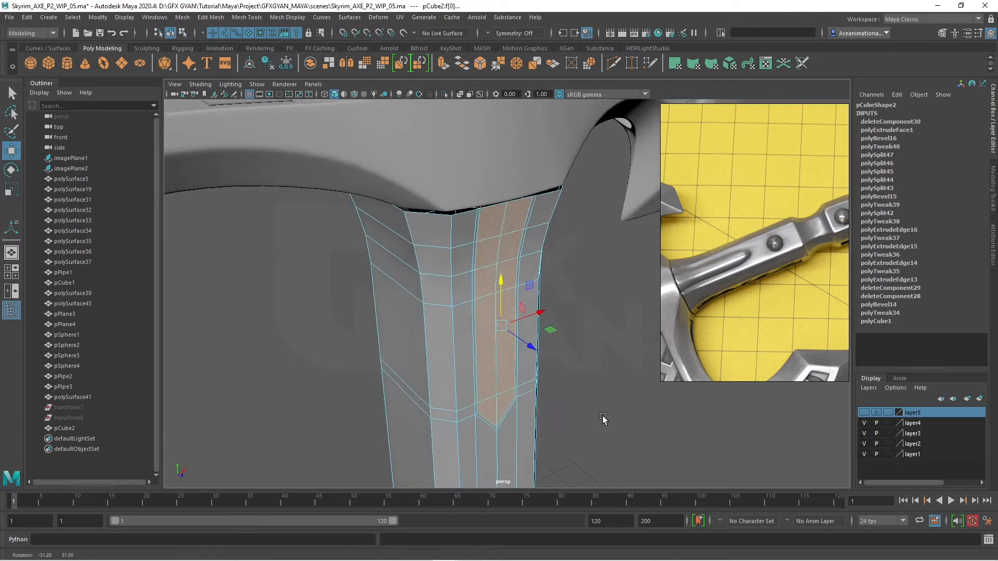
alt+right_drag(535, 395, 564, 401)
alt+middle_drag(565, 415, 565, 417)
mouse_move(564, 419)
alt+mouse_down()
mouse_move(566, 407)
mouse_move(557, 410)
alt+mouse_up()
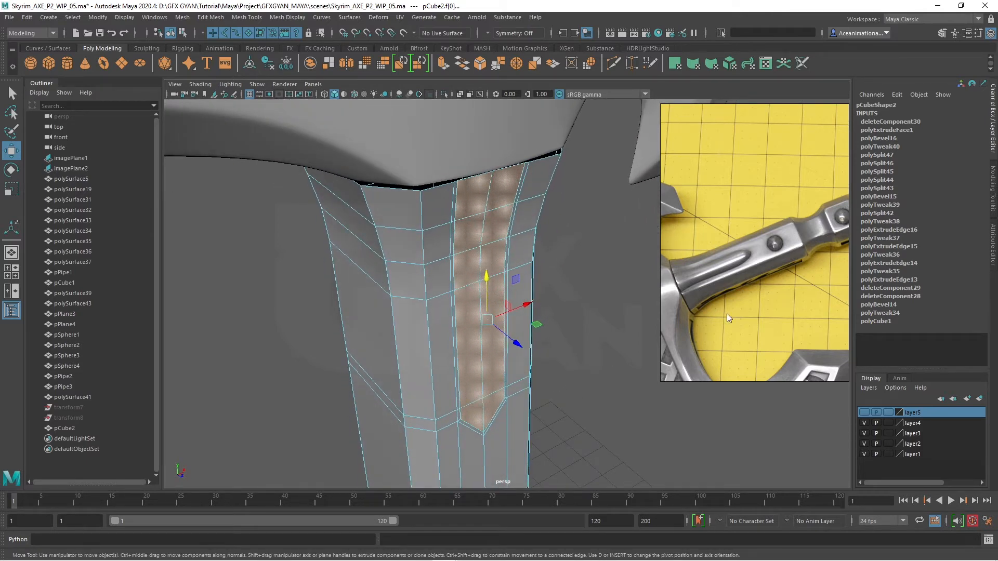
alt+drag(572, 331, 538, 345)
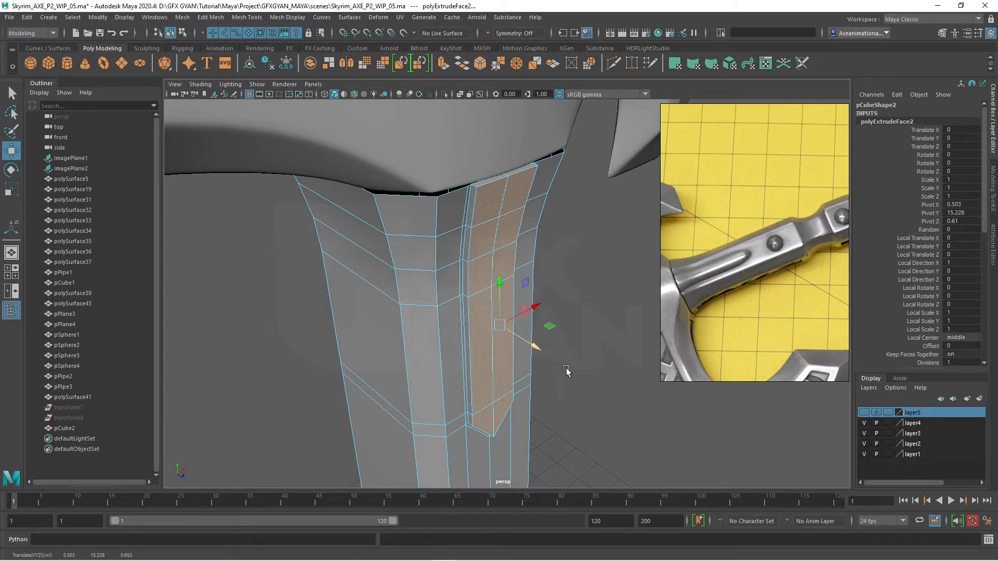
alt+drag(567, 370, 364, 268)
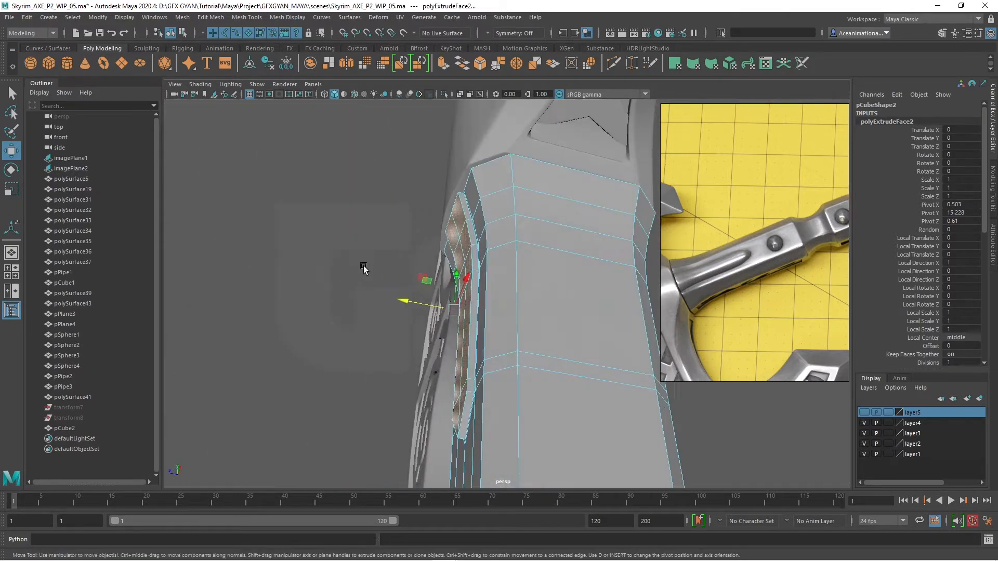
drag(402, 298, 397, 298)
alt+drag(429, 357, 515, 358)
right_click(510, 331)
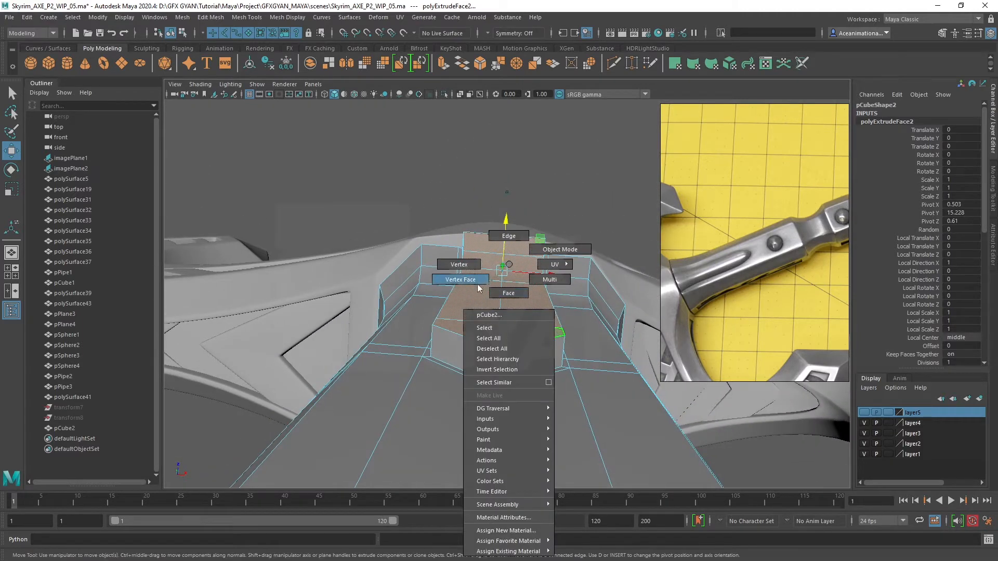
click(459, 264)
right_click(448, 330)
click(448, 236)
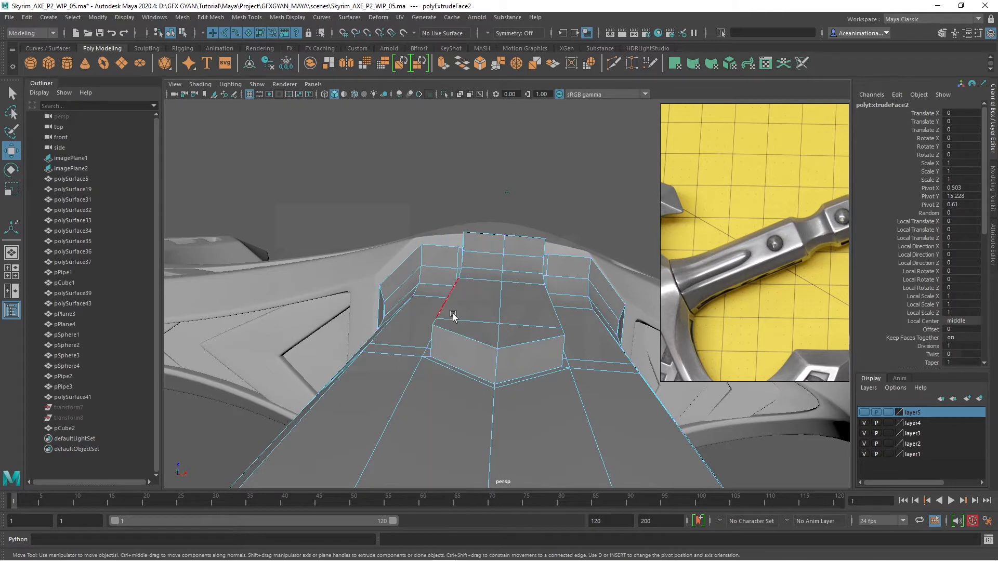
click(454, 330)
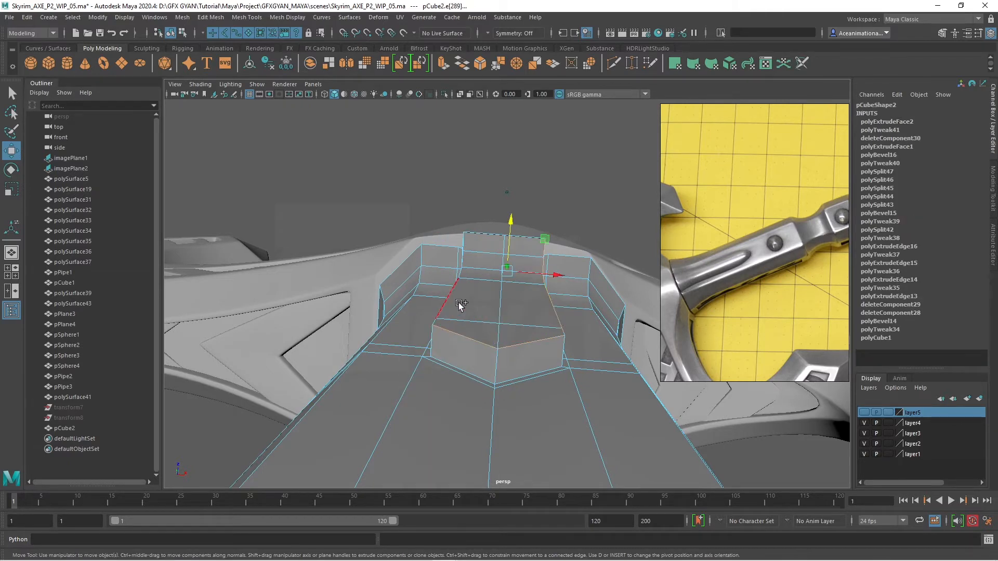
alt+drag(454, 298, 520, 228)
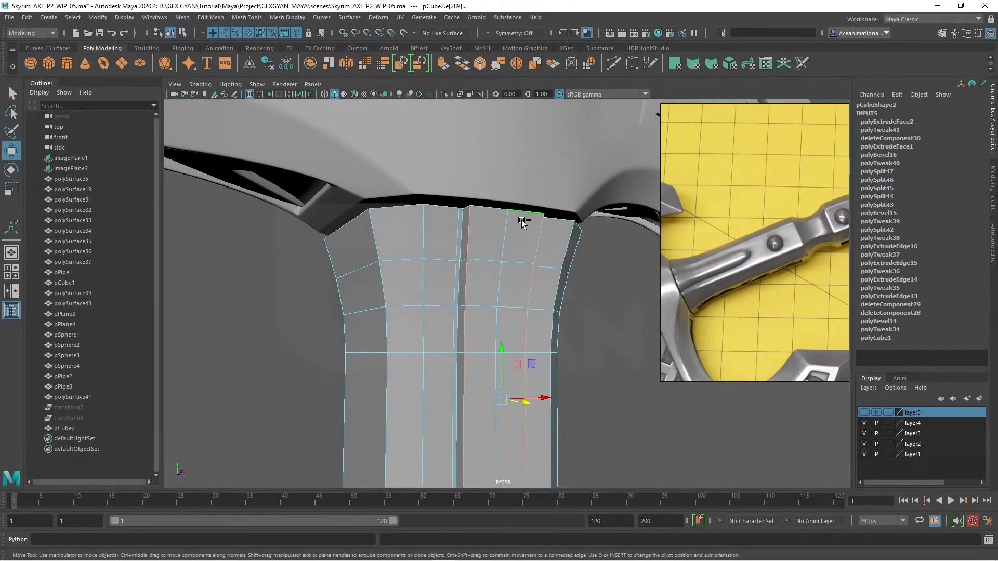
alt+drag(534, 338, 526, 239)
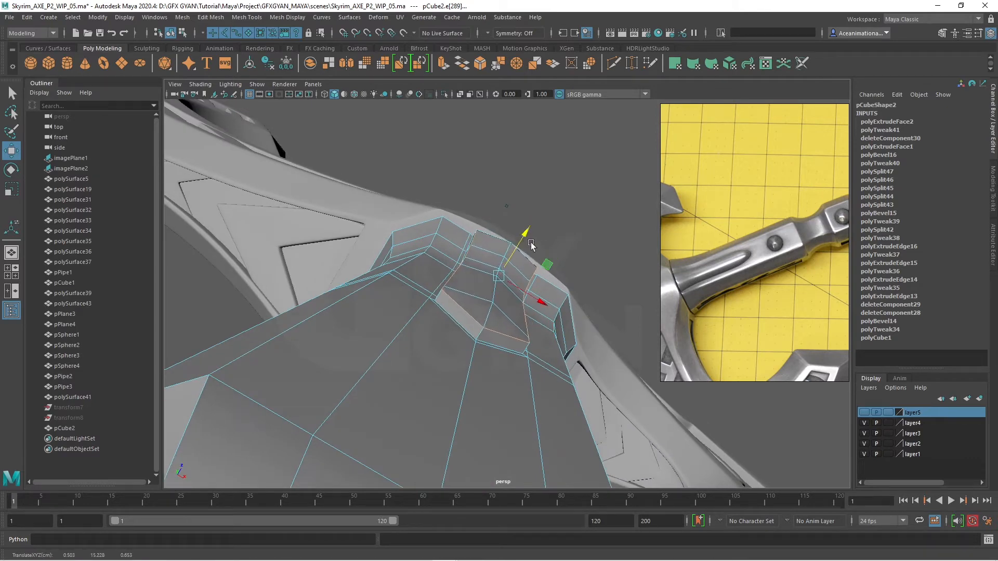
alt+drag(484, 327, 555, 334)
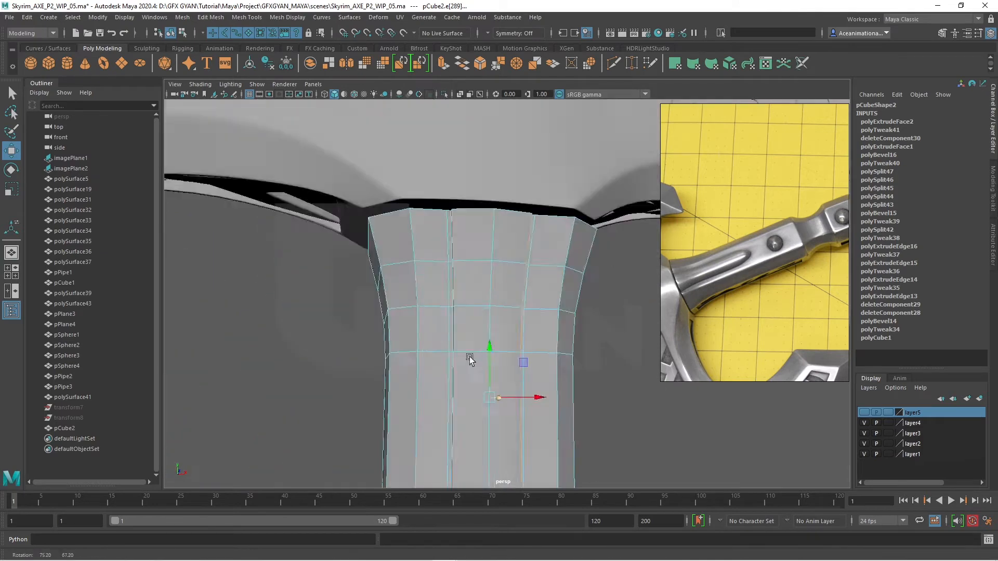
Step: Isolate the handle and delete the cap faces closing the raised panel's upper end at the open rim
key(F8)
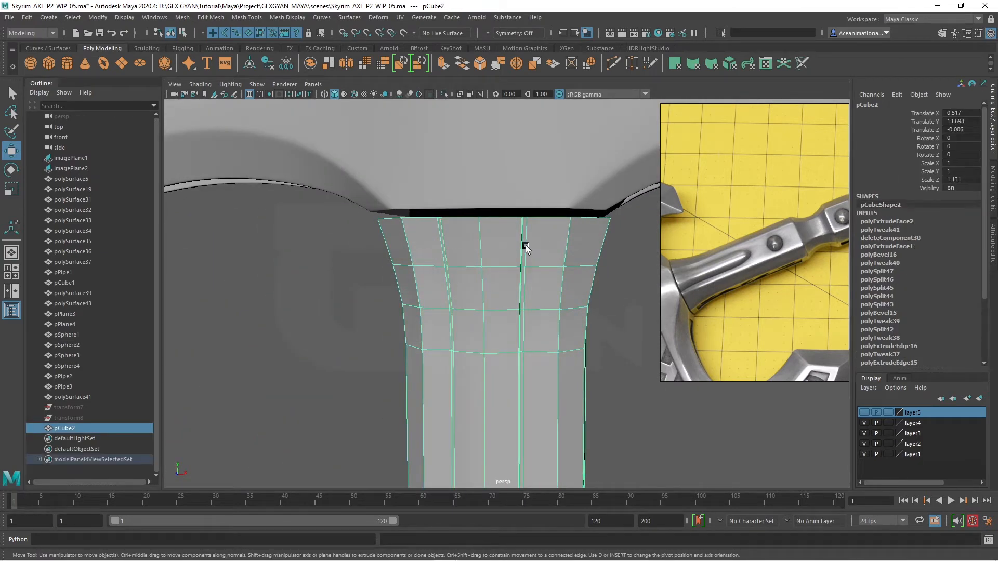
key(ctrl+1)
alt+drag(526, 245, 503, 290)
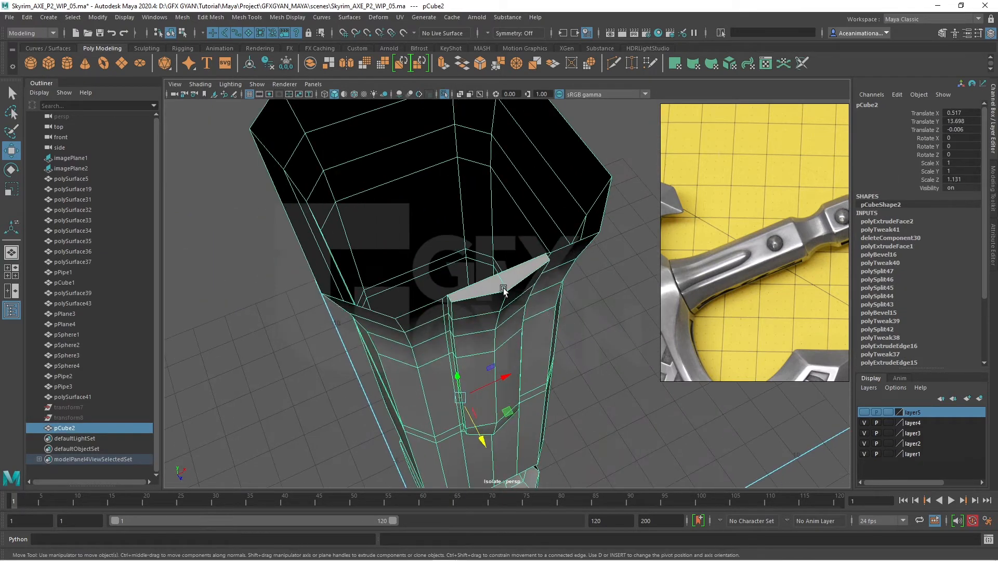
right_drag(503, 290, 499, 292)
click(527, 265)
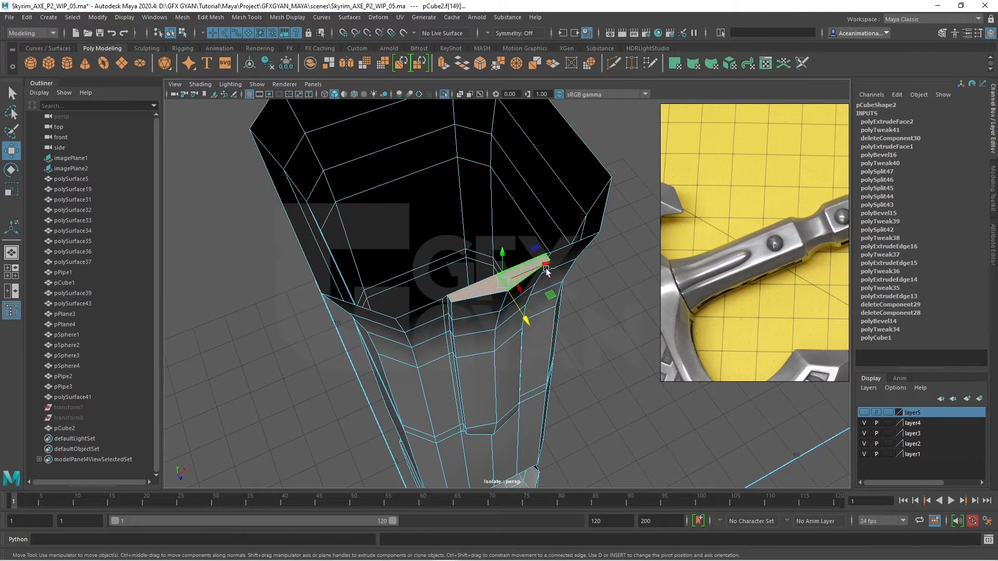
click(597, 292)
Step: Preview the isolated handle with smoothing to compare its V-ended panel with the reference, and return to the unsmoothed display
alt+drag(597, 292, 572, 347)
key(3)
right_drag(499, 264, 528, 241)
click(591, 317)
alt+drag(590, 319, 575, 285)
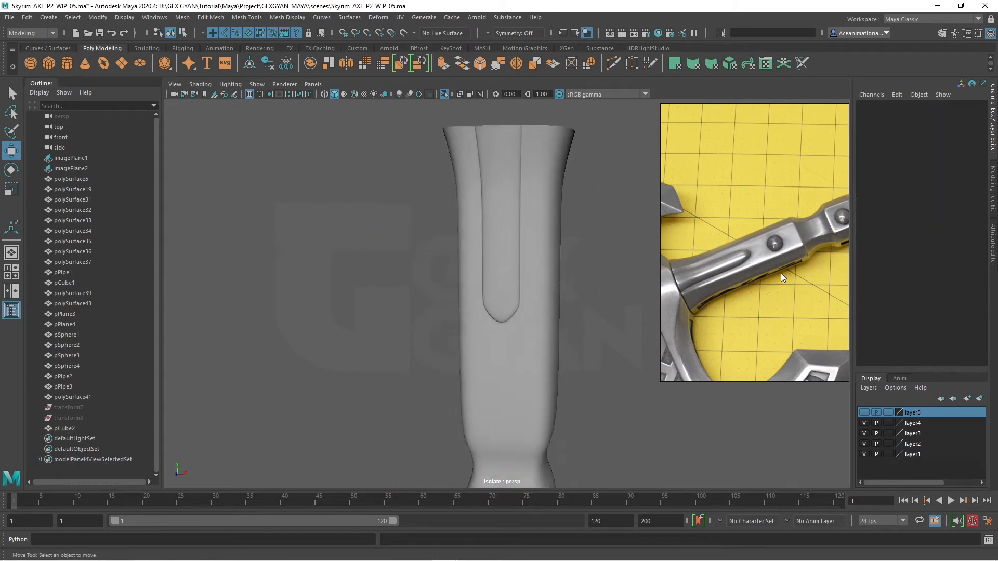
scroll(511, 299, up, 3)
click(519, 295)
key(1)
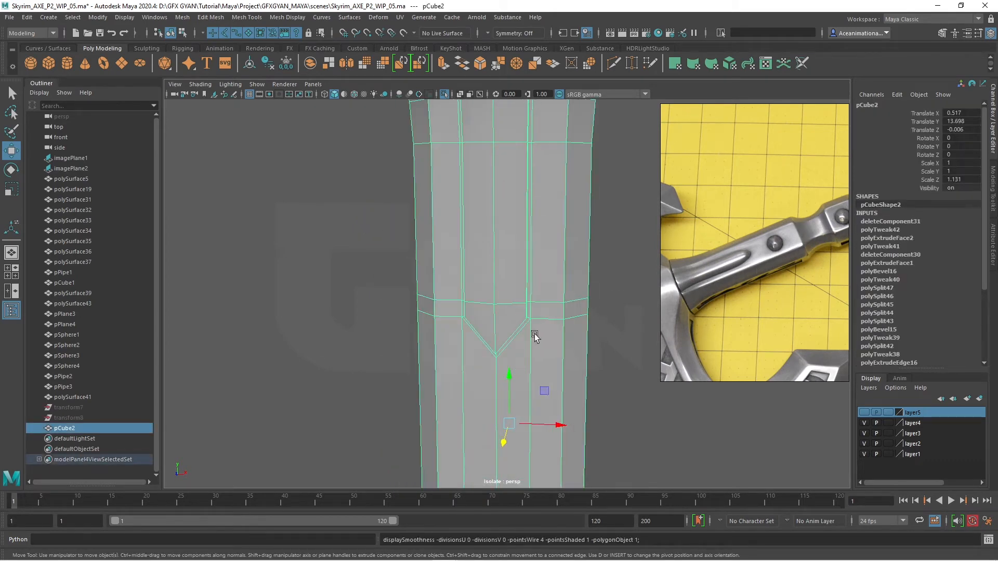
Step: Raise the side vertices just above the panel's V-shaped end and adjust the height of the corner vertices below them
scroll(531, 333, up, 2)
right_drag(528, 333, 482, 264)
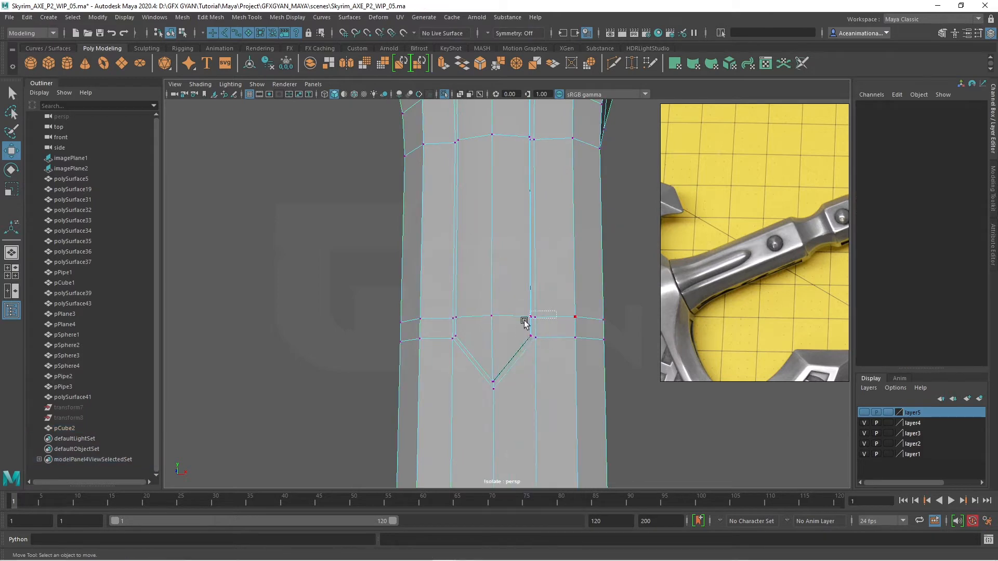
drag(524, 322, 457, 323)
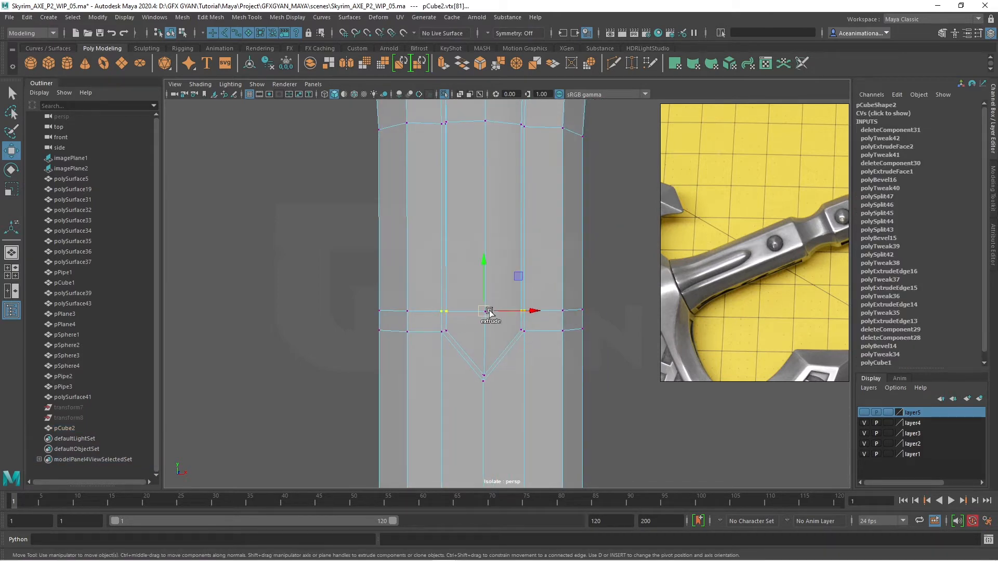
alt+drag(500, 349, 508, 320)
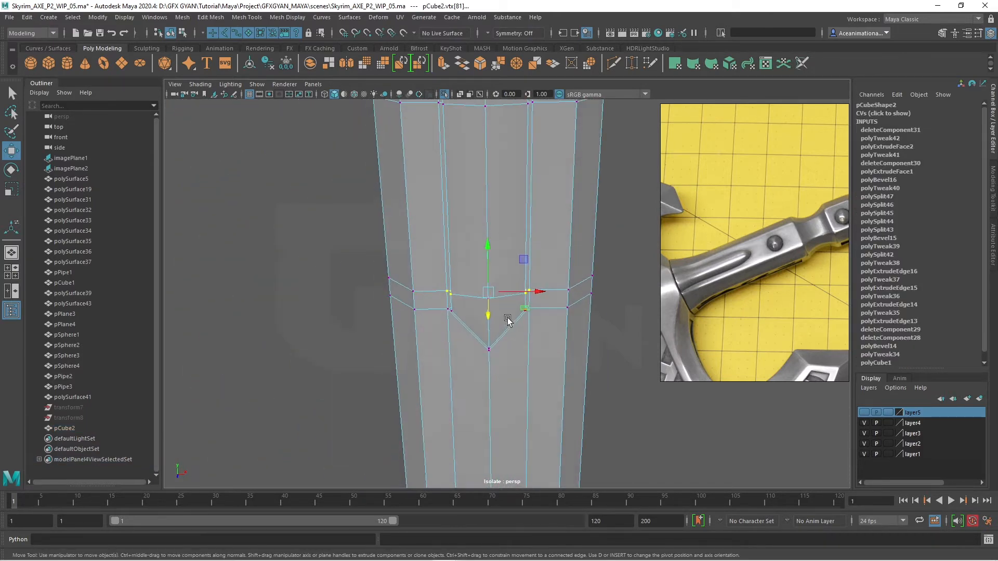
alt+drag(624, 325, 565, 323)
drag(496, 260, 496, 253)
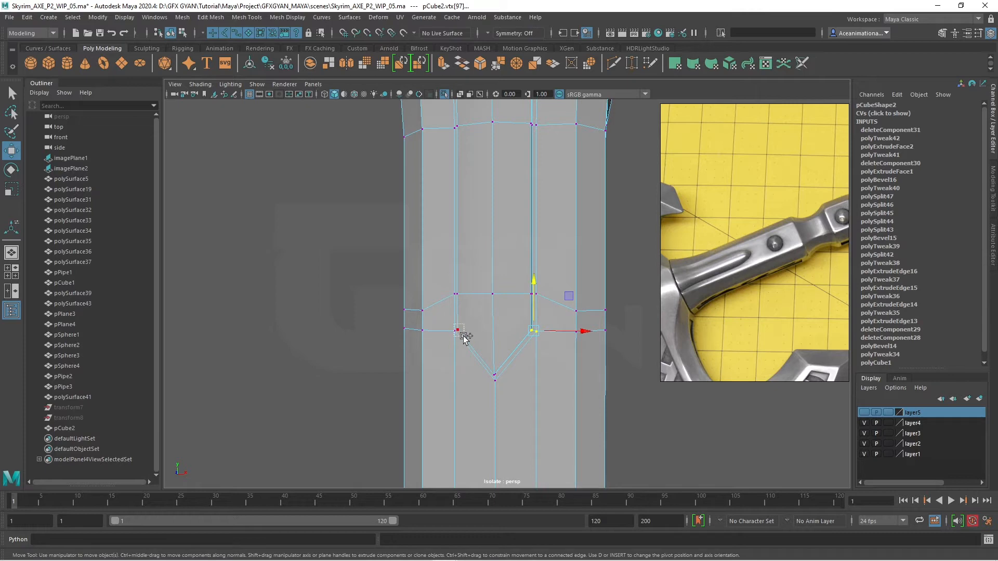
alt+drag(495, 293, 461, 283)
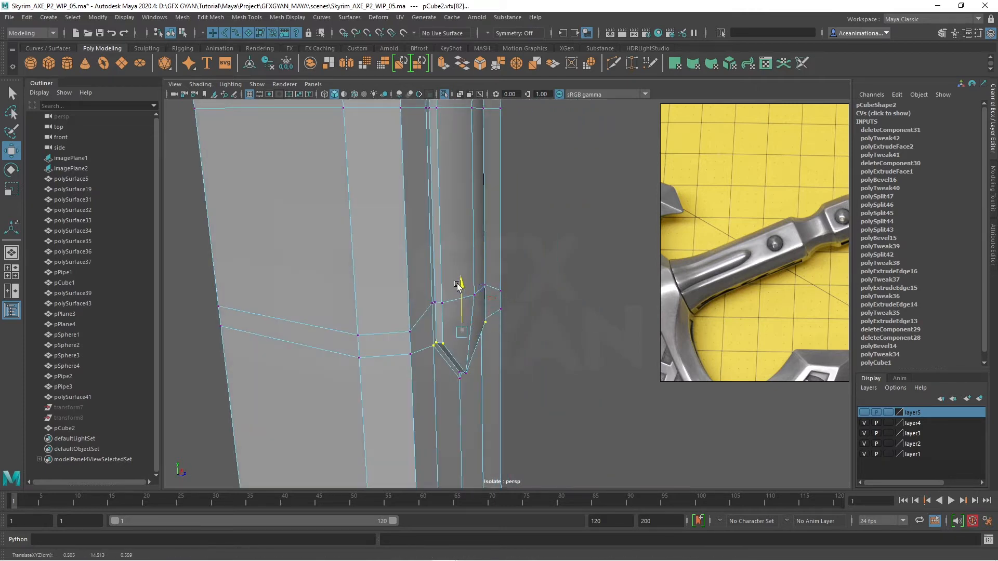
Step: Check the reshaped V-shaped end of the panel in the smoothed display and switch back to the unsmoothed mesh
key(3)
right_drag(453, 251, 498, 224)
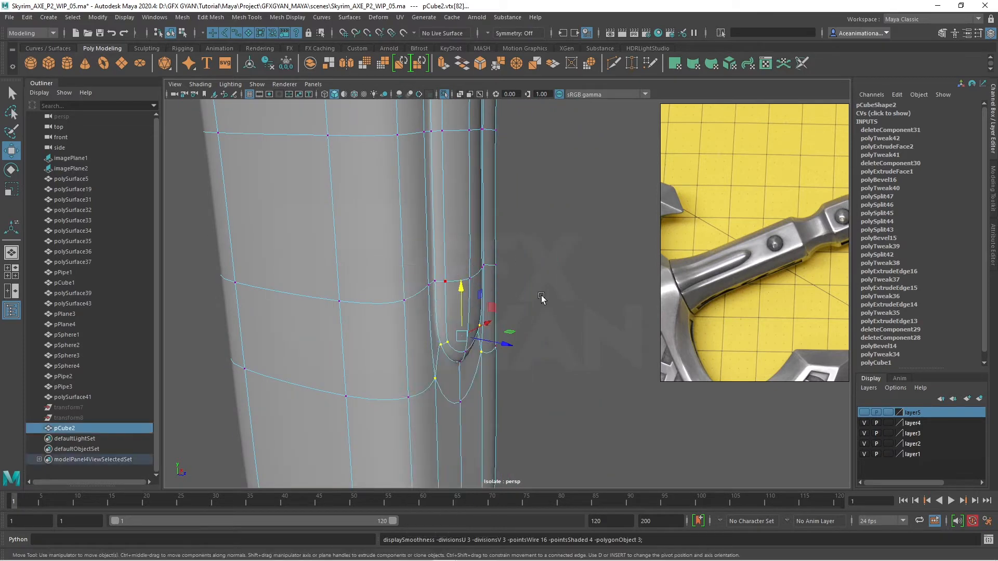
click(564, 359)
scroll(566, 361, down, 5)
alt+drag(566, 361, 502, 318)
click(502, 318)
key(1)
scroll(489, 322, up, 6)
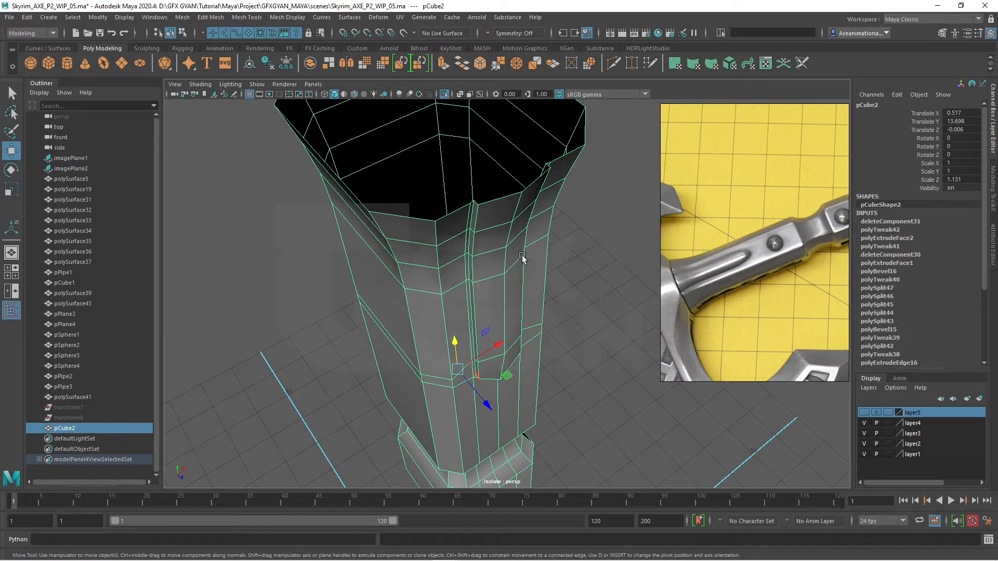
Step: Mirror the handle across the world Z axis with merged borders to repeat the raised panel on the opposite side
alt+drag(522, 255, 497, 199)
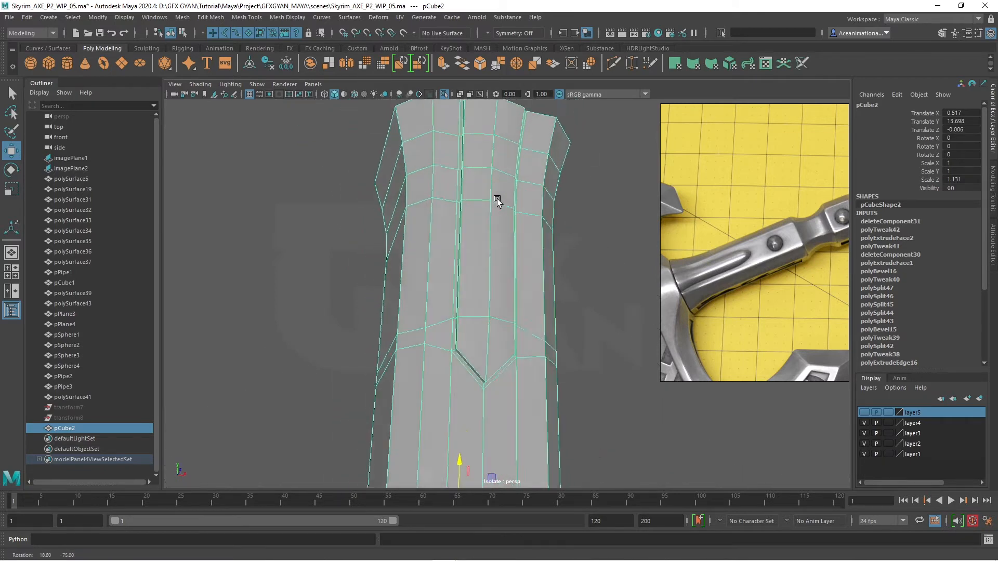
alt+drag(507, 328, 515, 349)
scroll(491, 320, down, 4)
scroll(535, 341, down, 4)
alt+drag(569, 297, 544, 407)
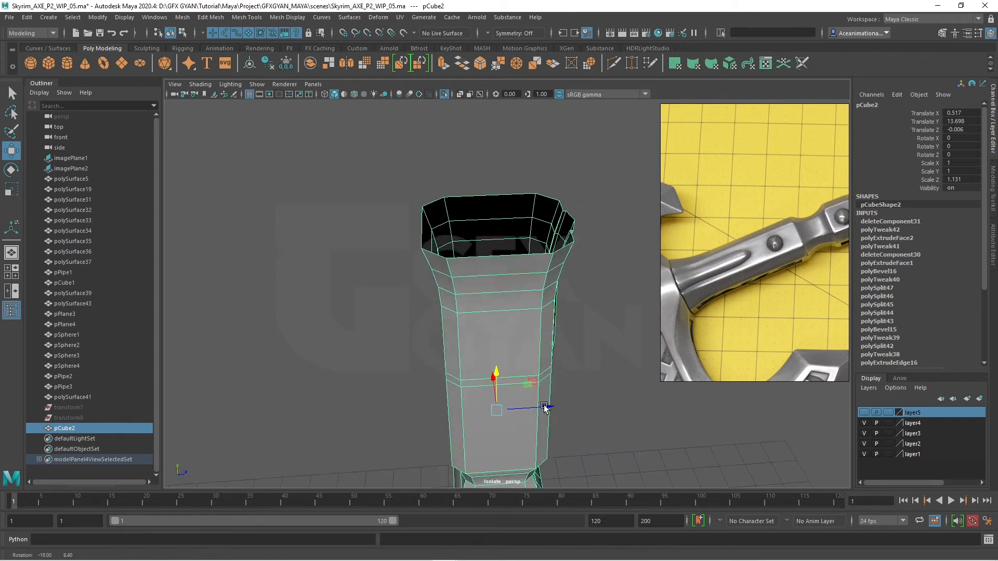
click(347, 64)
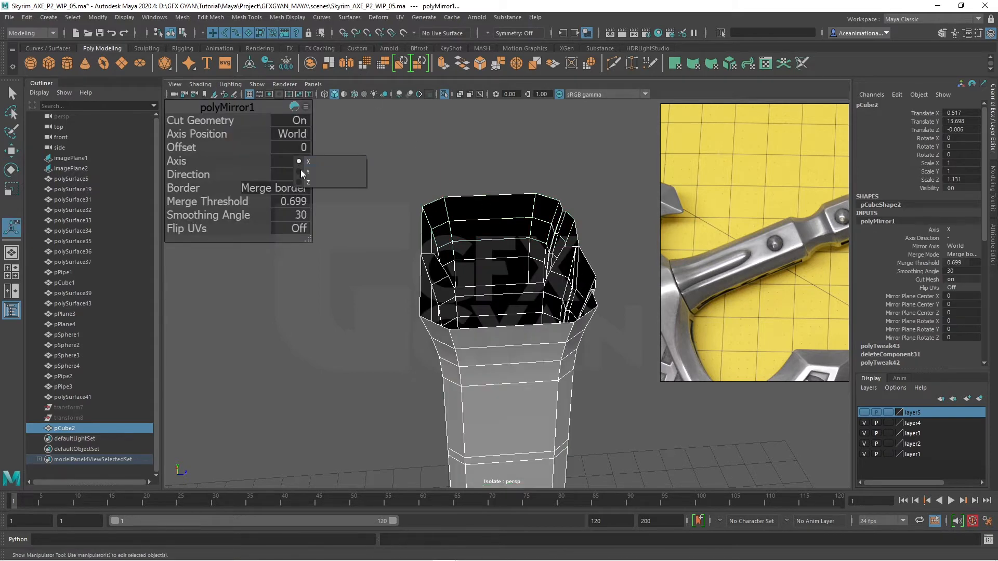
click(307, 182)
alt+drag(519, 286, 470, 307)
right_drag(492, 265, 541, 250)
key(q)
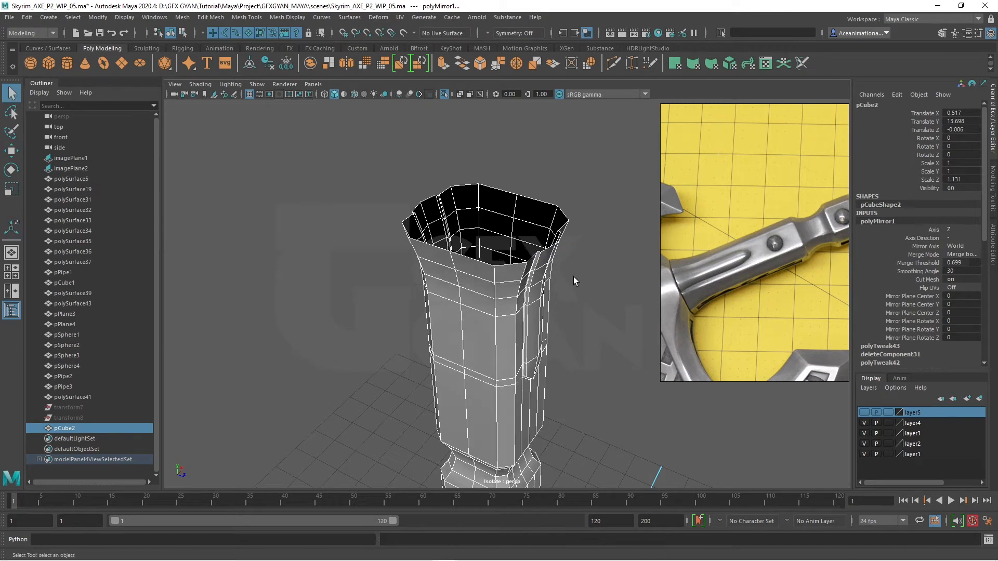
click(573, 276)
Step: Inspect the mirrored handle with smoothing from several sides and return it to the unsmoothed display
scroll(551, 296, down, 3)
click(497, 344)
alt+drag(497, 344, 295, 359)
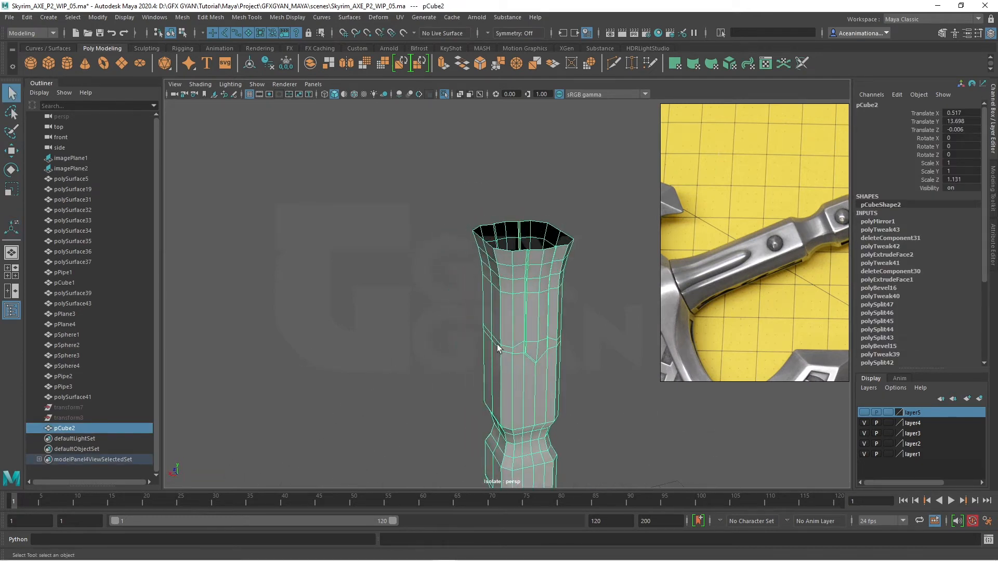
key(3)
click(598, 329)
scroll(582, 341, up, 2)
alt+drag(549, 365, 510, 368)
scroll(568, 372, down, 3)
click(516, 338)
key(1)
Step: Select the border edge loop around the handle's open top and extrude it inward with a local translate Z of about -0.096
scroll(510, 372, up, 4)
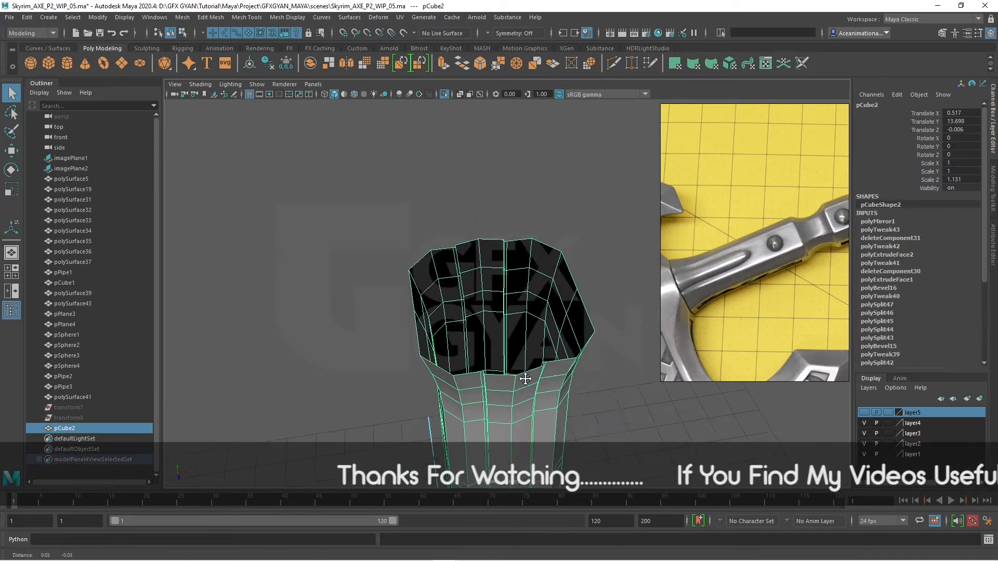
scroll(514, 359, up, 6)
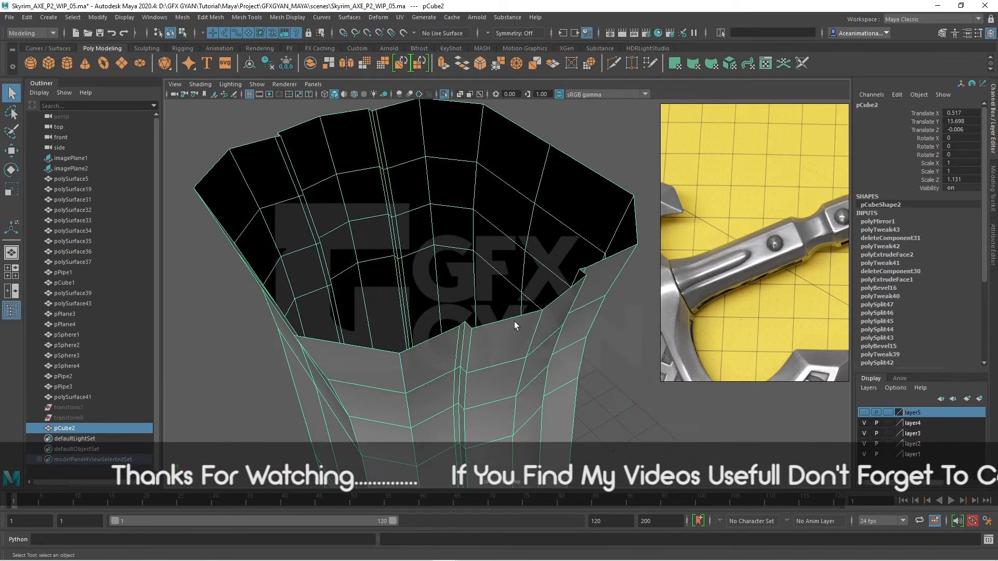
alt+drag(499, 322, 473, 330)
right_drag(472, 330, 468, 224)
double_click(480, 323)
alt+drag(480, 324, 545, 369)
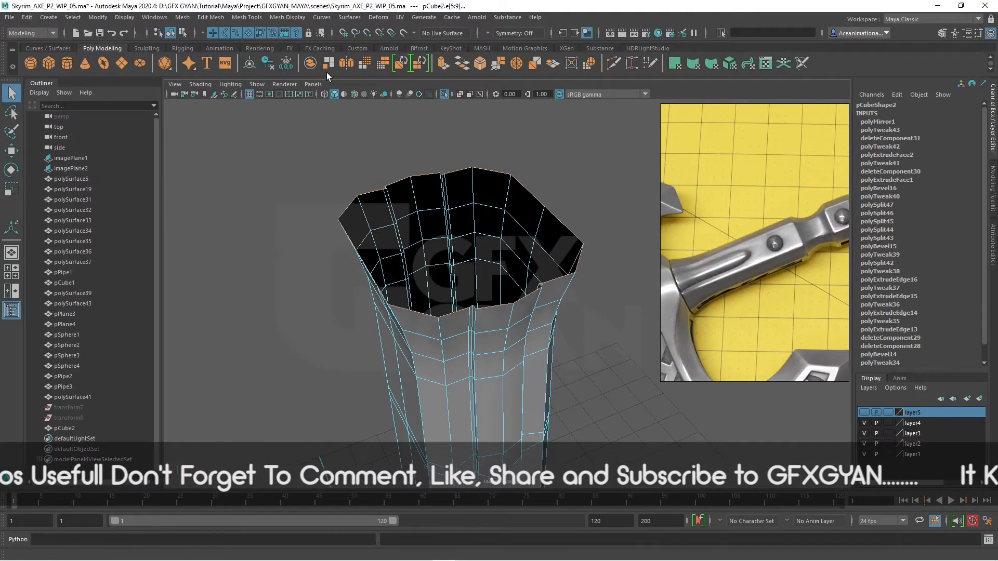
click(443, 63)
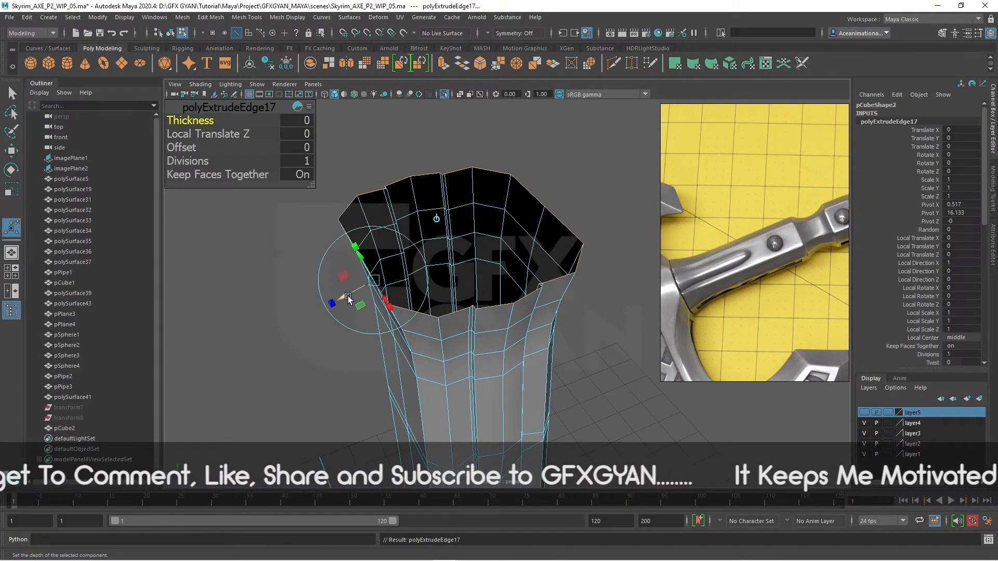
drag(348, 297, 365, 292)
alt+drag(528, 300, 519, 332)
scroll(519, 332, up, 3)
alt+middle_drag(519, 332, 497, 325)
scroll(477, 303, up, 3)
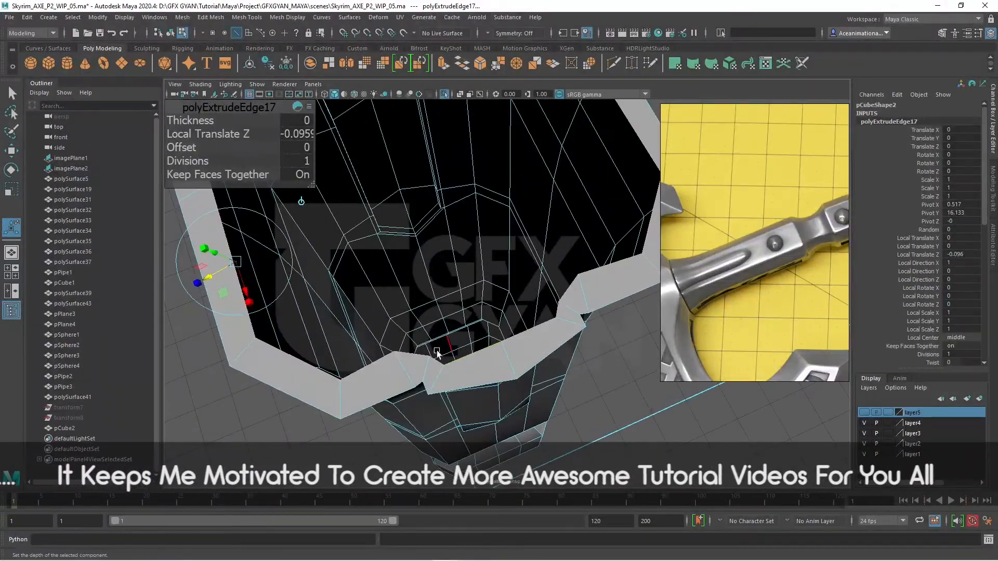
Step: Convert the inner rim edge loop of the handle's opening to vertices and average them with 10 iterations
right_click(432, 265)
click(397, 266)
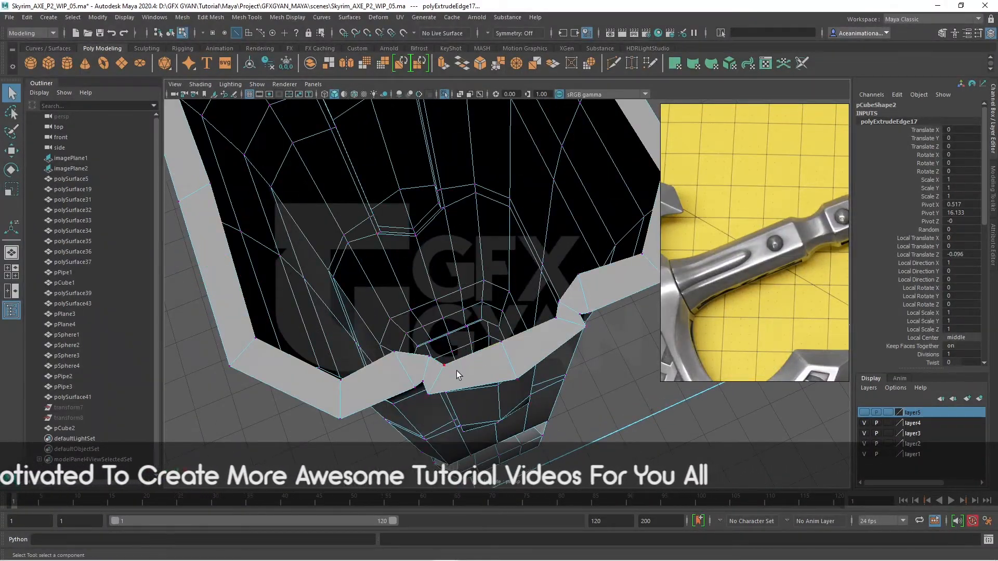
right_click(448, 243)
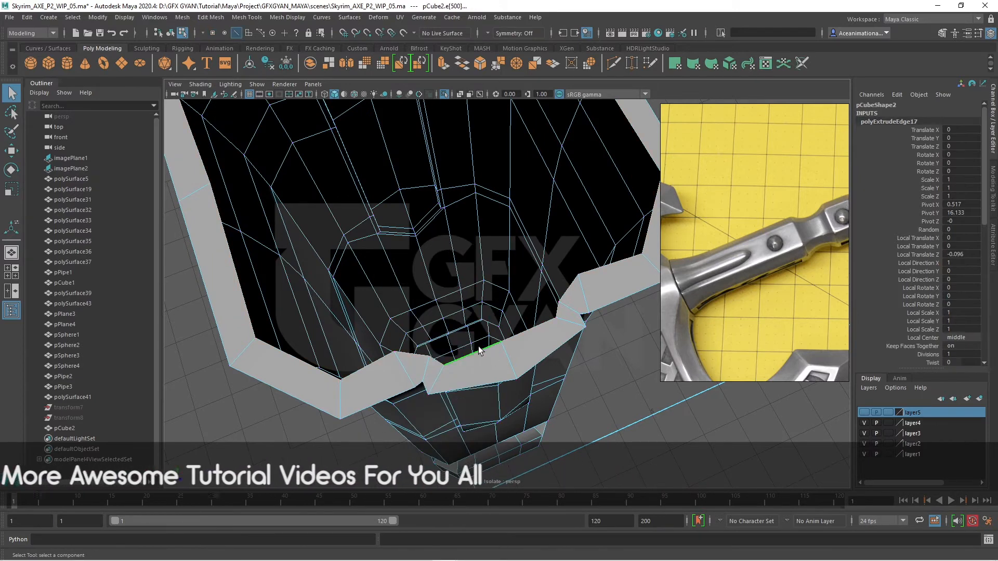
click(478, 351)
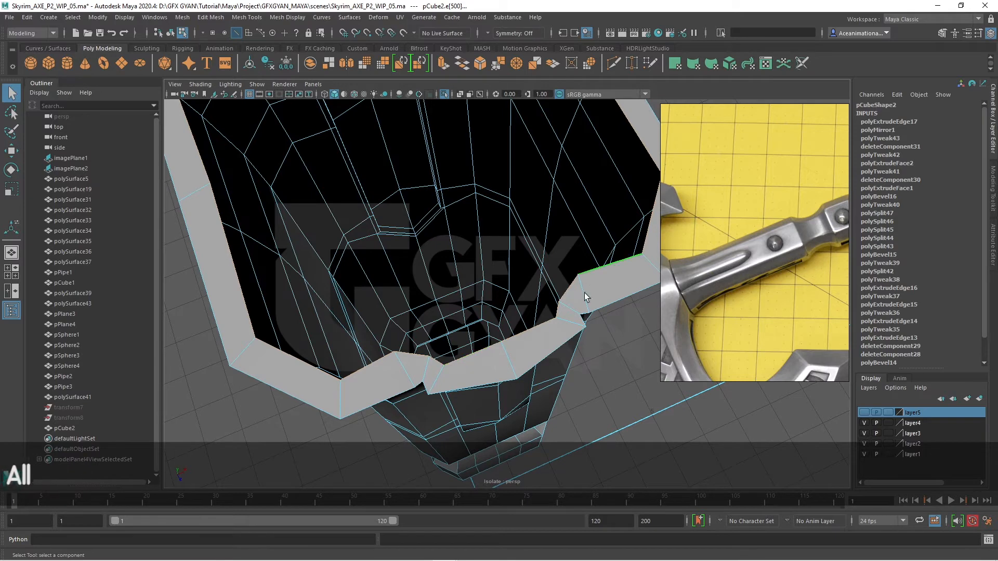
click(555, 326)
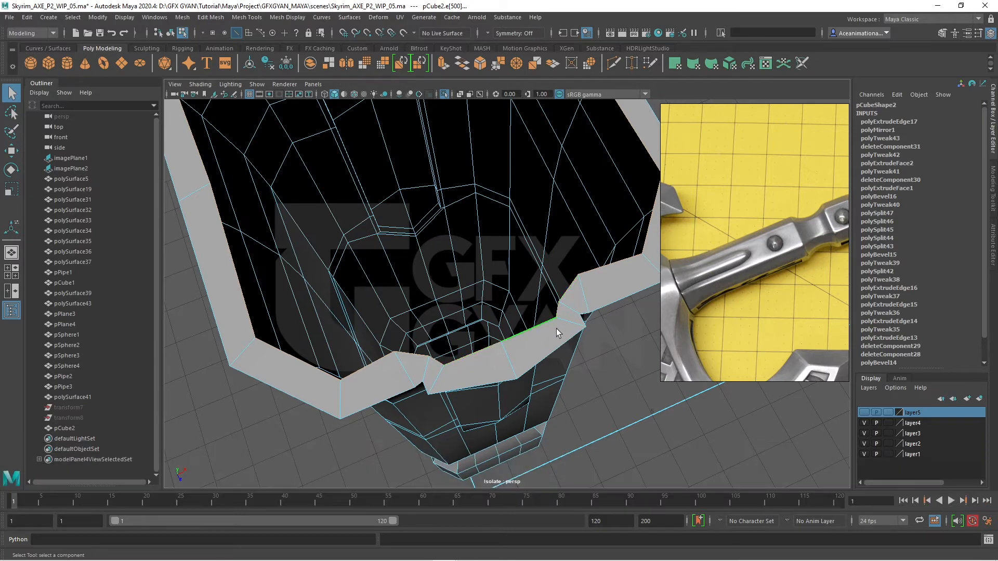
ctrl+right_click(556, 328)
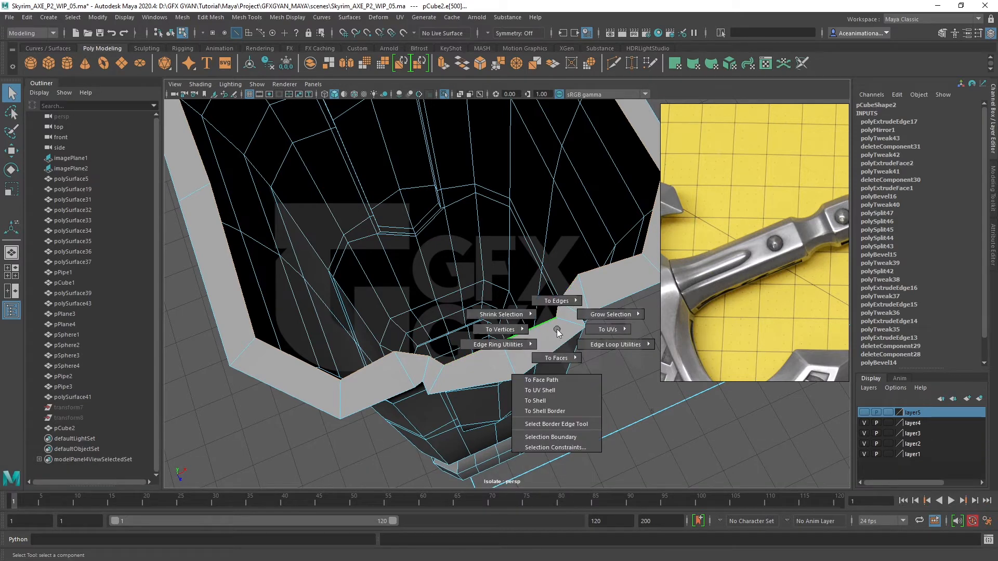
ctrl+right_drag(557, 332, 446, 332)
key(f)
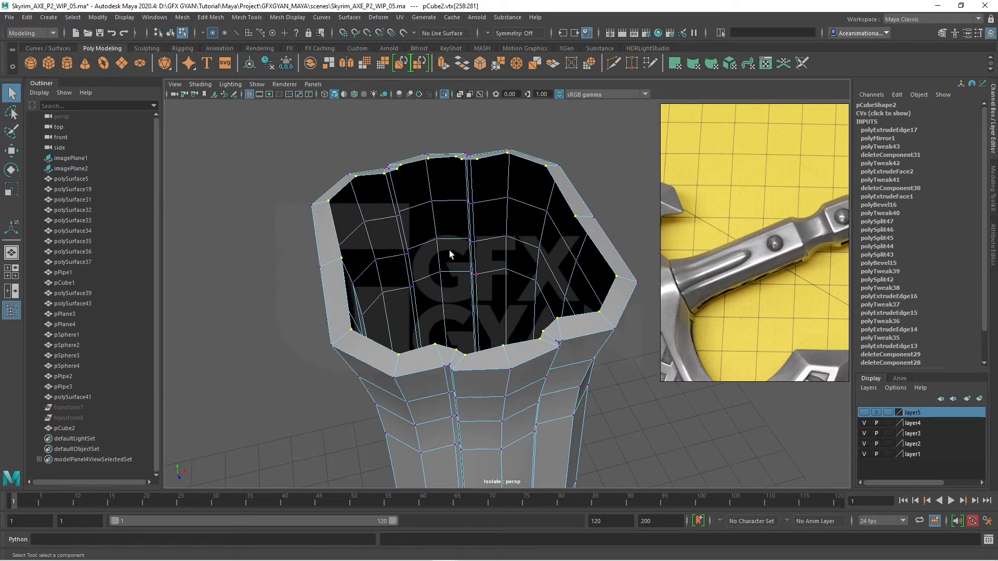
click(212, 17)
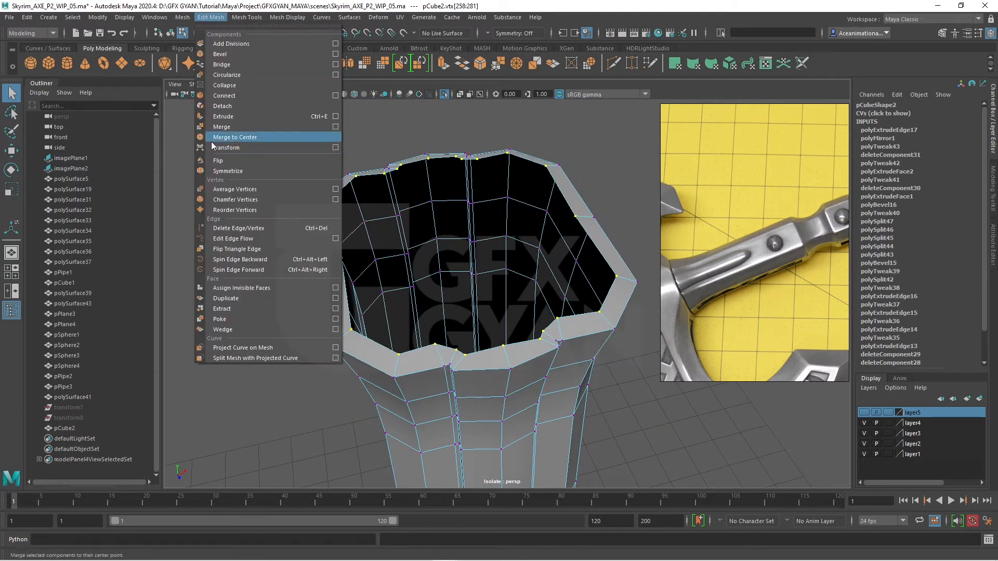
click(233, 191)
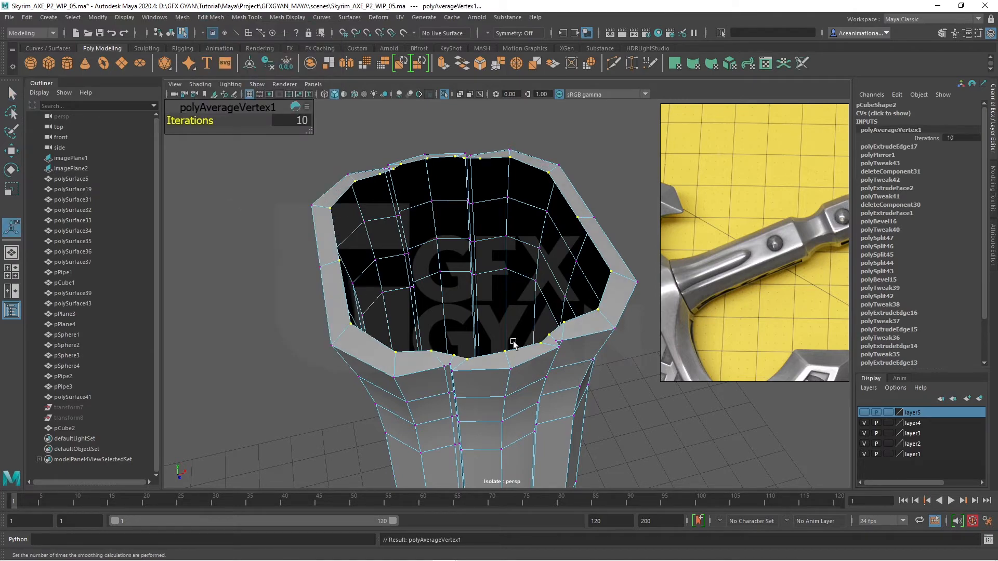
Step: Check the averaged rim in the smoothed display from several angles and return to the unsmoothed mesh
alt+drag(437, 179, 542, 328)
right_drag(555, 265, 594, 249)
scroll(560, 305, down, 5)
click(497, 256)
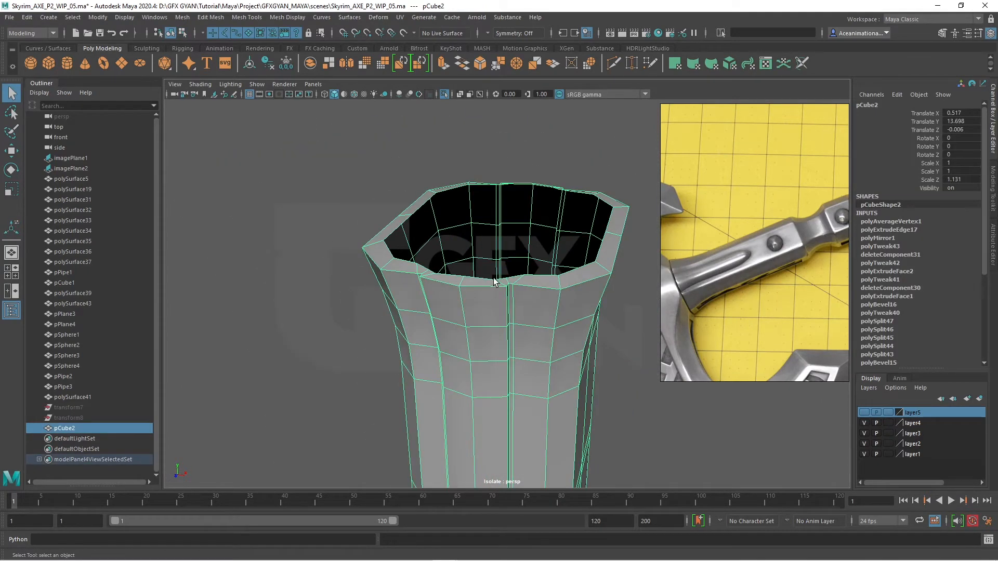
key(3)
click(344, 343)
scroll(406, 335, down, 3)
alt+drag(437, 333, 496, 325)
click(498, 302)
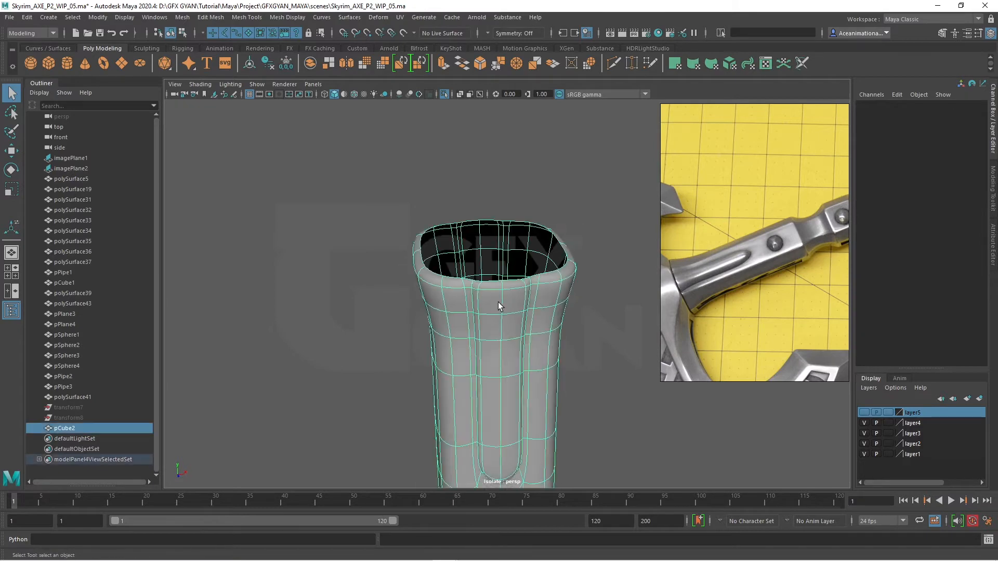
key(1)
Step: Try to bevel the outer edge loop of the handle's top rim with a fraction of 0.5 and 2 segments
scroll(507, 338, up, 5)
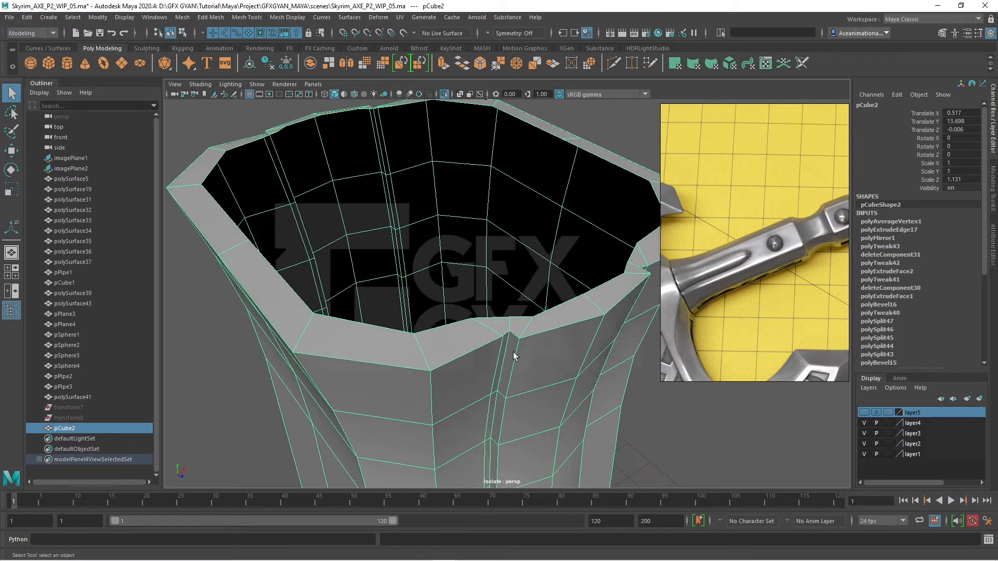
alt+drag(499, 368, 488, 267)
right_click(491, 228)
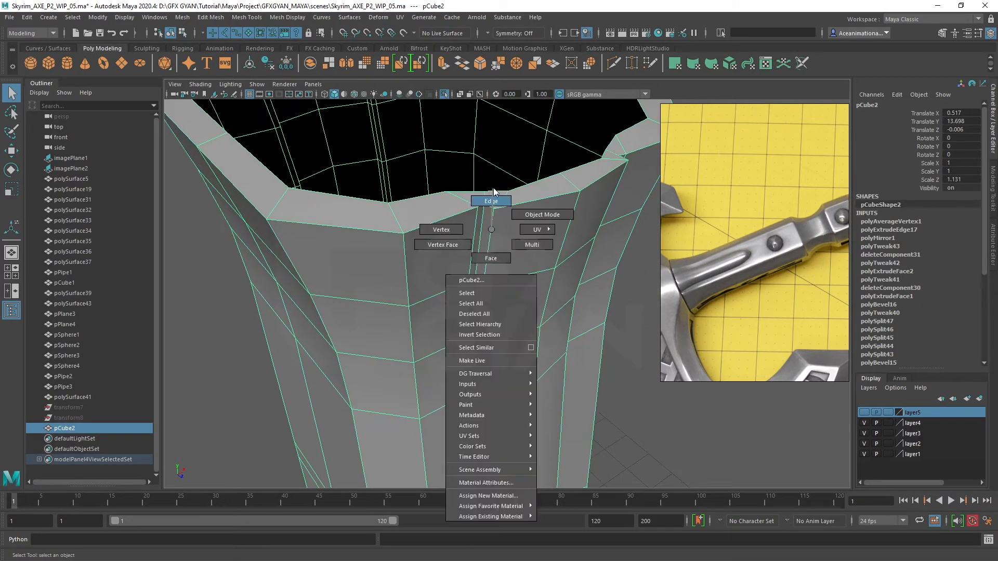
right_drag(494, 188, 491, 201)
double_click(440, 219)
scroll(389, 247, down, 5)
alt+drag(388, 247, 558, 229)
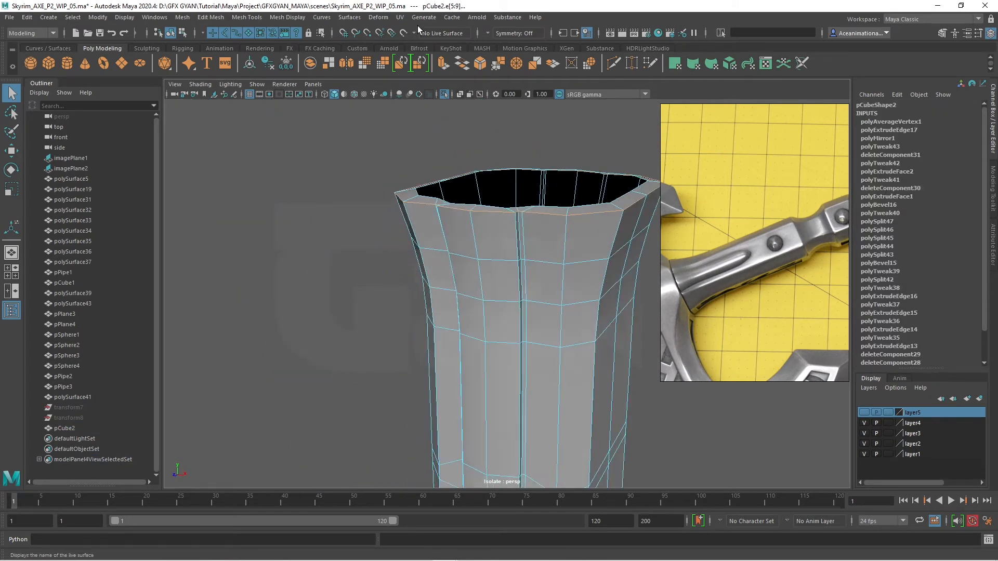
key(ctrl+b)
scroll(593, 265, up, 2)
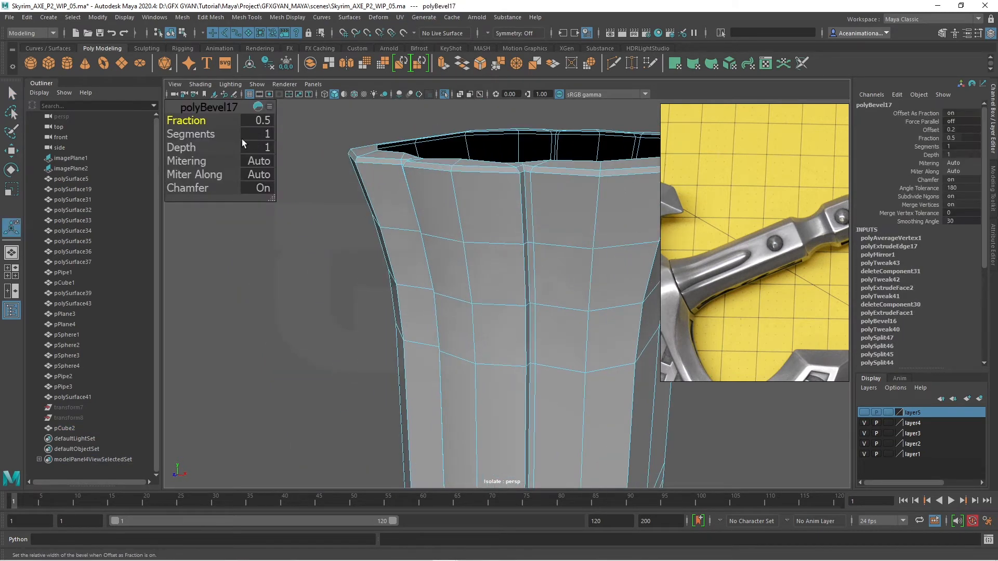
right_drag(417, 179, 458, 166)
key(q)
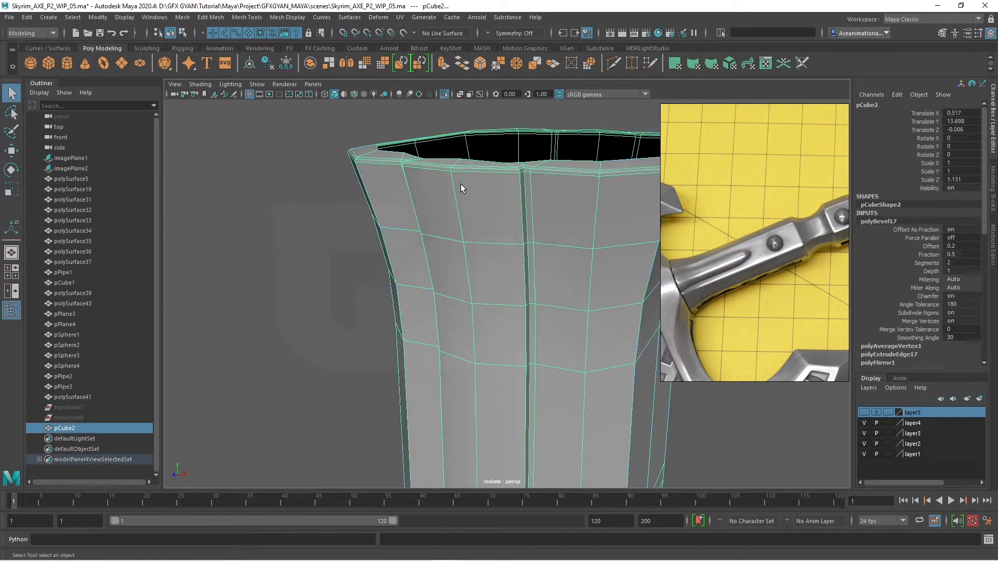
Step: Inspect the rim and raised panel along the whole handle in the smoothed display and switch smoothing off
key(3)
click(330, 218)
scroll(345, 310, down, 3)
alt+drag(345, 310, 437, 301)
alt+middle_drag(436, 300, 433, 187)
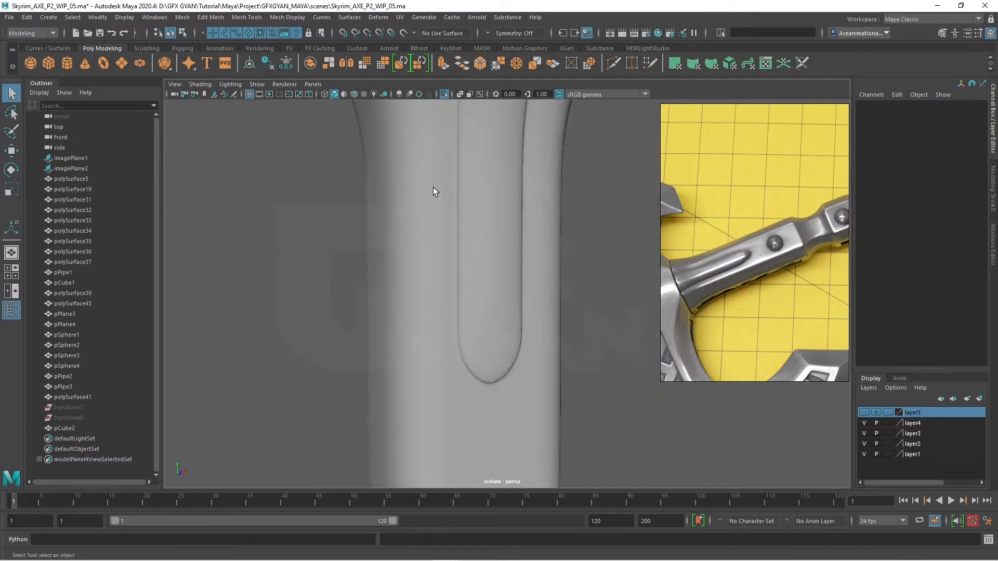
scroll(432, 187, down, 3)
alt+drag(514, 311, 488, 323)
scroll(520, 333, down, 3)
alt+middle_drag(555, 352, 549, 279)
alt+drag(549, 280, 528, 296)
click(516, 298)
key(1)
Step: Undo the bevel on the outer rim edge loop and clear the selection
key(ctrl+z)
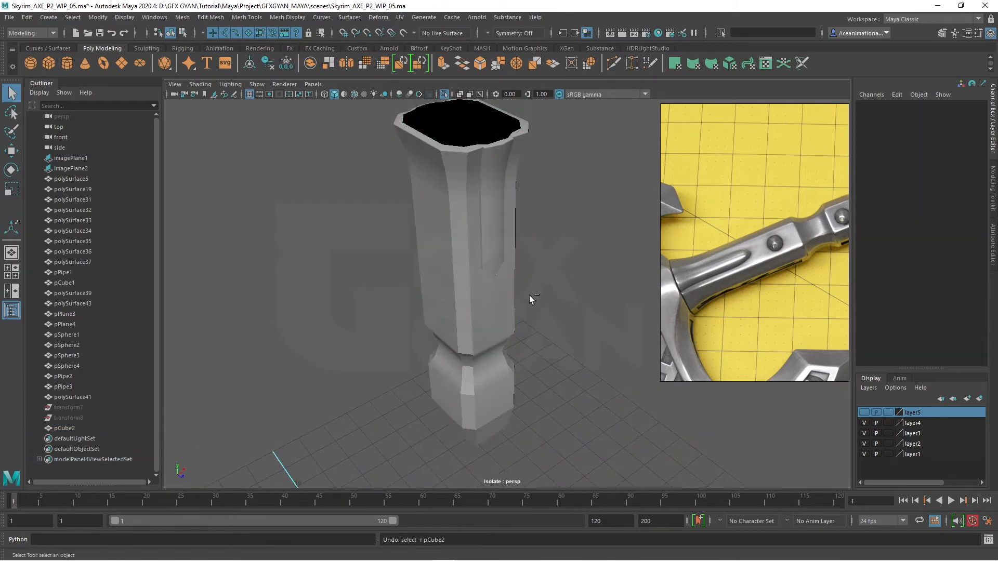
key(ctrl+z)
key(ctrl+z)
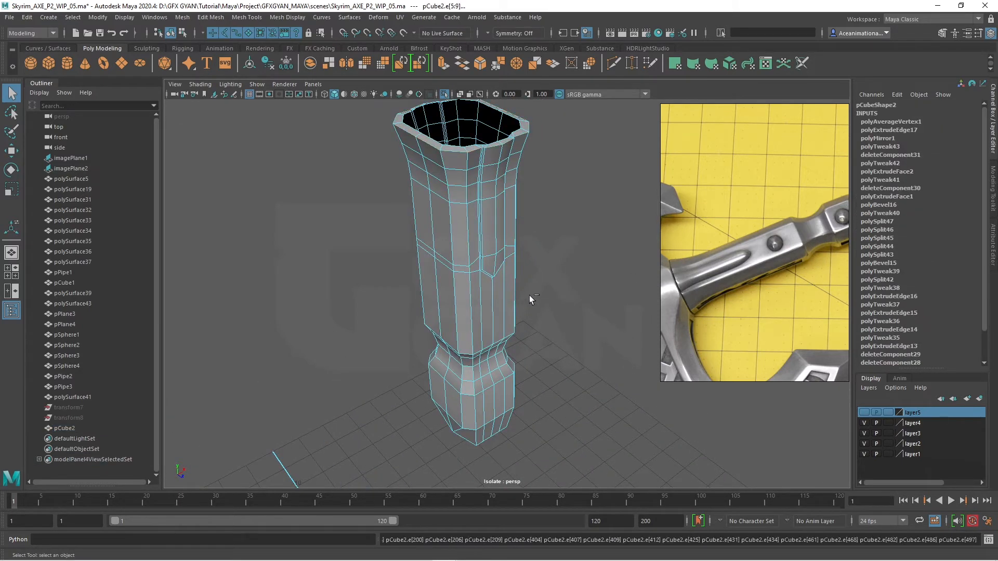
click(529, 295)
Step: Examine the handle's lower section and the axe reference photos for the shape of the engraved recess on the handle's narrow side
alt+drag(501, 319, 416, 265)
alt+right_drag(416, 265, 474, 330)
alt+drag(474, 330, 481, 309)
alt+middle_drag(481, 308, 470, 267)
alt+drag(470, 268, 515, 290)
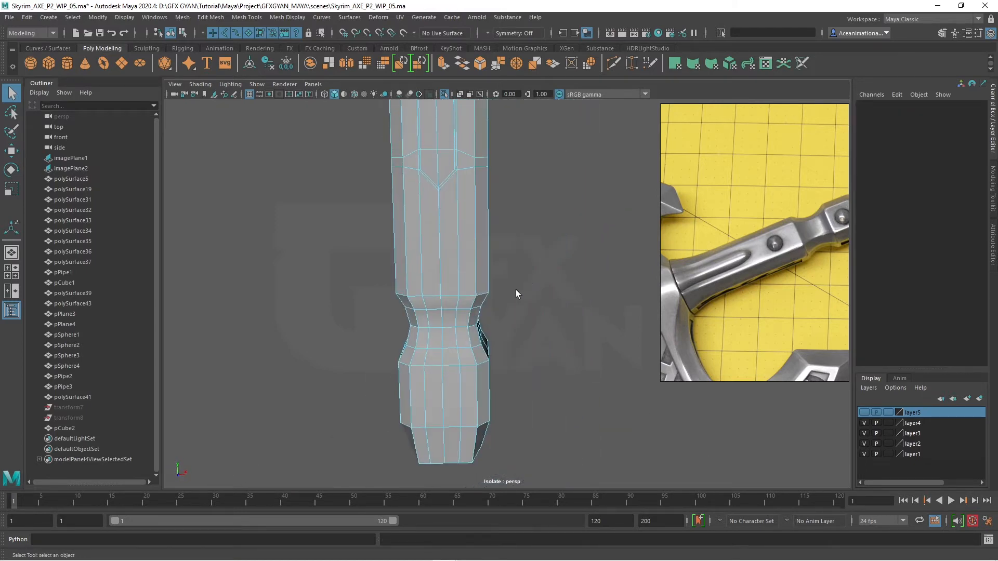
alt+middle_drag(515, 290, 531, 224)
scroll(755, 286, down, 3)
scroll(769, 306, down, 6)
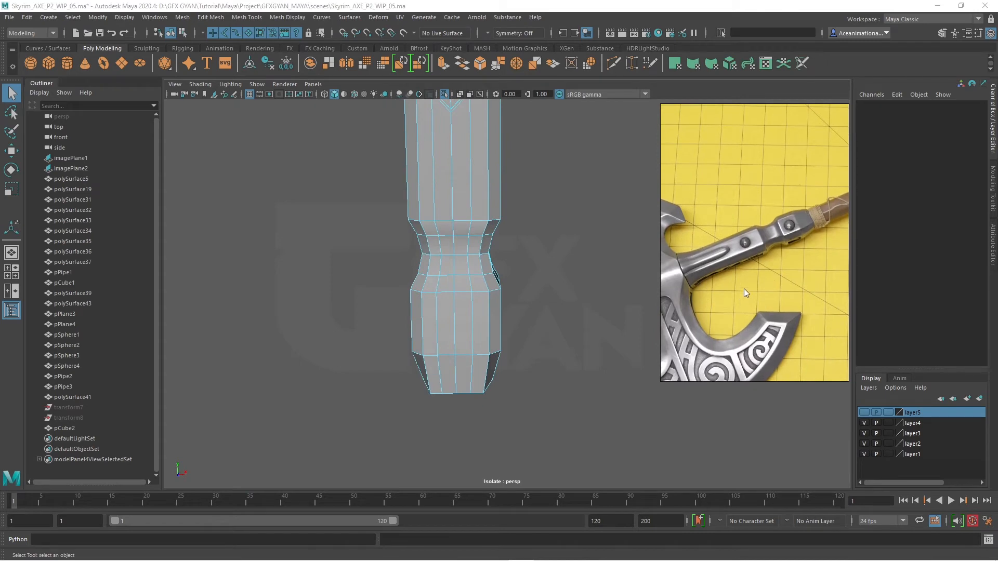
scroll(765, 310, up, 8)
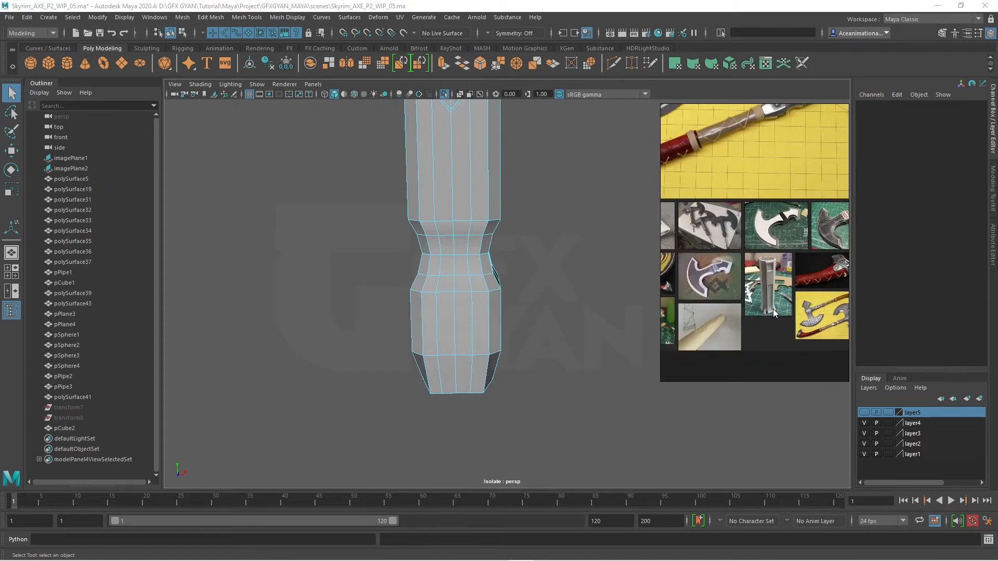
scroll(770, 321, down, 3)
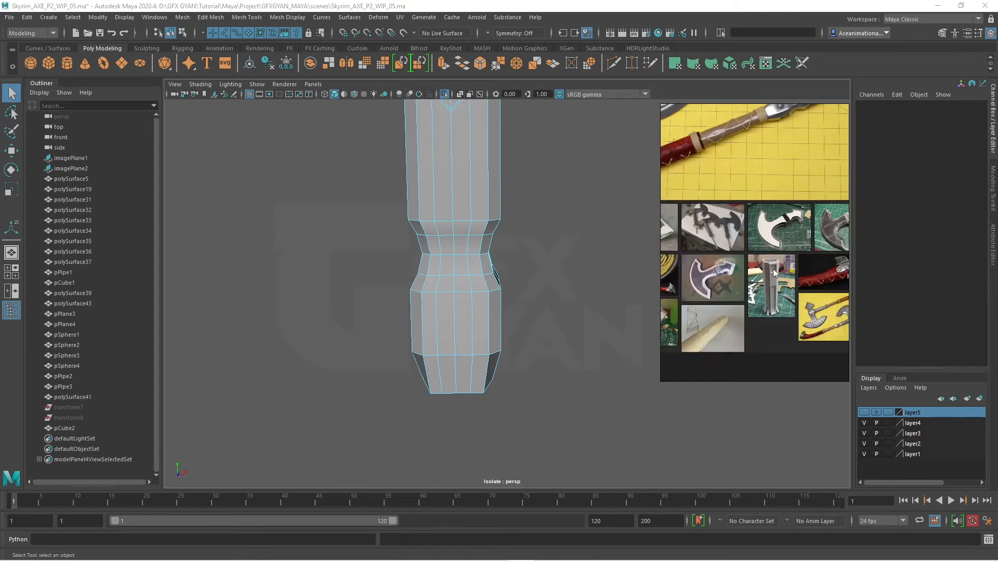
scroll(804, 309, up, 7)
scroll(728, 245, up, 4)
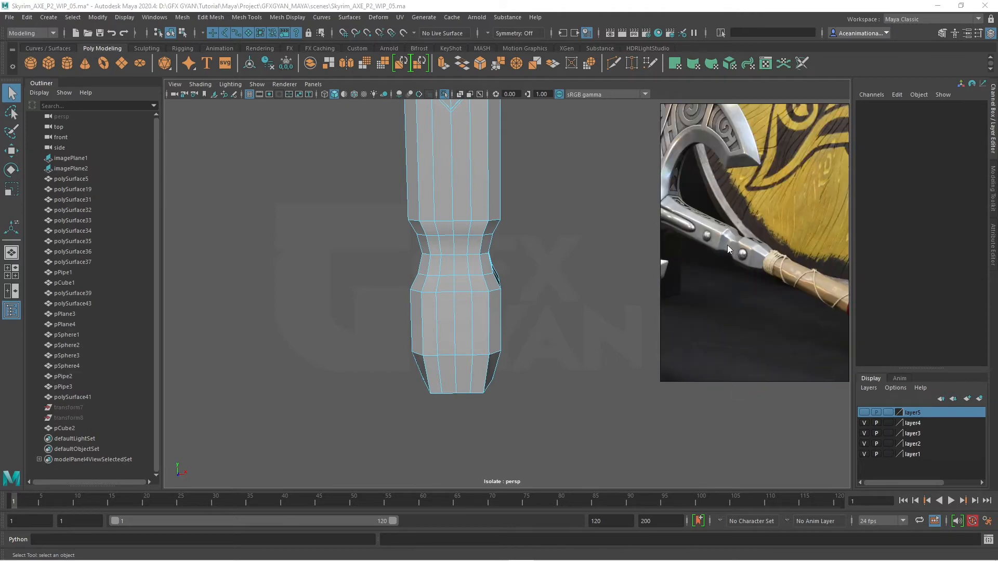
scroll(707, 228, down, 2)
middle_drag(707, 229, 739, 415)
scroll(775, 276, up, 2)
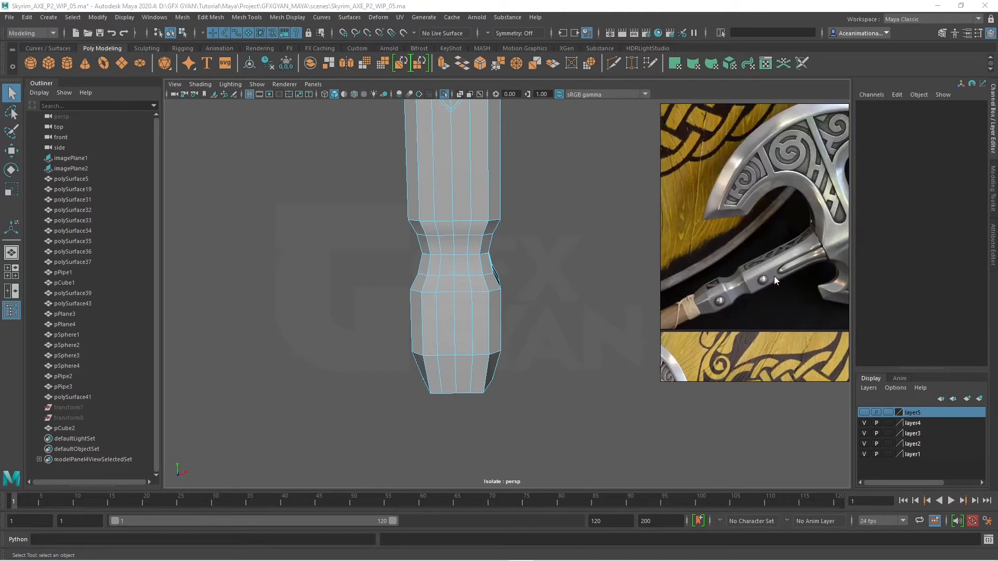
scroll(815, 219, up, 3)
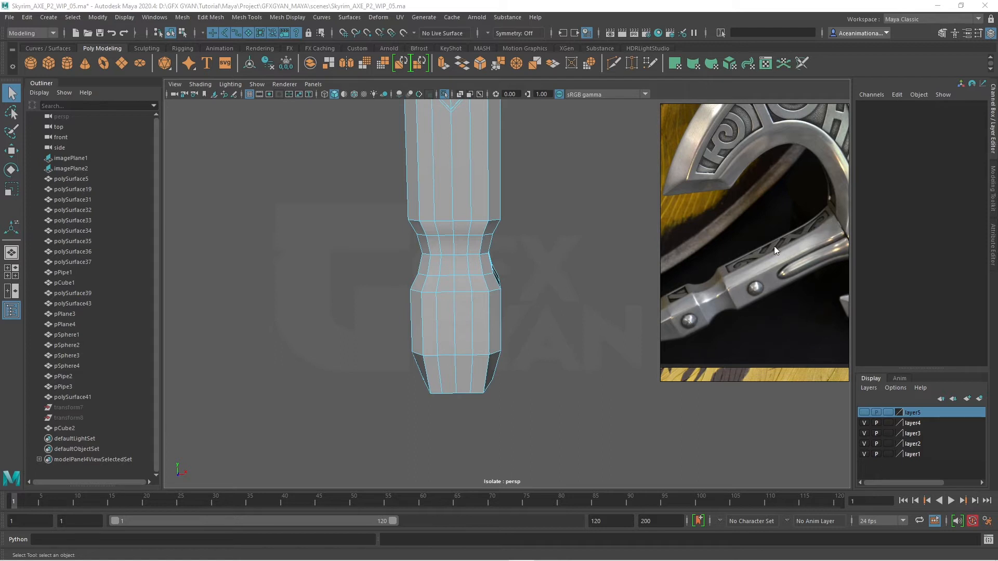
scroll(557, 256, down, 3)
Step: In the side view, select the two central face columns between rim and neck on both narrow sides of the handle
alt+drag(557, 256, 483, 211)
alt+middle_drag(484, 210, 484, 269)
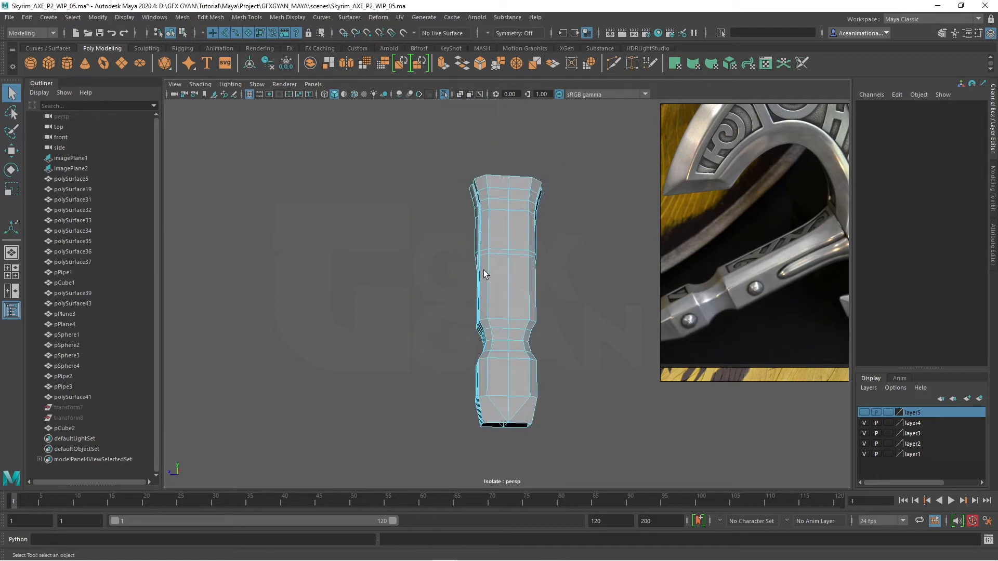
alt+drag(484, 269, 494, 263)
click(497, 257)
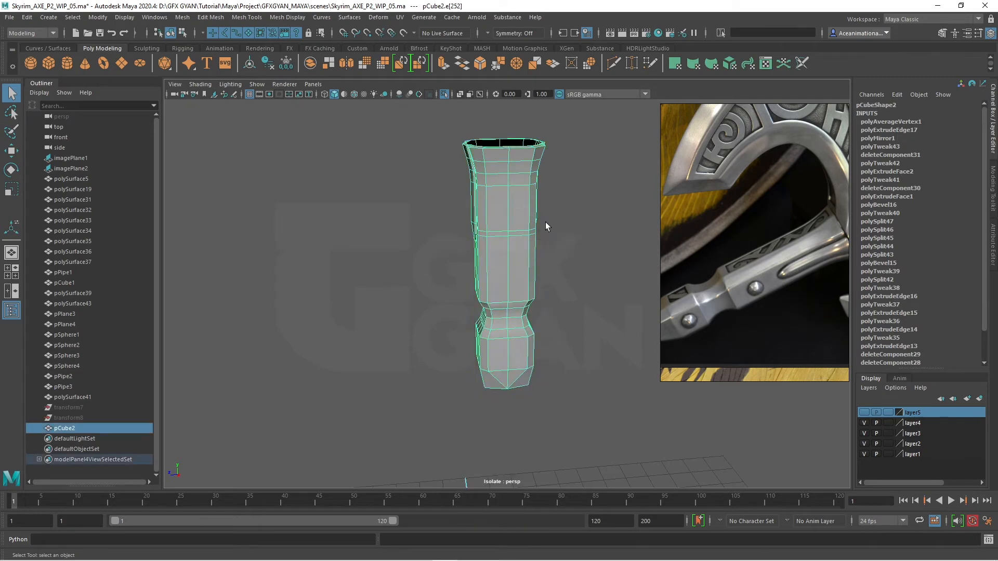
key(space)
key(space)
scroll(519, 364, down, 4)
alt+middle_drag(519, 343, 519, 432)
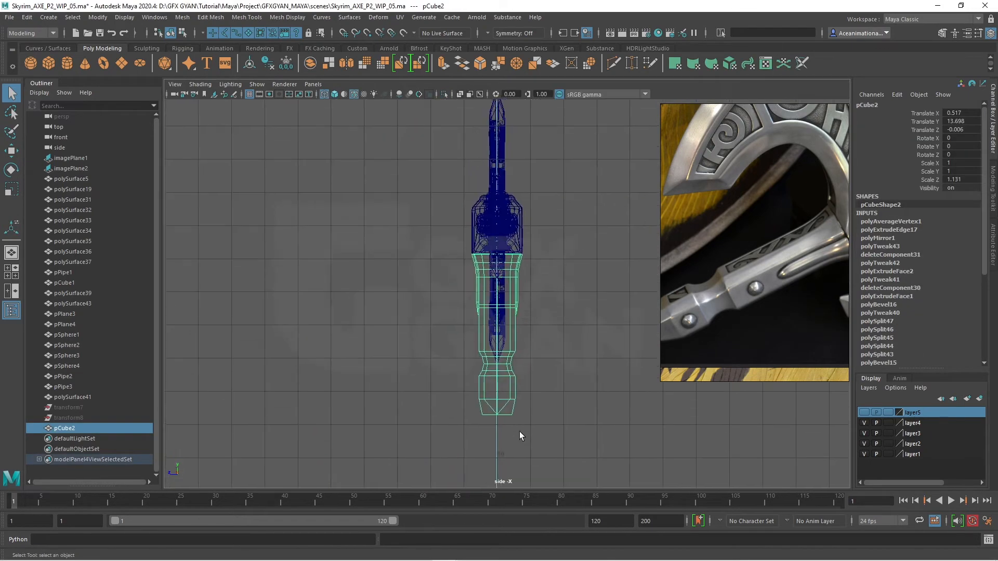
scroll(513, 314, up, 3)
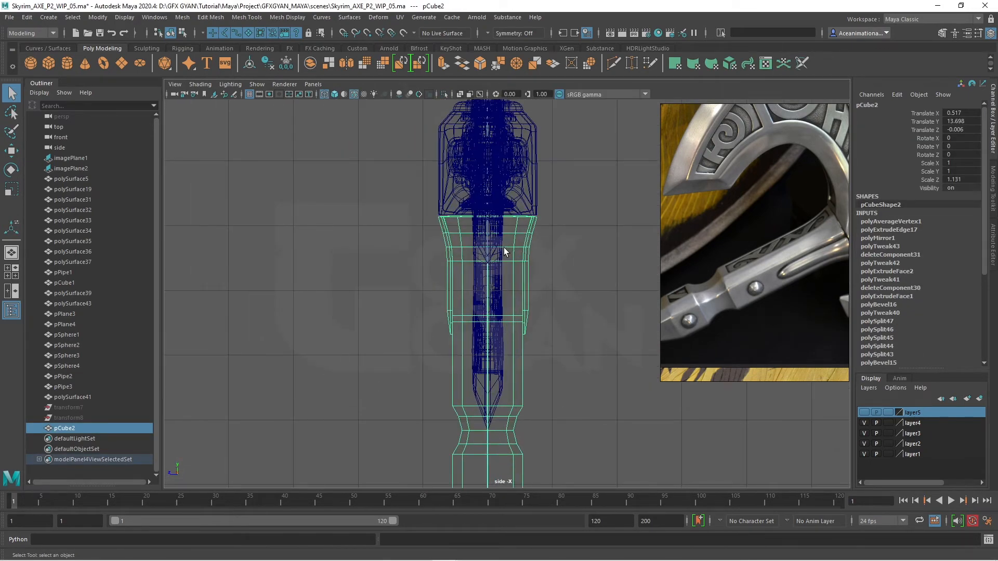
right_drag(504, 248, 474, 235)
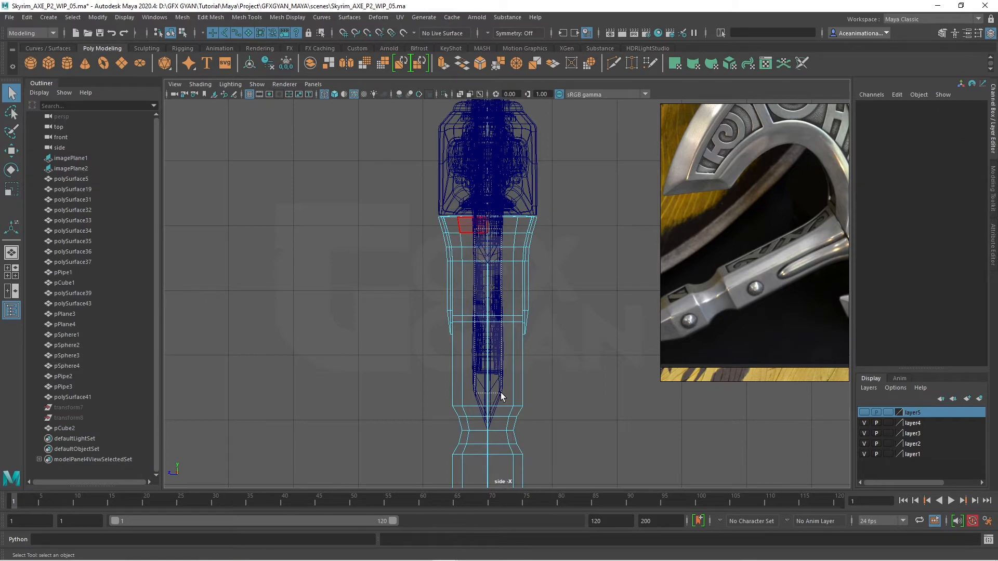
drag(501, 394, 501, 391)
key(space)
key(space)
scroll(503, 323, down, 3)
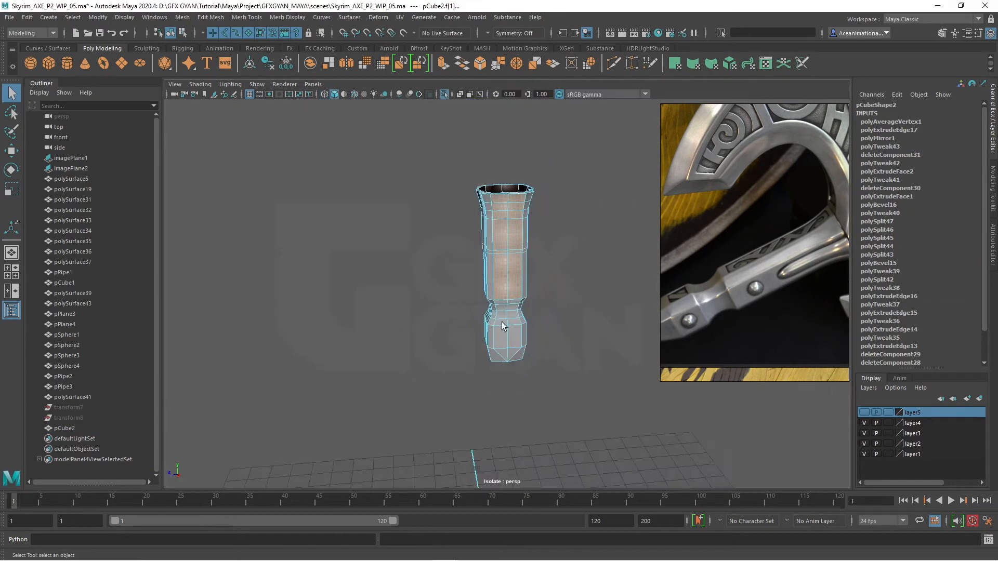
Step: Extrude the selected side faces of the handle with an offset of 0.09 to inset them
alt+drag(503, 323, 454, 260)
scroll(454, 260, up, 5)
scroll(504, 305, up, 2)
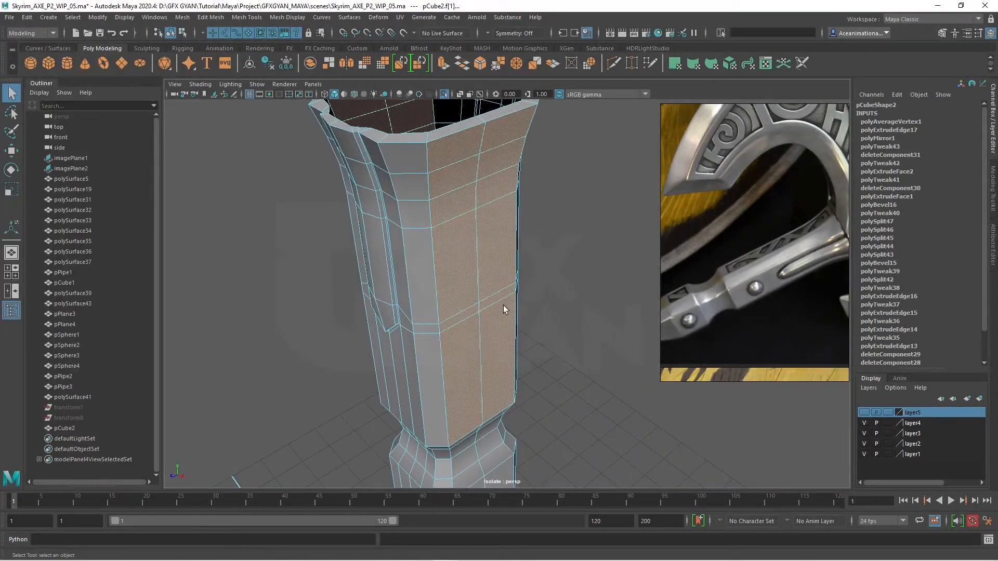
alt+drag(503, 304, 511, 315)
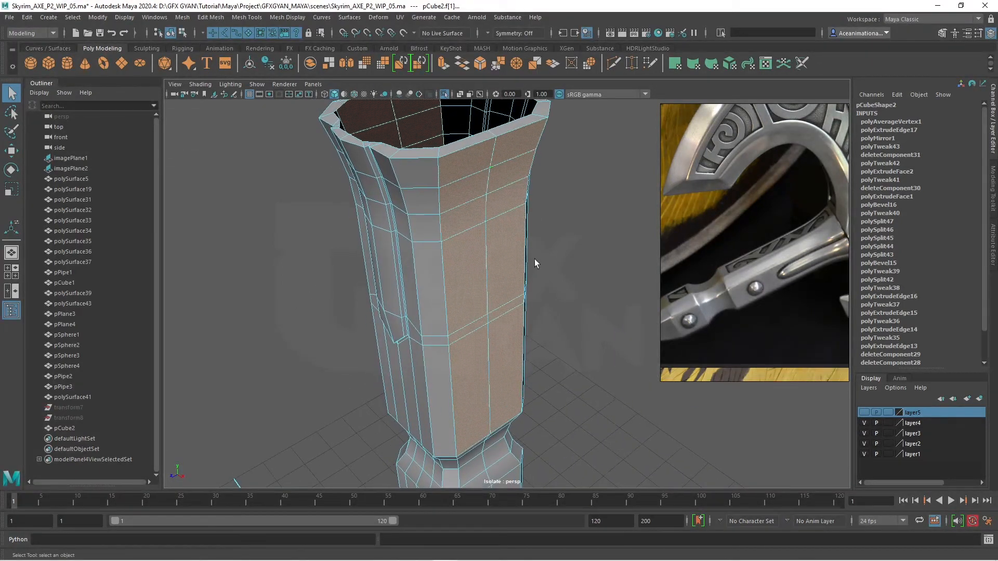
click(442, 63)
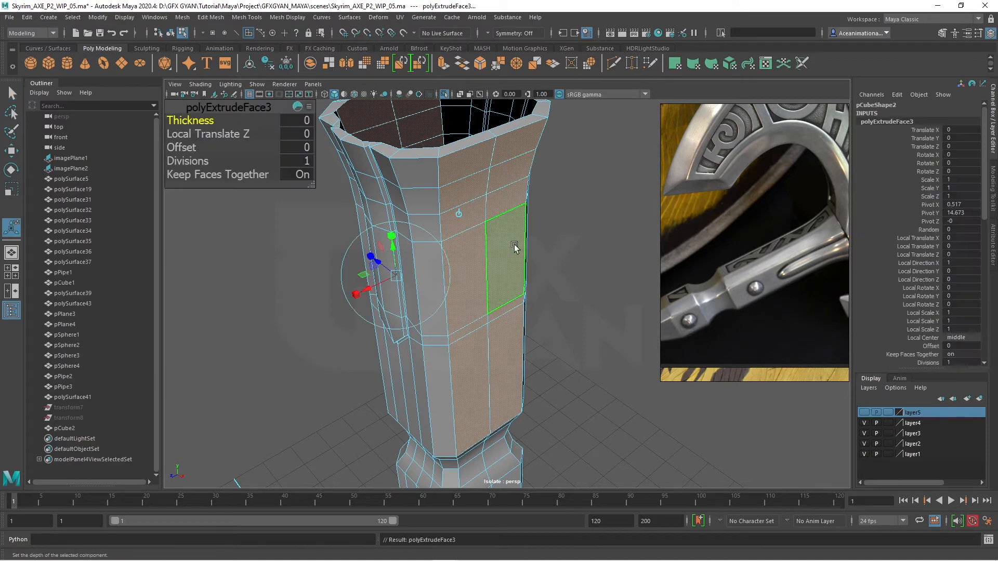
drag(183, 148, 183, 148)
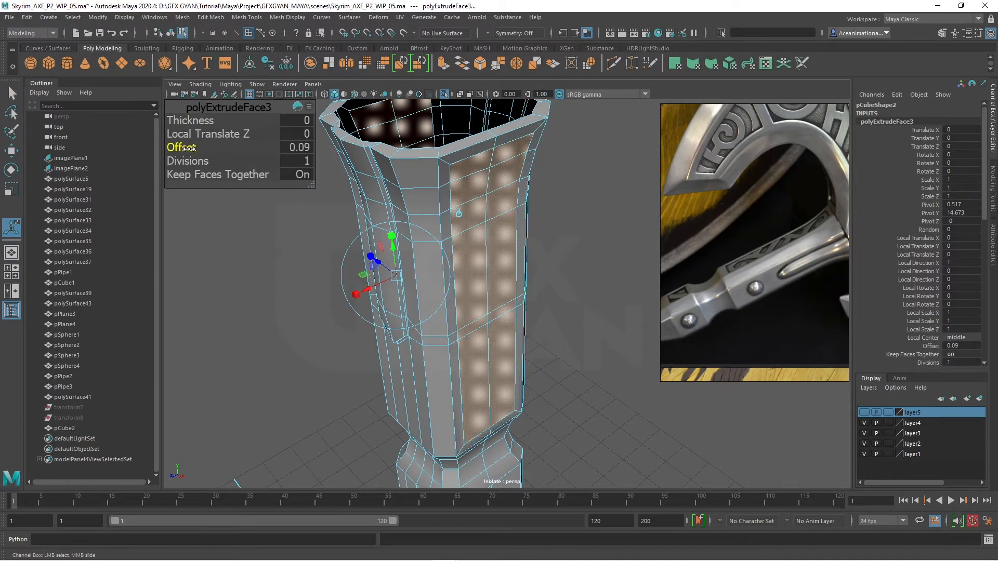
Step: Return the handle to object mode and isolate it in the side view
alt+drag(514, 304, 507, 336)
key(w)
right_drag(486, 181, 540, 165)
click(553, 289)
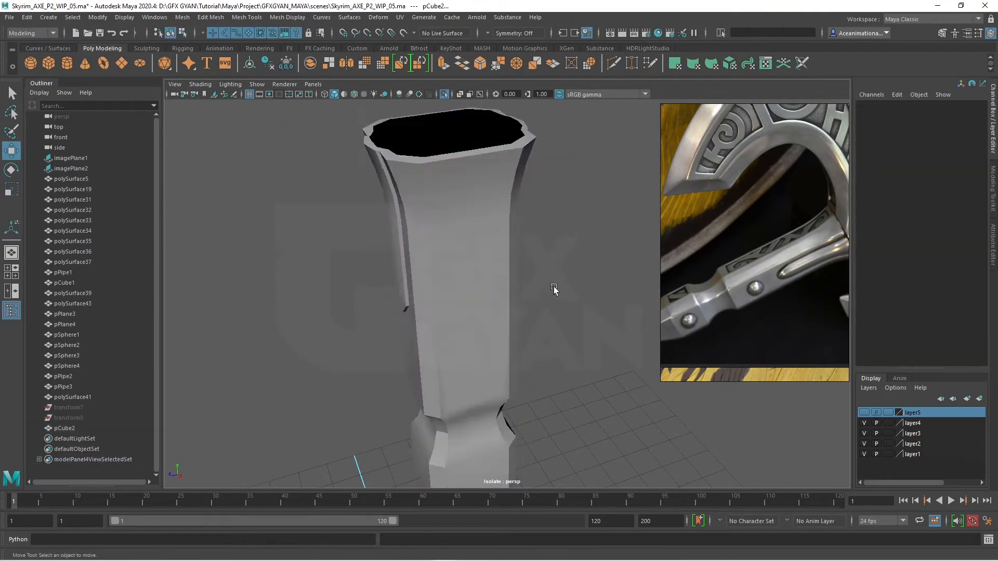
alt+drag(554, 289, 465, 216)
click(466, 216)
key(space)
key(space)
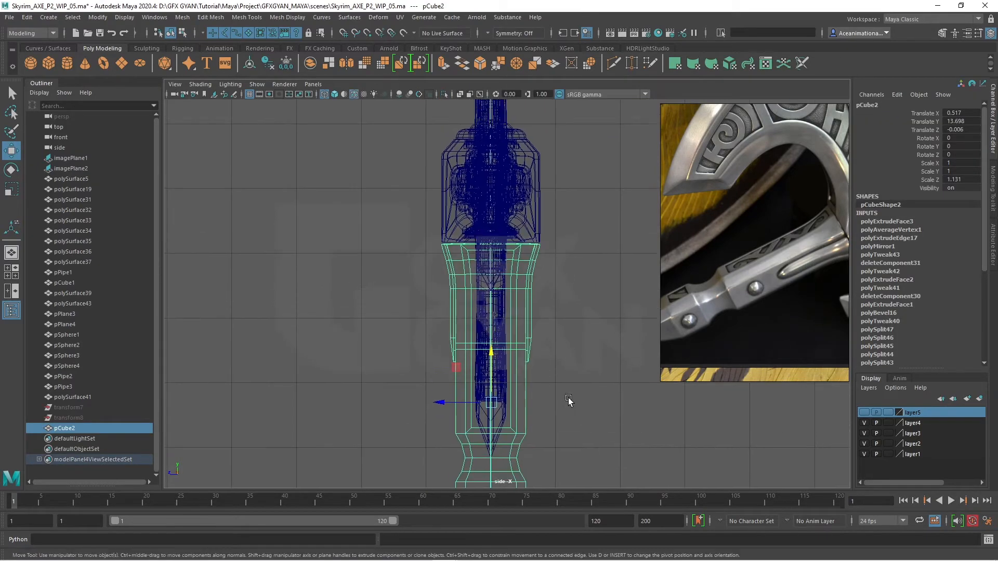
scroll(556, 382, up, 3)
key(ctrl+1)
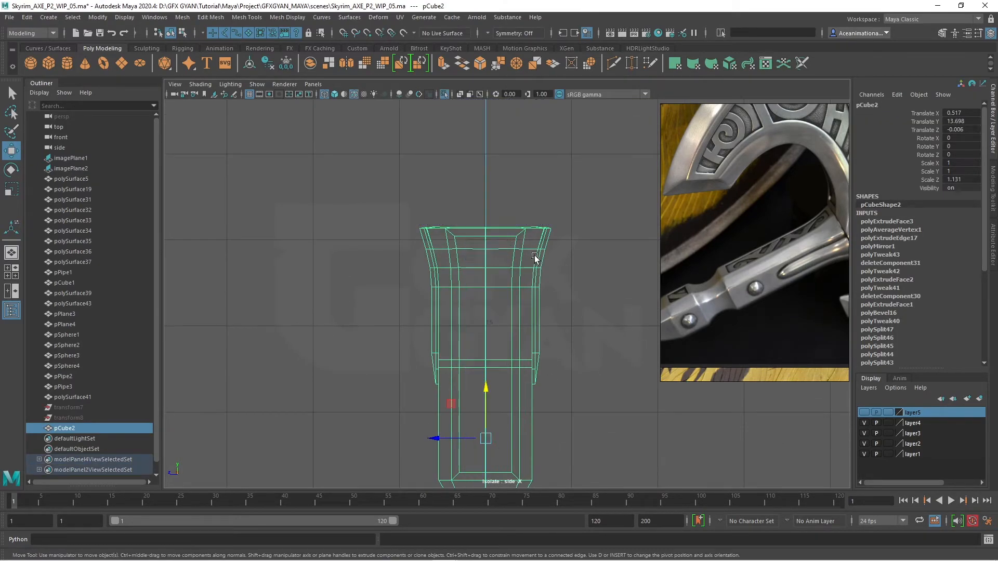
Step: Select one column of vertices along the inset panel's long edge and scale it flat into a straight vertical line
scroll(551, 271, up, 3)
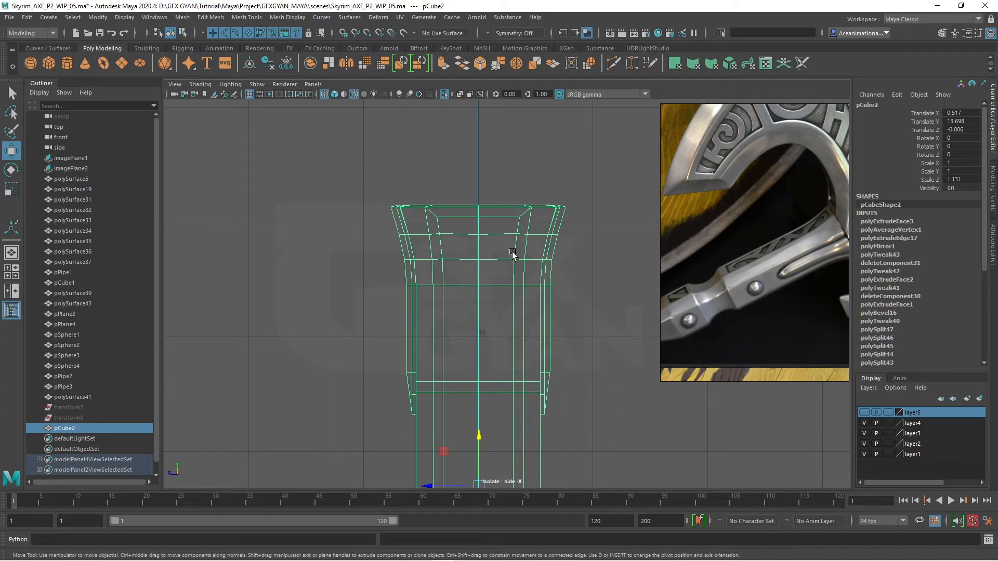
alt+middle_drag(543, 362, 539, 255)
alt+middle_drag(515, 221, 519, 279)
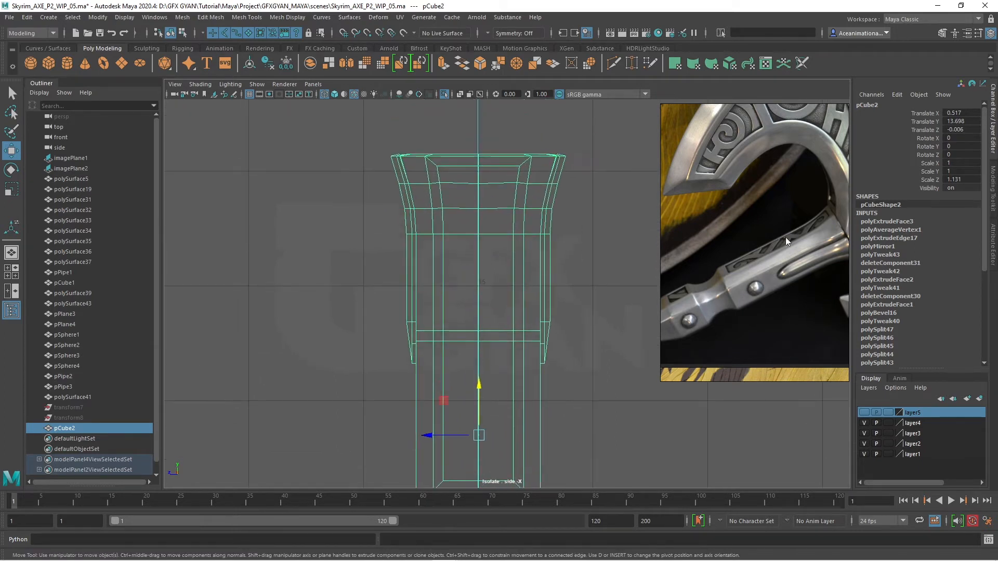
right_drag(518, 185, 478, 178)
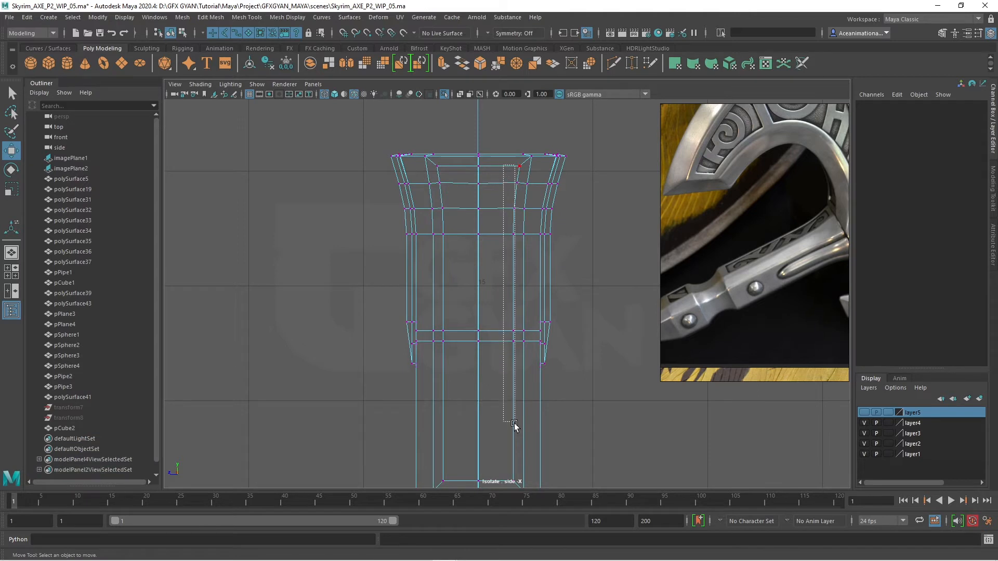
drag(524, 452, 524, 450)
alt+middle_drag(524, 450, 545, 460)
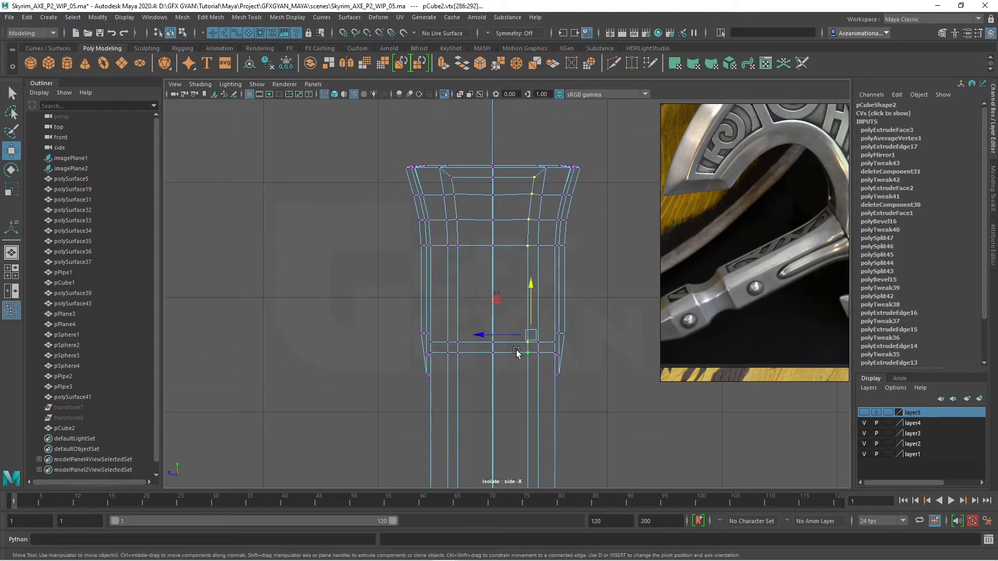
key(r)
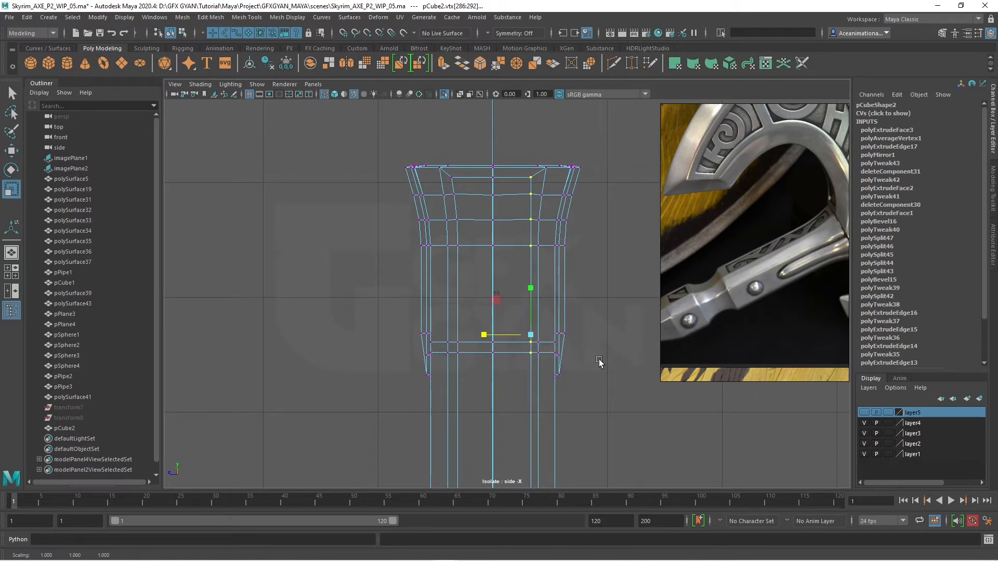
key(w)
alt+middle_drag(569, 390, 584, 341)
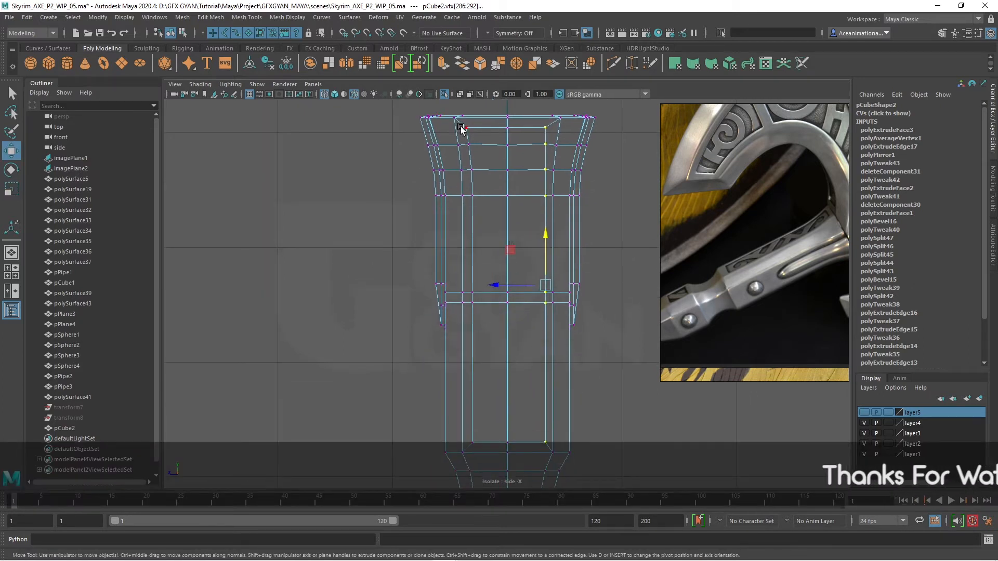
Step: Flatten the vertex column on the inset panel's opposite long edge into a straight vertical line and leave component mode
drag(462, 127, 488, 446)
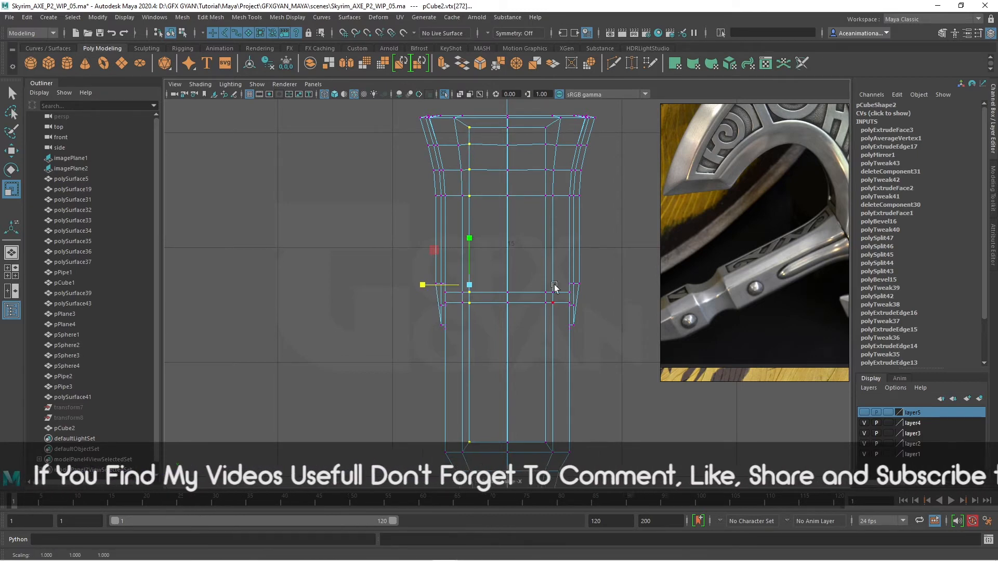
key(F8)
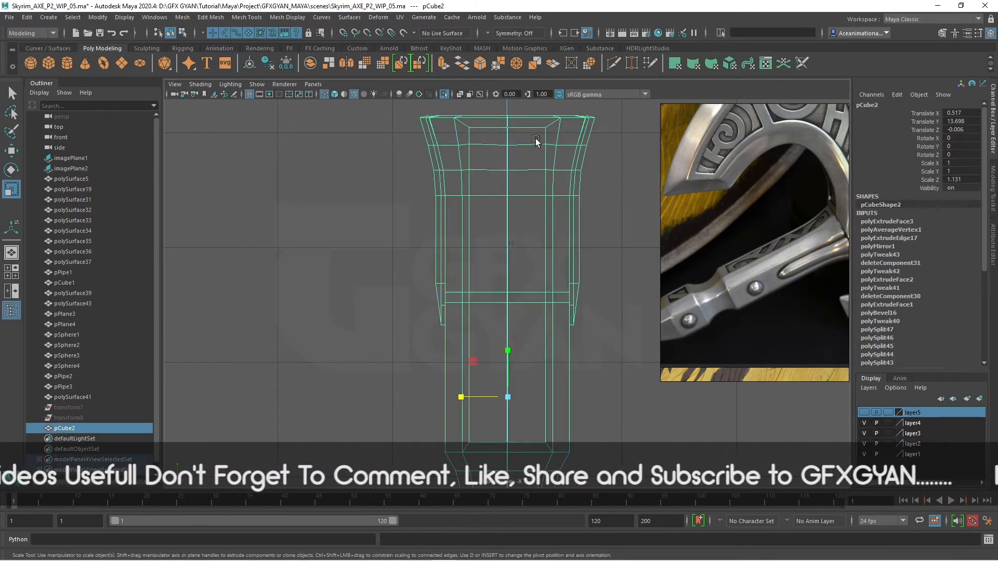
key(space)
key(space)
alt+drag(550, 225, 528, 301)
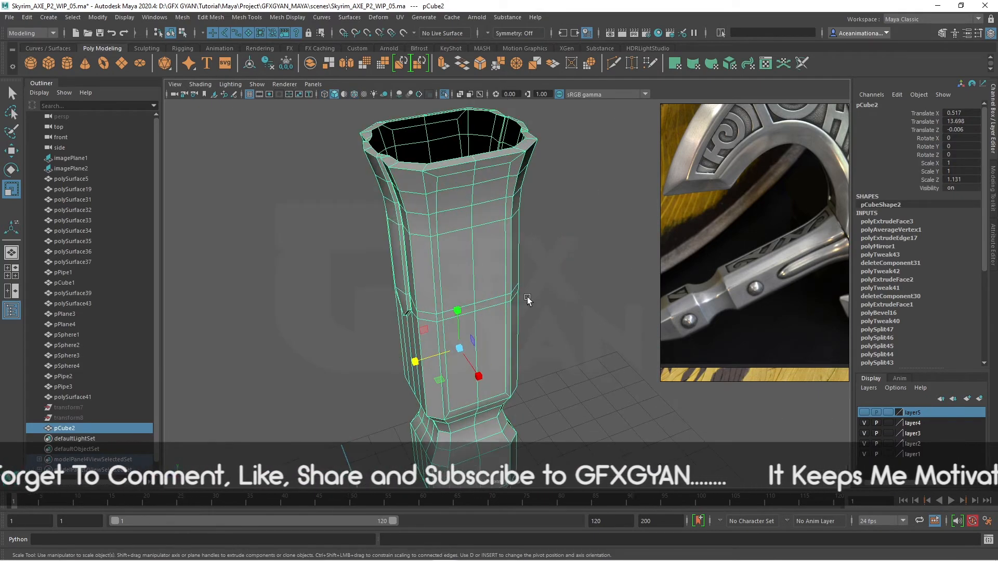
Step: Extrude the inset panel faces on both narrow sides inward with a local Z translation of about -0.03 and deselect the handle
right_drag(490, 183, 481, 213)
alt+drag(482, 213, 550, 236)
alt+right_drag(551, 236, 549, 282)
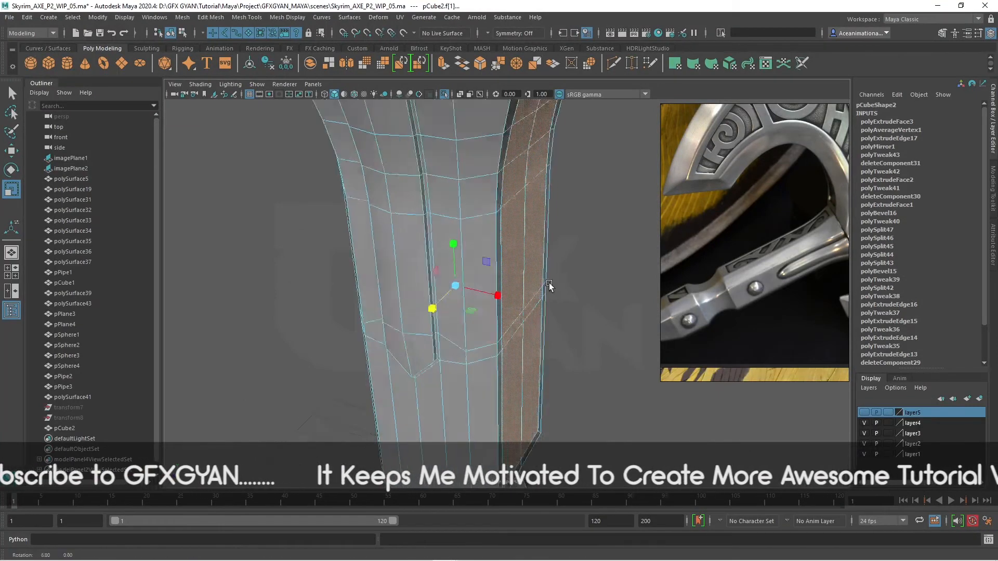
alt+drag(549, 283, 476, 115)
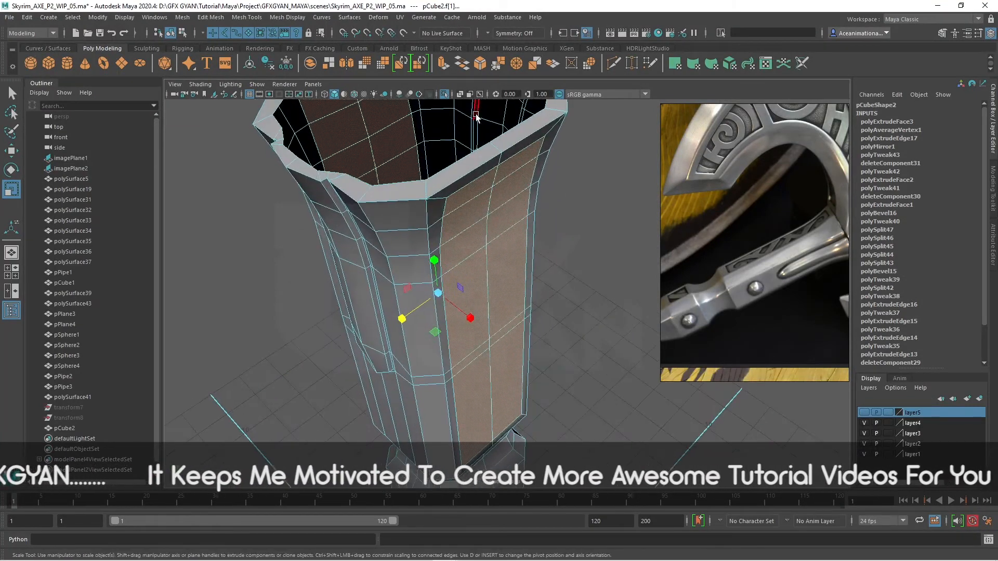
click(442, 65)
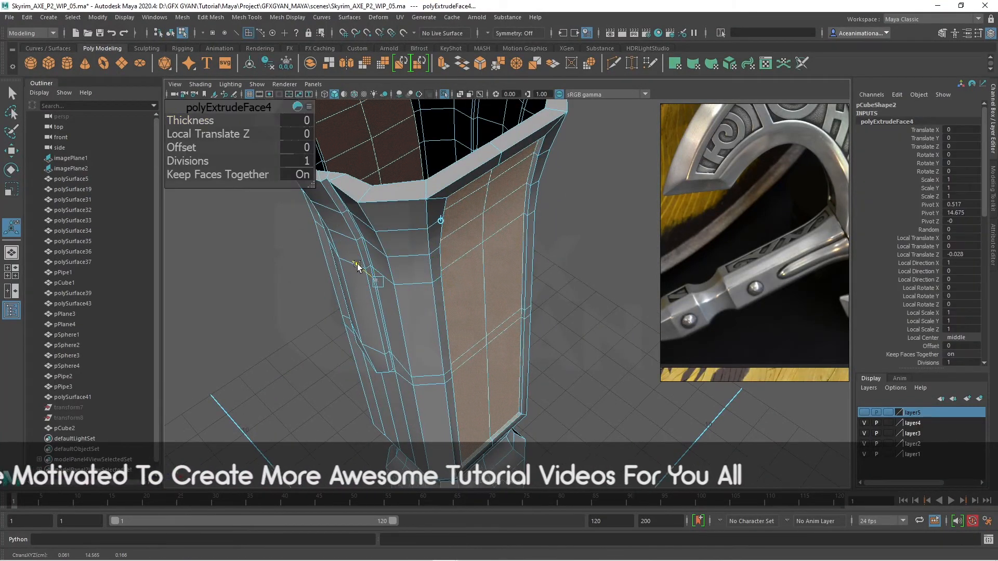
drag(357, 263, 361, 267)
right_drag(507, 222, 526, 207)
scroll(535, 356, down, 4)
mouse_move(535, 356)
alt+mouse_down()
mouse_move(428, 261)
mouse_move(482, 309)
mouse_move(515, 311)
mouse_move(548, 346)
alt+mouse_up()
click(570, 314)
Step: Examine the handle's neck and open lower end for distorted faces along the mirror centre line
click(503, 384)
scroll(504, 383, up, 3)
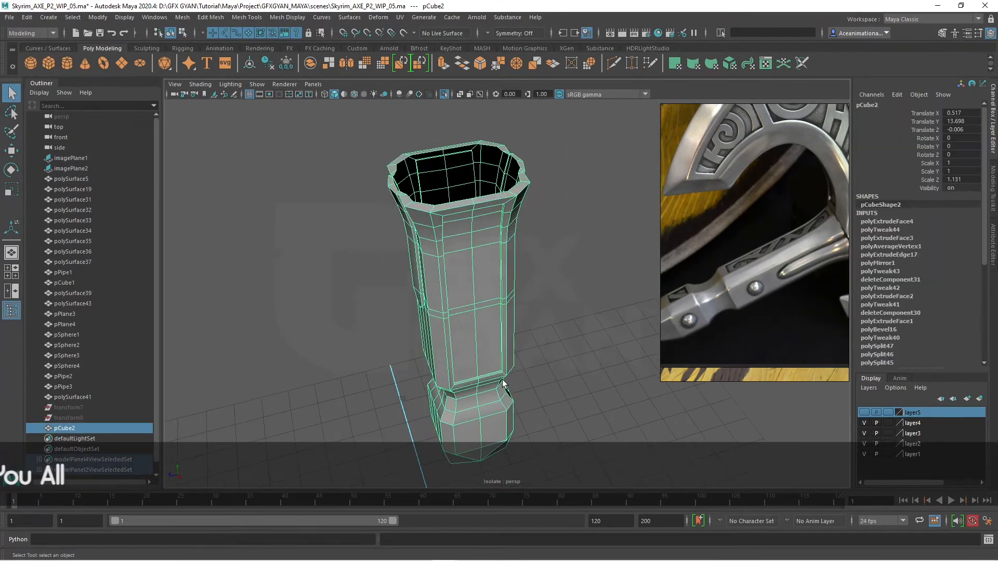
alt+middle_drag(504, 384, 516, 313)
scroll(517, 313, up, 3)
alt+drag(517, 313, 478, 332)
alt+middle_drag(479, 333, 498, 302)
scroll(498, 301, up, 2)
alt+drag(498, 302, 530, 276)
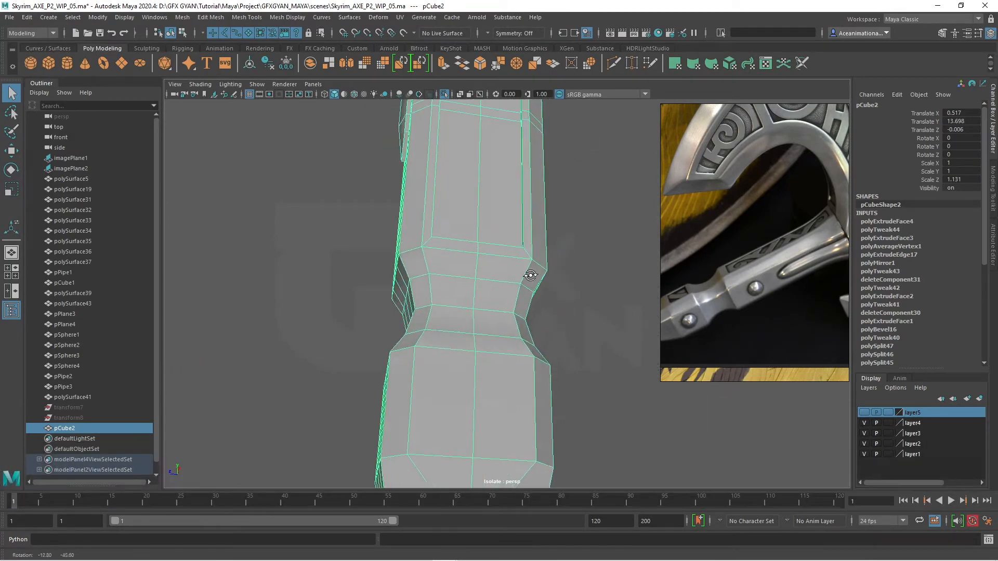
alt+middle_drag(530, 276, 526, 239)
alt+drag(514, 347, 509, 327)
alt+middle_drag(509, 327, 517, 291)
scroll(516, 291, up, 1)
alt+drag(516, 291, 509, 315)
scroll(510, 315, up, 1)
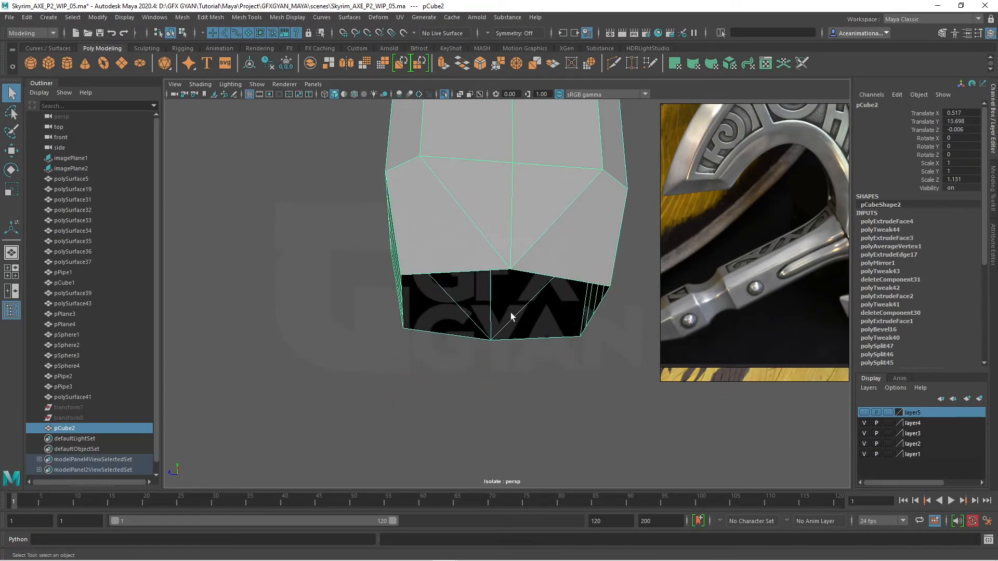
alt+middle_drag(510, 315, 522, 329)
scroll(522, 330, up, 1)
alt+drag(517, 272, 830, 322)
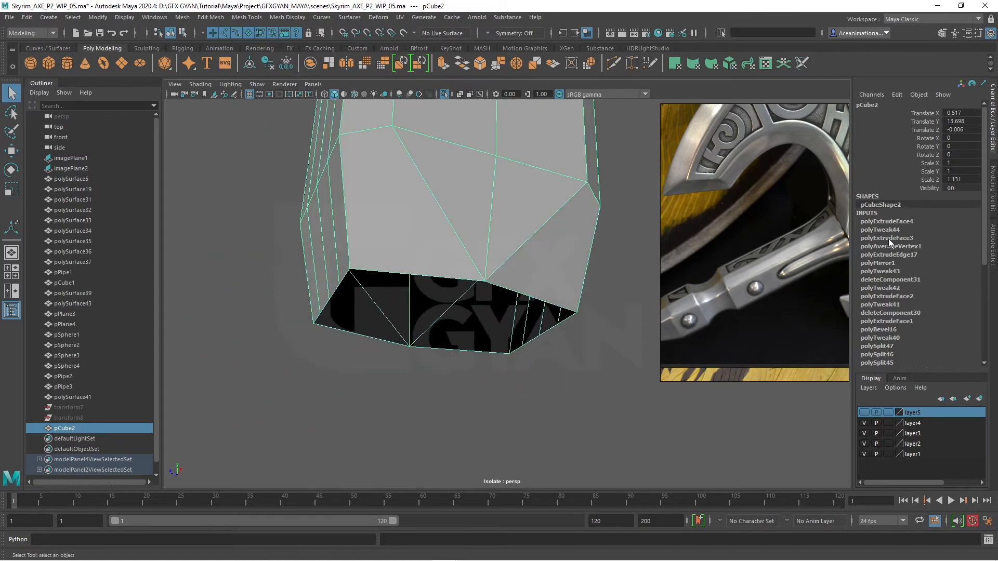
Step: Try a merge threshold of 0.539 on the handle's mirror operation and undo the change
click(878, 262)
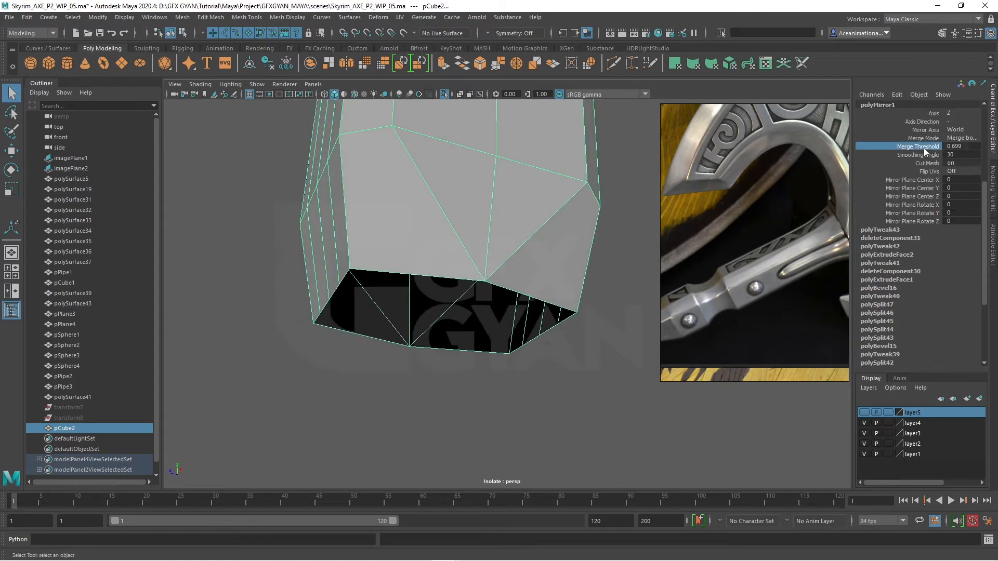
middle_drag(624, 297, 563, 323)
alt+drag(564, 323, 519, 327)
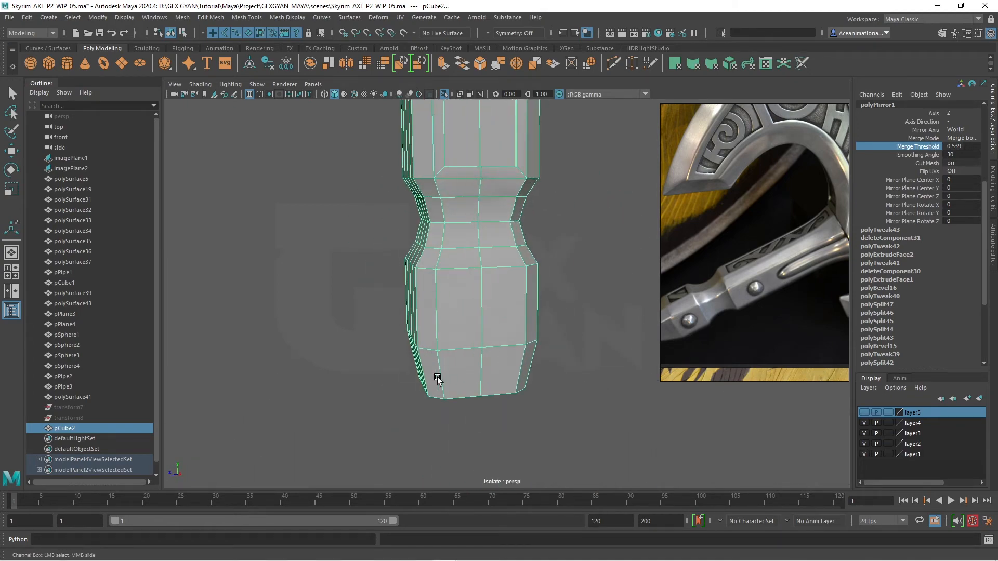
alt+drag(437, 380, 449, 256)
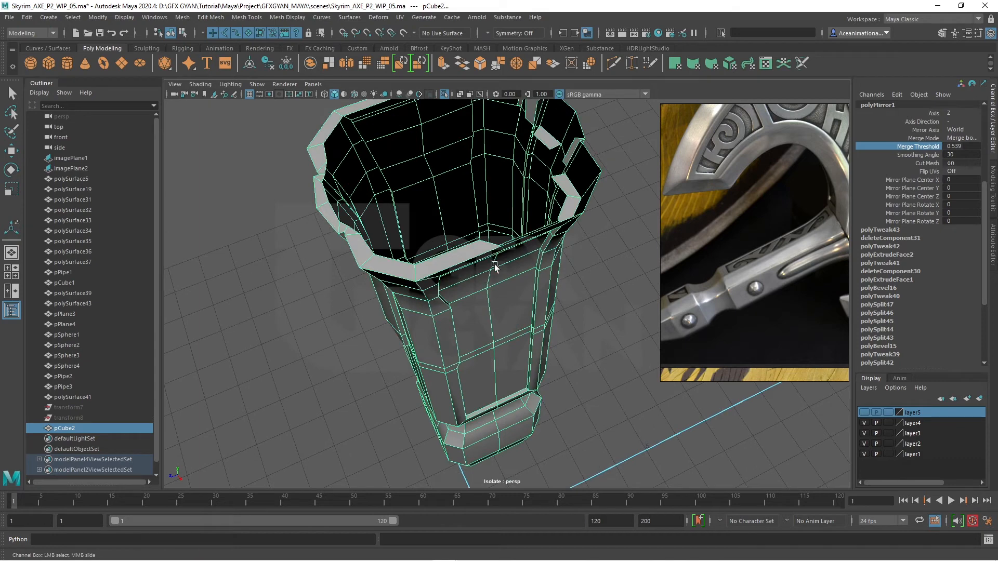
scroll(932, 342, up, 3)
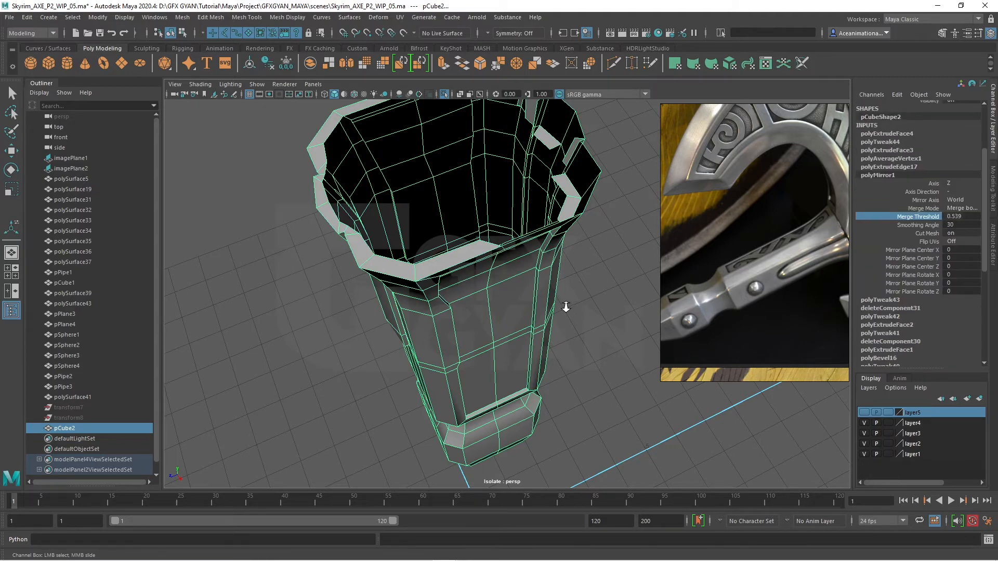
alt+right_drag(565, 308, 514, 304)
alt+drag(514, 304, 468, 302)
alt+right_drag(533, 244, 543, 208)
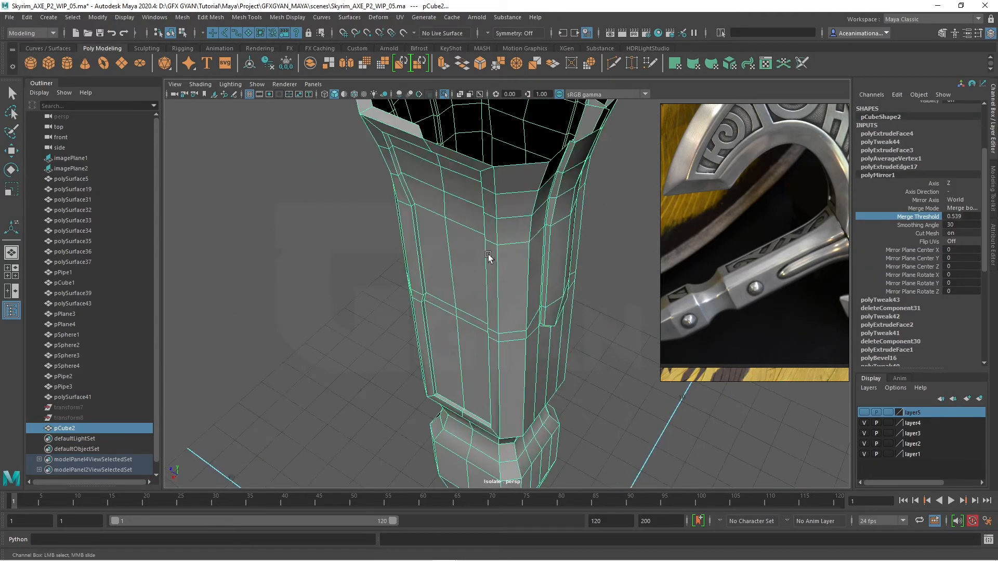
alt+right_drag(488, 255, 431, 378)
key(ctrl+z)
Step: In the side view, select the distorted bottom row of faces on the handle and delete it
alt+drag(545, 375, 520, 353)
alt+middle_drag(494, 436, 510, 276)
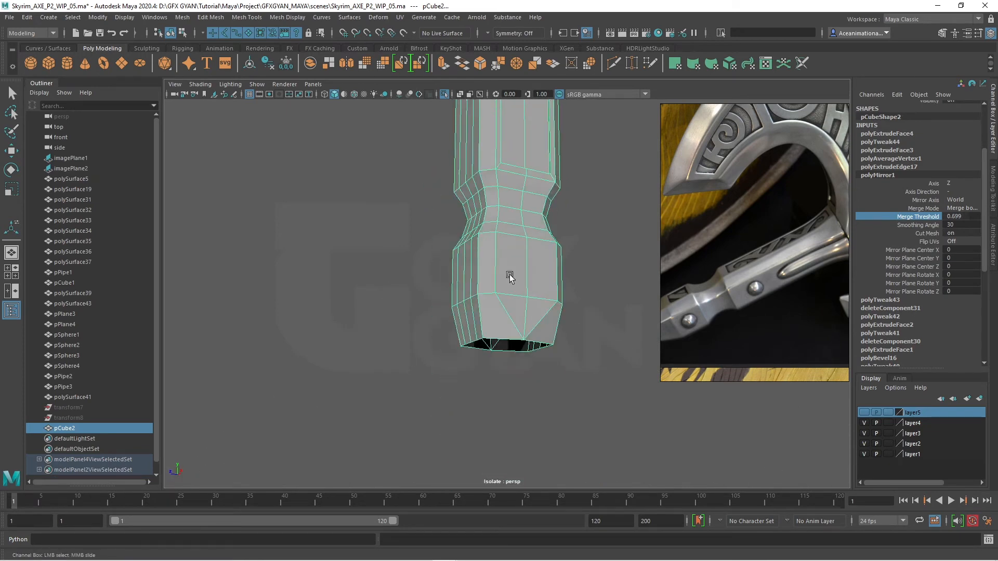
alt+right_drag(510, 275, 546, 291)
alt+drag(519, 333, 517, 312)
alt+right_drag(516, 312, 553, 334)
alt+middle_drag(553, 334, 459, 292)
alt+drag(489, 244, 495, 276)
right_click(474, 251)
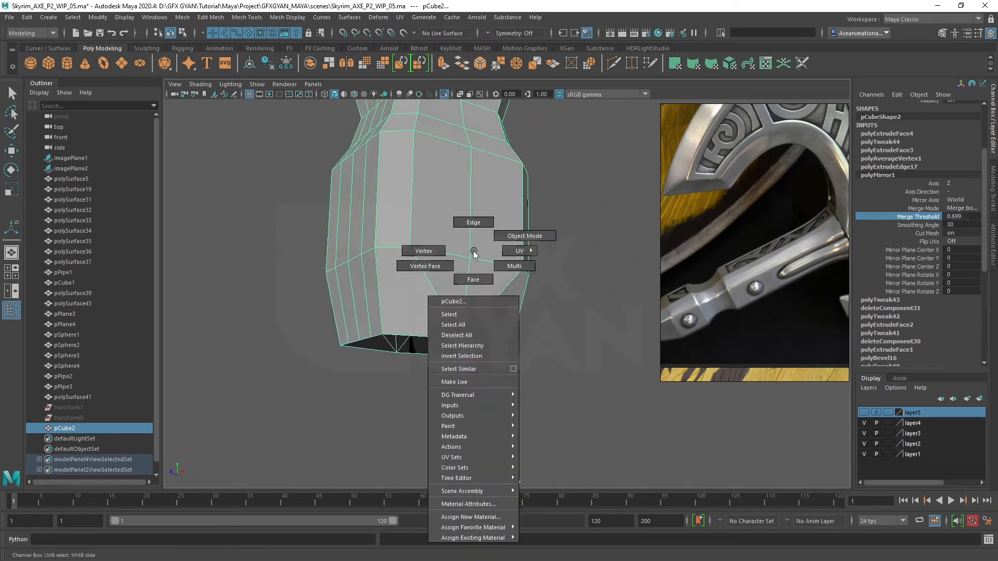
right_drag(474, 251, 473, 279)
alt+drag(639, 380, 559, 398)
key(space)
key(space)
alt+middle_drag(557, 391, 565, 132)
drag(413, 438, 413, 438)
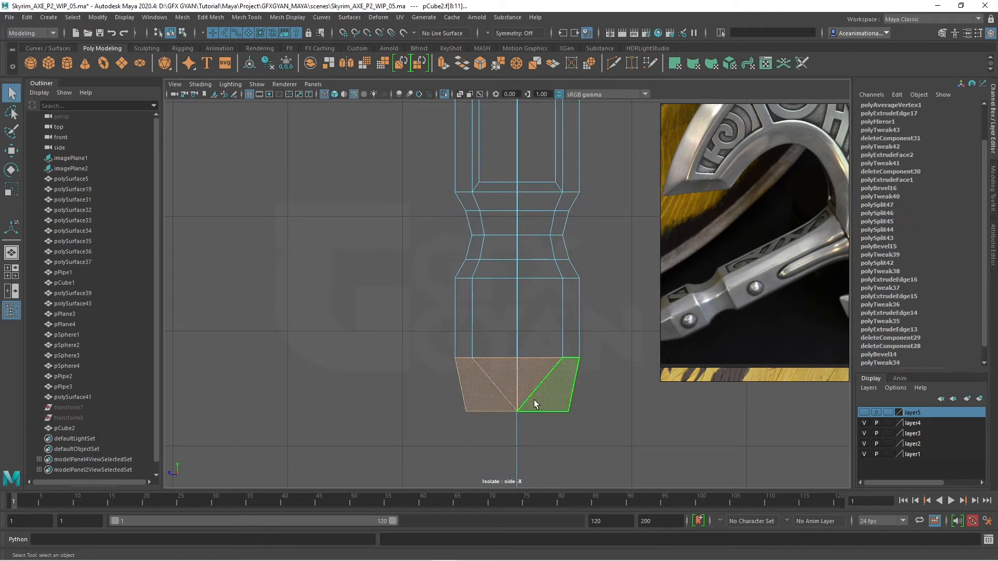
key(Delete)
Step: Select the handle's open bottom edge loop and extrude it straight down to a height of about 11.3
right_drag(526, 360, 527, 331)
click(523, 357)
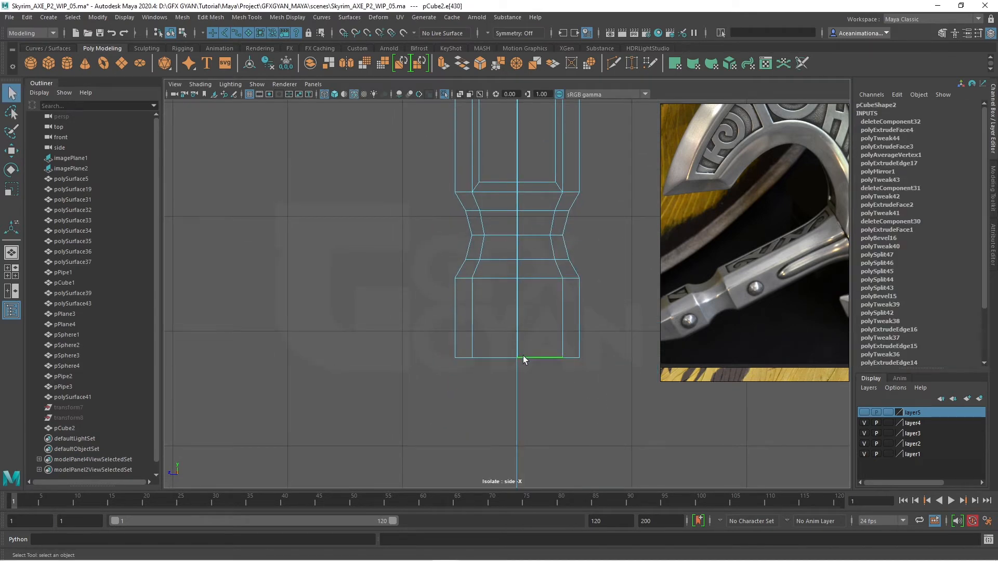
key(w)
shift+drag(518, 315, 517, 364)
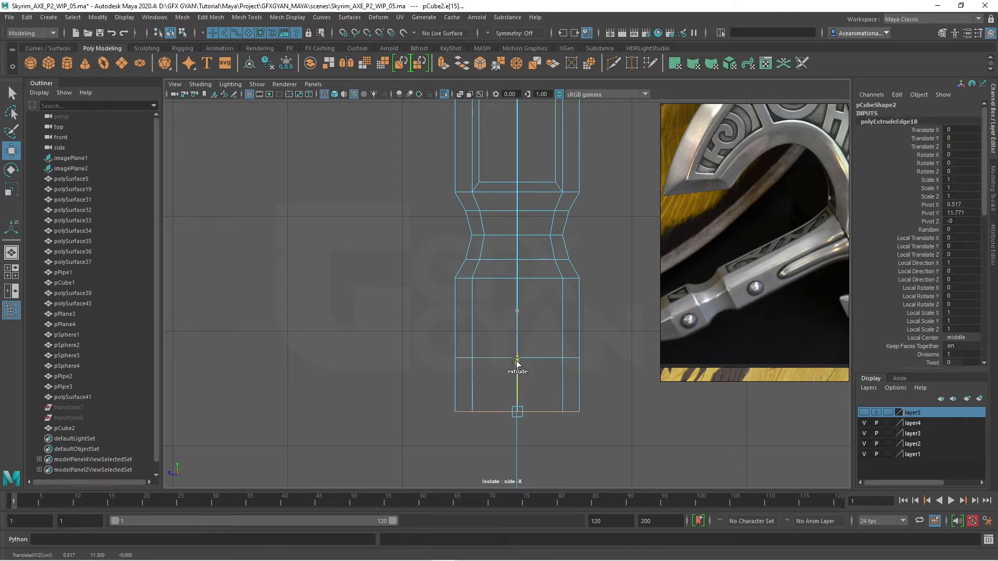
Step: In the front view, scale the extruded bottom edge loop inward to match the tapered end in the reference image
key(space)
key(space)
alt+middle_drag(364, 405, 363, 104)
alt+right_drag(572, 291, 468, 291)
alt+middle_drag(468, 292, 467, 186)
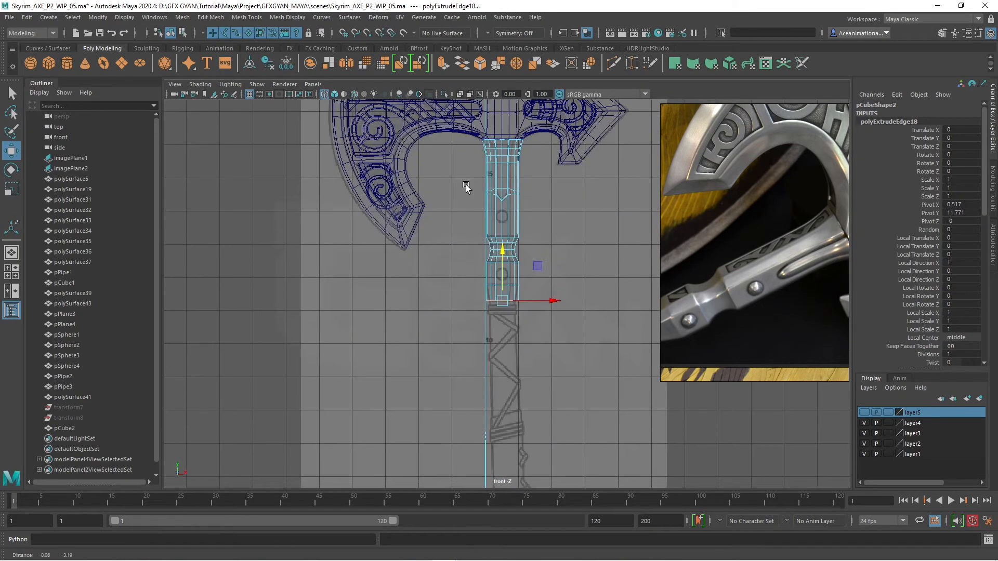
scroll(485, 292, up, 6)
alt+middle_drag(487, 299, 490, 333)
scroll(490, 343, up, 2)
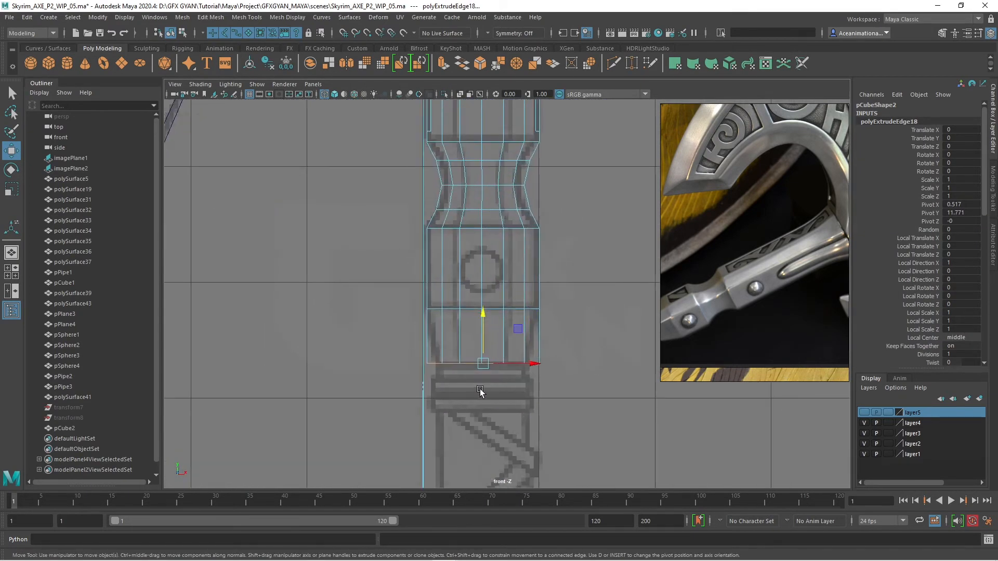
key(r)
drag(481, 364, 469, 369)
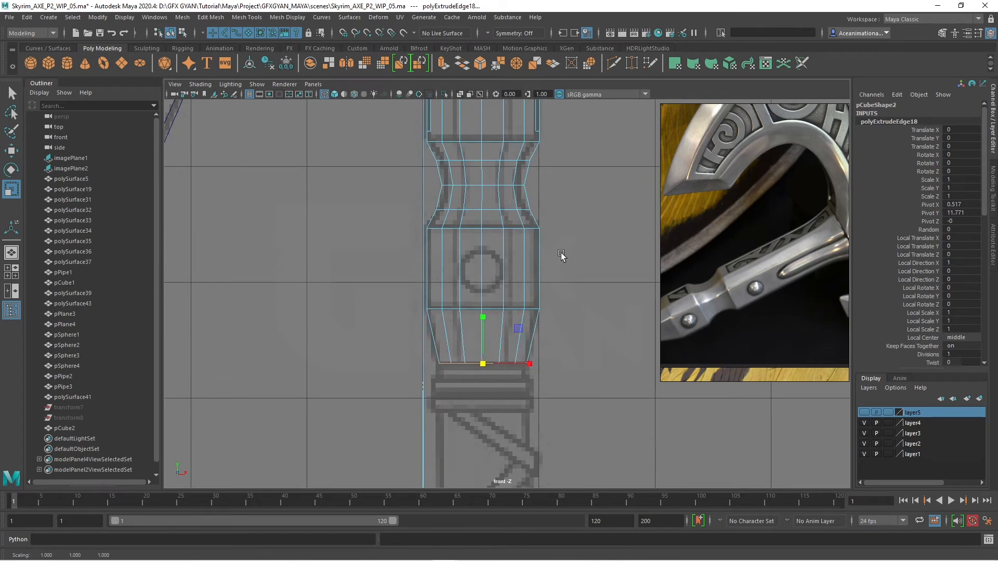
Step: Examine the rebuilt tapered lower end of the handle from several sides in the perspective view
key(space)
key(space)
alt+drag(585, 267, 492, 302)
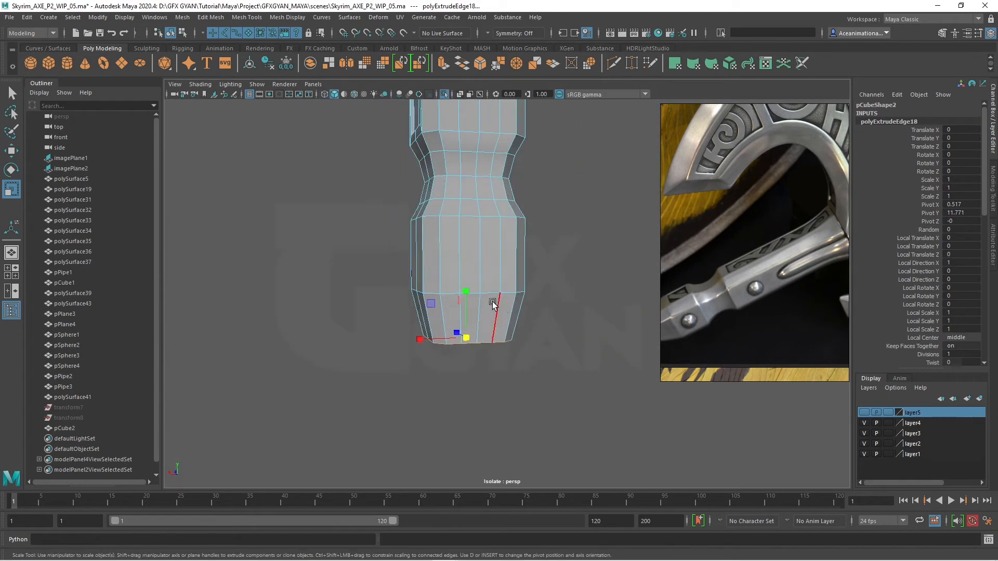
scroll(501, 307, up, 3)
alt+middle_drag(501, 307, 529, 375)
scroll(530, 356, down, 3)
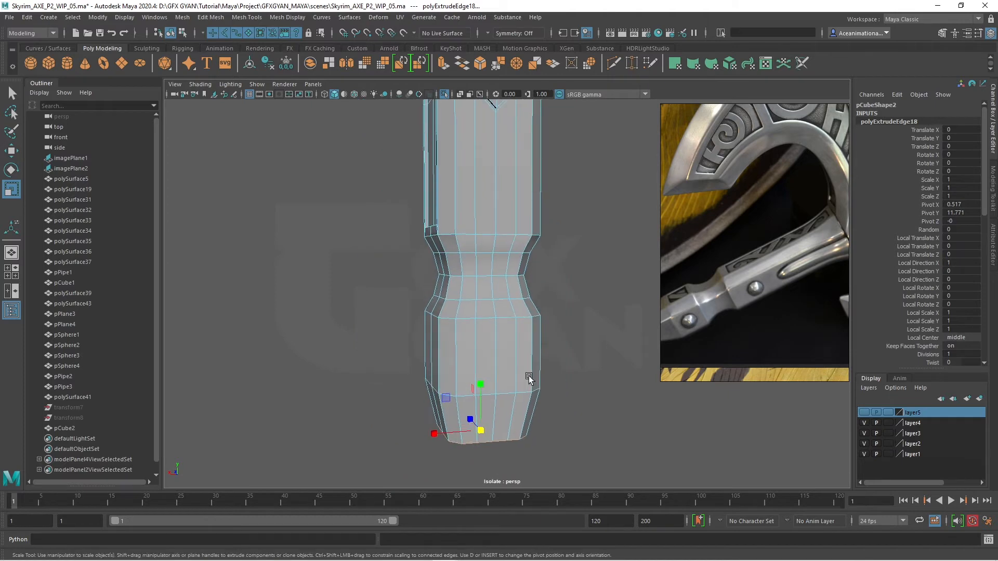
alt+drag(528, 376, 468, 345)
alt+middle_drag(468, 345, 442, 334)
alt+drag(579, 351, 473, 363)
alt+middle_drag(473, 364, 463, 329)
scroll(488, 289, up, 3)
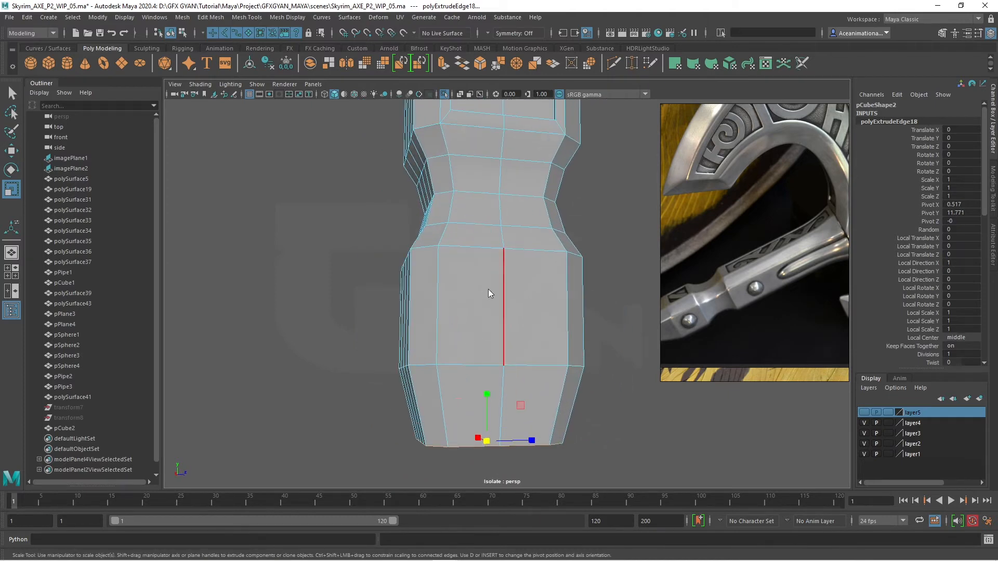
Step: In the side view, select both middle faces of the lower block and inset them with an Extrude offset of 0.07
right_drag(488, 264, 483, 299)
click(541, 403)
key(space)
key(space)
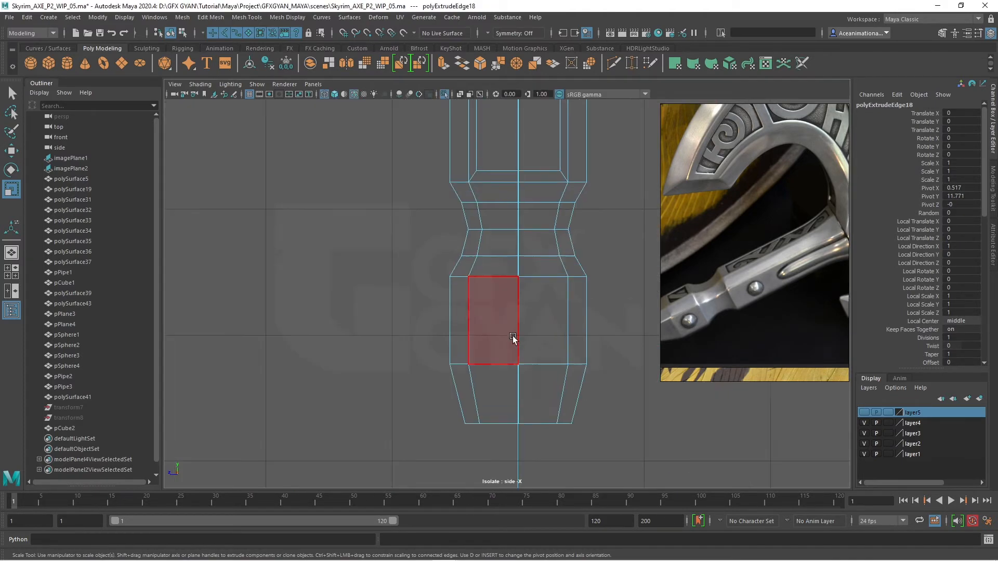
shift+drag(535, 331, 535, 331)
scroll(535, 331, up, 2)
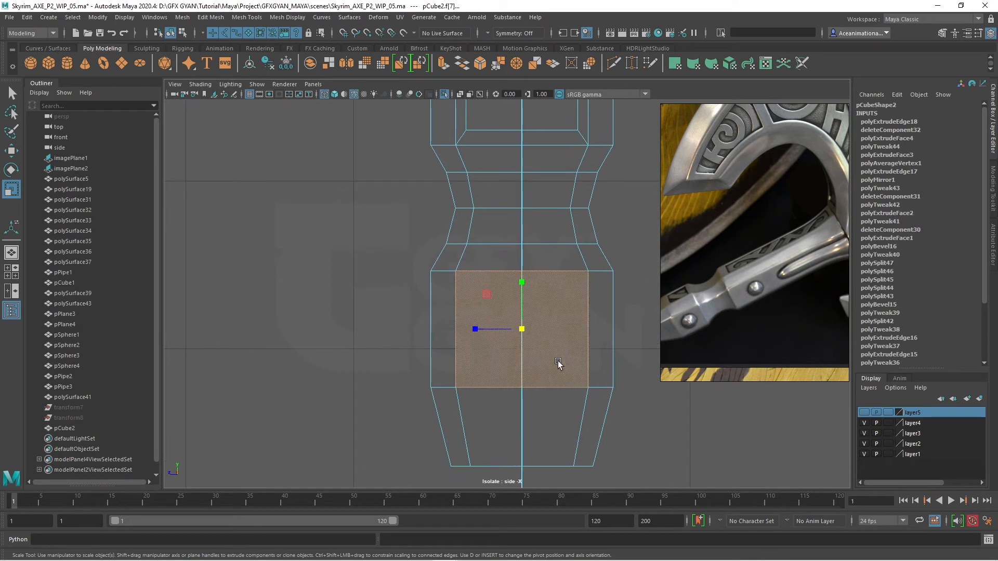
click(443, 63)
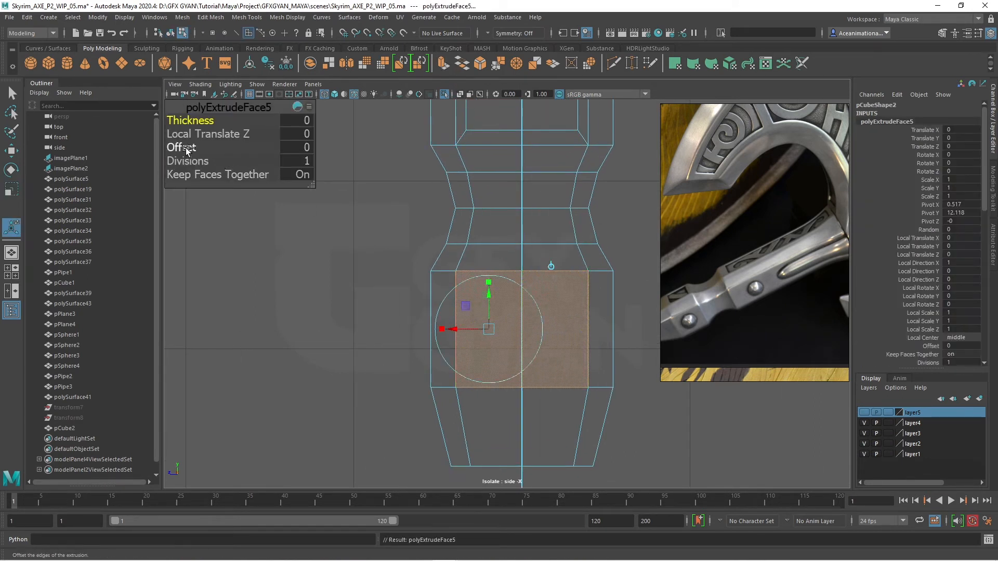
drag(186, 148, 191, 147)
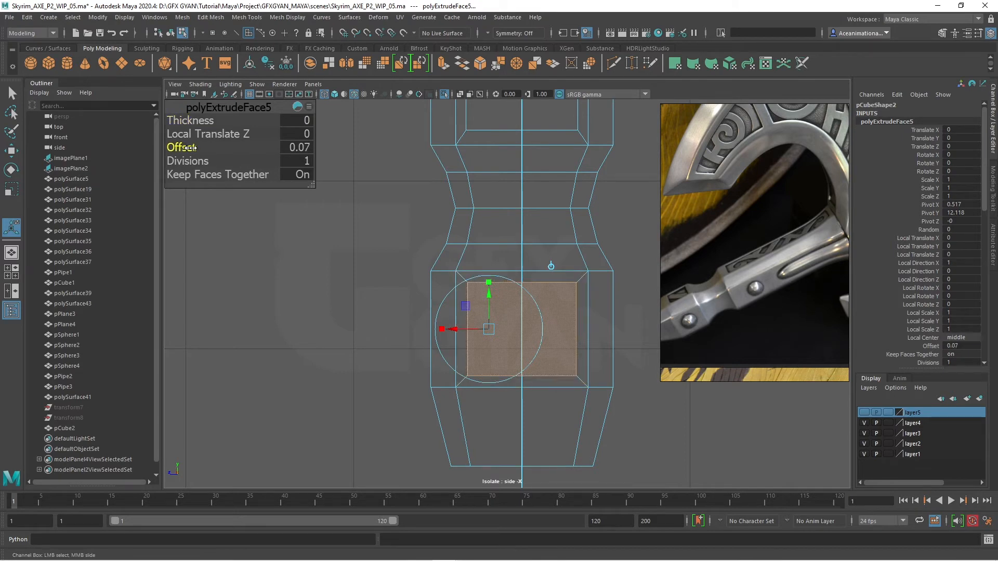
right_drag(586, 261, 621, 211)
key(q)
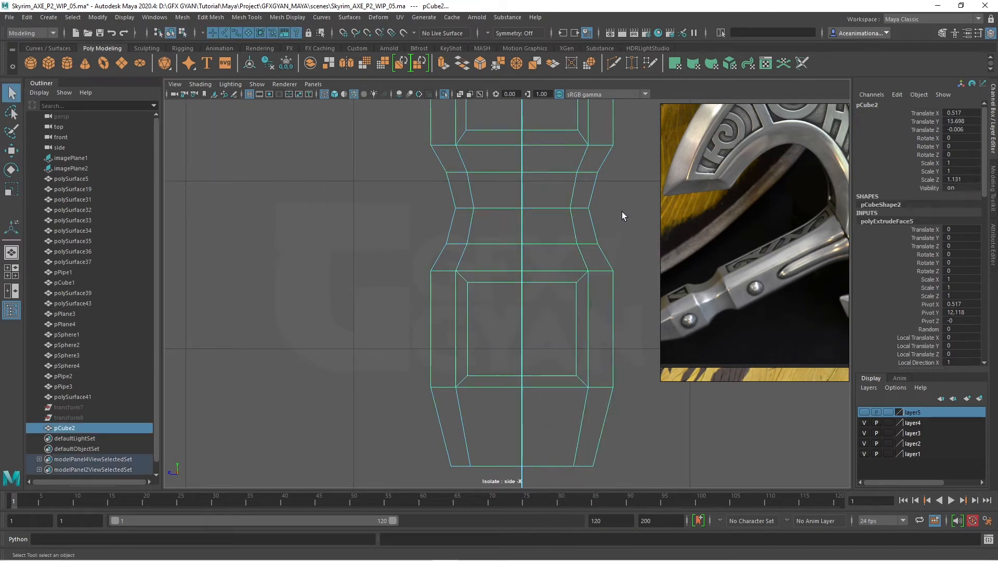
Step: In the perspective view, extrude the inset faces of the lower block inward by about 0.016 to form a recessed panel
key(space)
key(space)
alt+drag(615, 212, 624, 342)
scroll(504, 306, up, 3)
right_drag(505, 264, 507, 307)
alt+drag(588, 329, 574, 307)
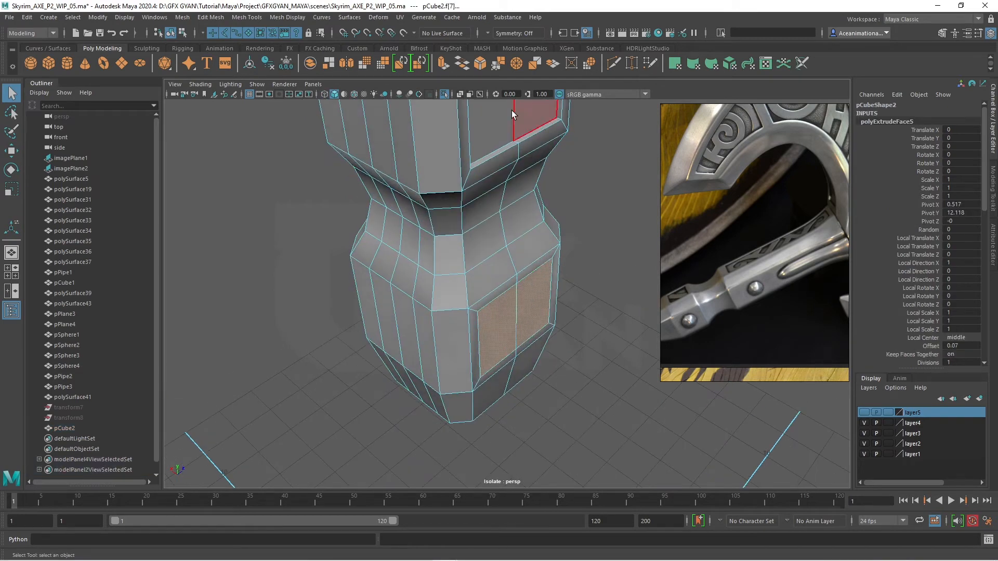
click(442, 64)
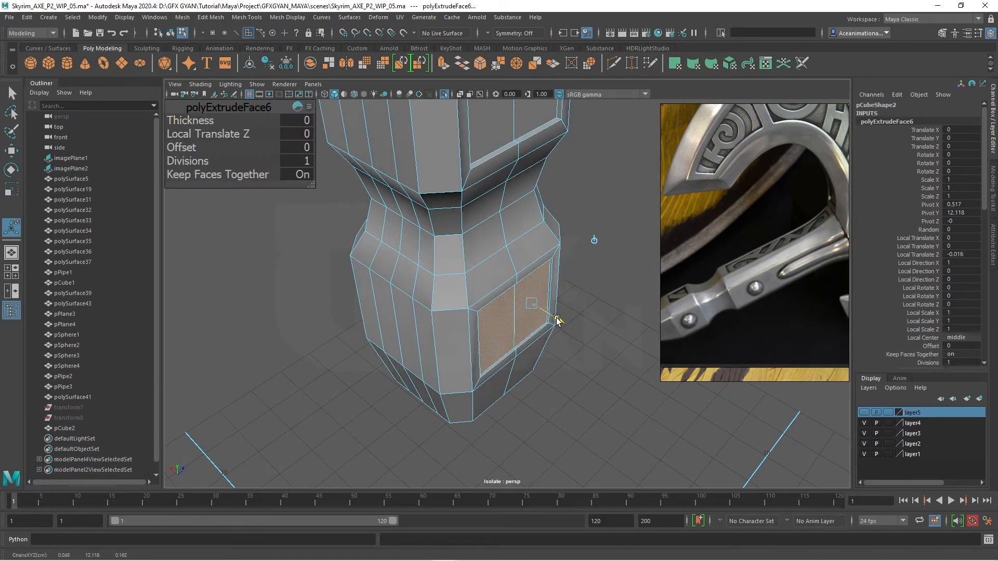
right_drag(517, 233, 569, 202)
key(q)
Step: Examine the recessed lower panel and the whole handle from several sides, including its shape in smooth preview
click(582, 244)
scroll(540, 318, down, 3)
alt+drag(531, 332, 468, 296)
scroll(560, 322, up, 2)
click(561, 322)
alt+drag(561, 323, 554, 379)
scroll(574, 398, down, 3)
scroll(555, 379, down, 2)
alt+middle_drag(563, 364, 575, 486)
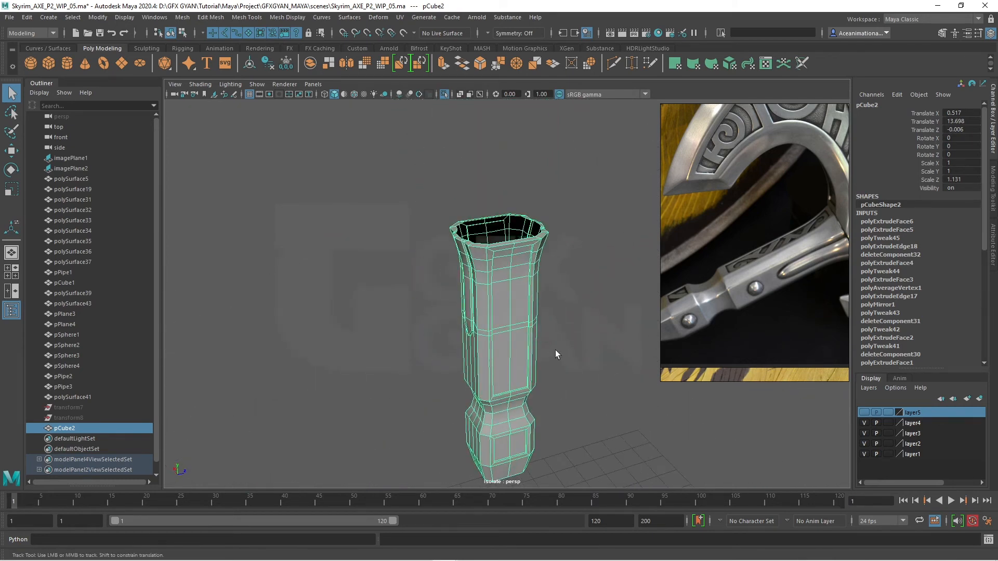
alt+drag(555, 350, 475, 365)
key(3)
click(576, 364)
scroll(576, 364, down, 3)
scroll(590, 361, up, 1)
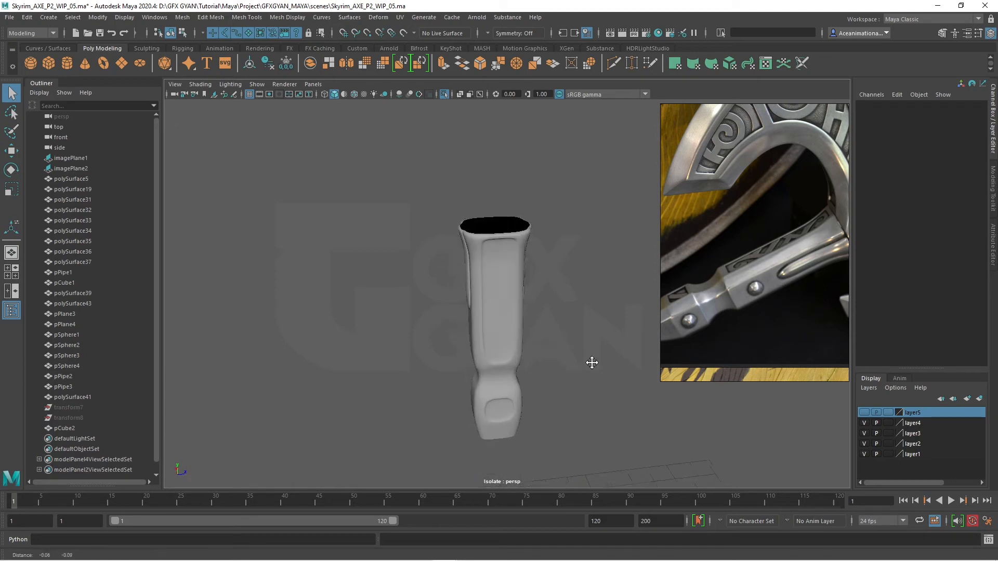
scroll(424, 316, up, 4)
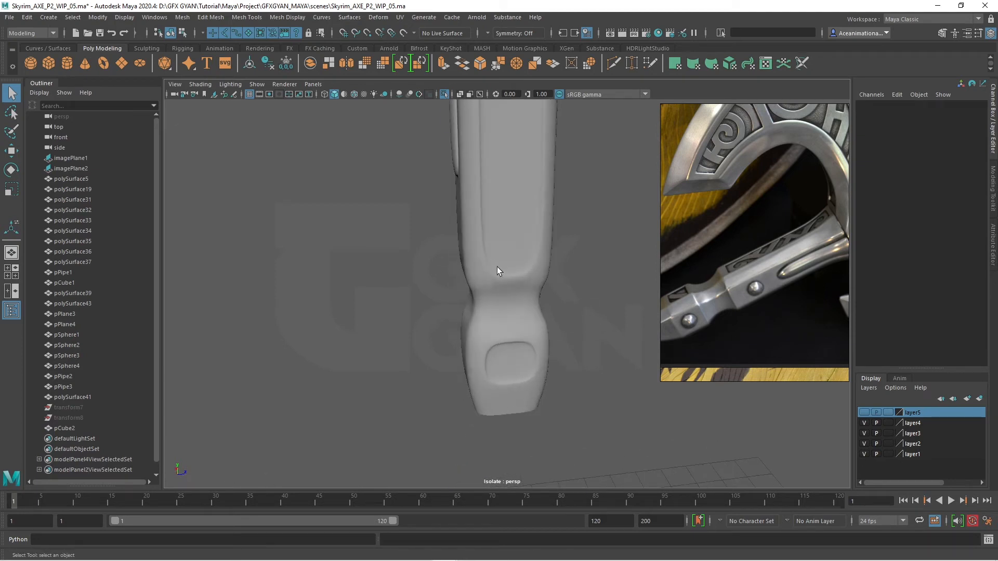
Step: Compare the unsmoothed and smooth-preview shapes of the handle around its narrow waist and the recessed panels
click(520, 300)
key(1)
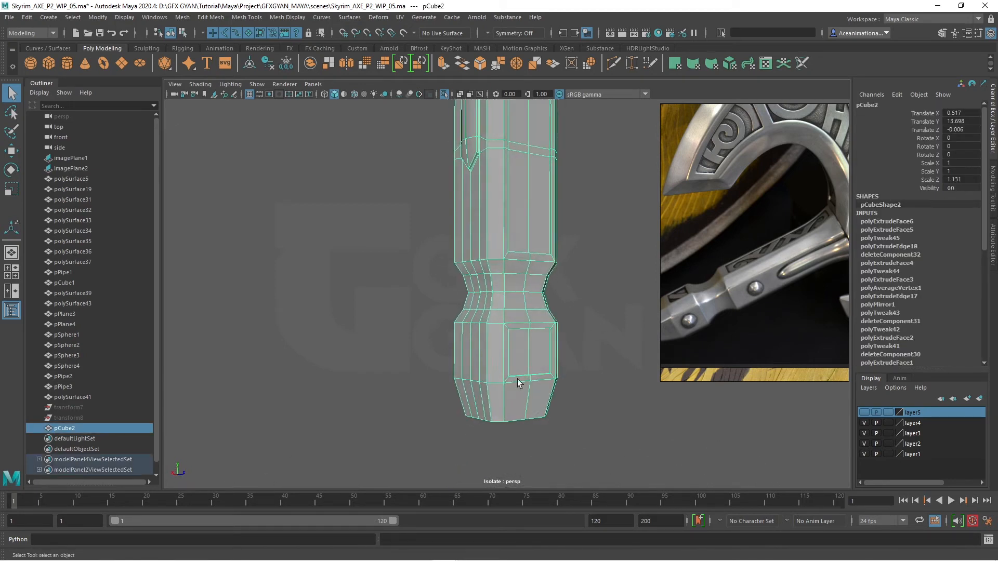
scroll(541, 306, up, 4)
alt+drag(544, 341, 506, 342)
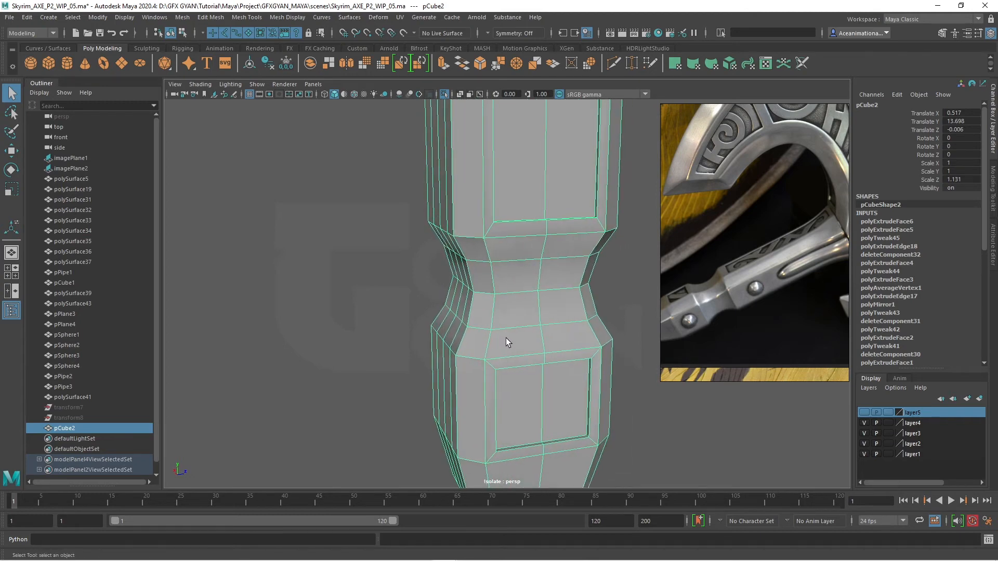
key(3)
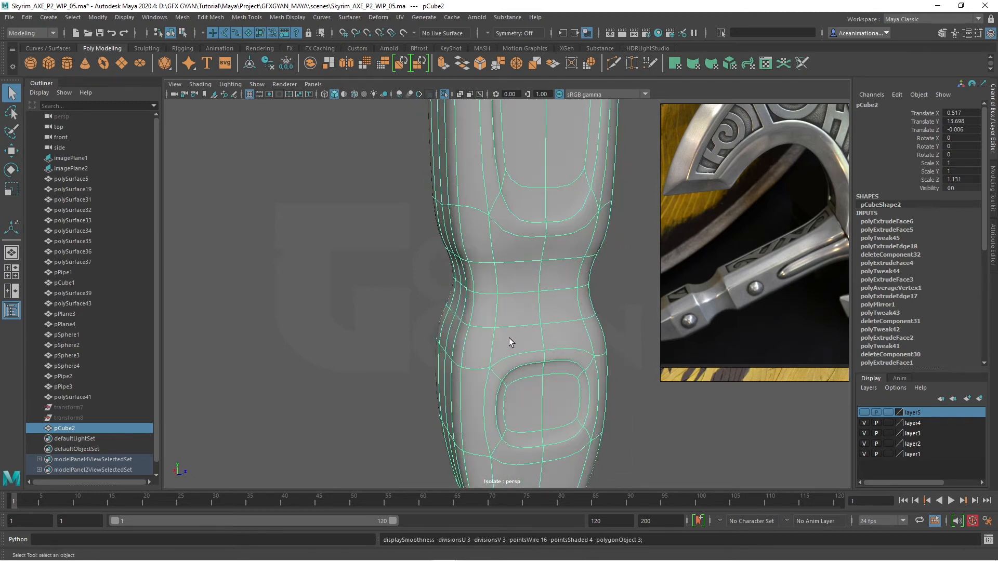
key(2)
right_drag(507, 336, 497, 295)
key(1)
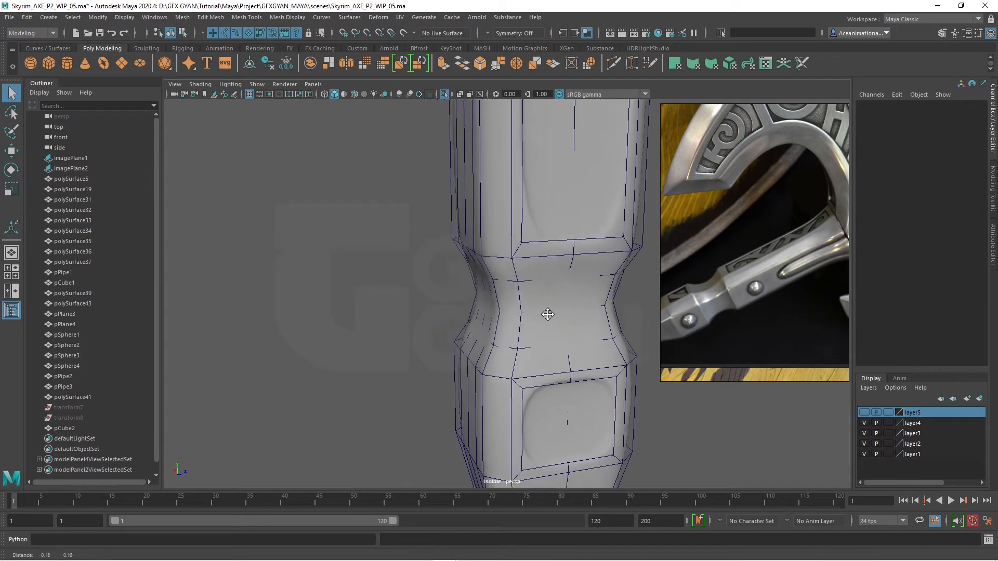
click(542, 314)
key(3)
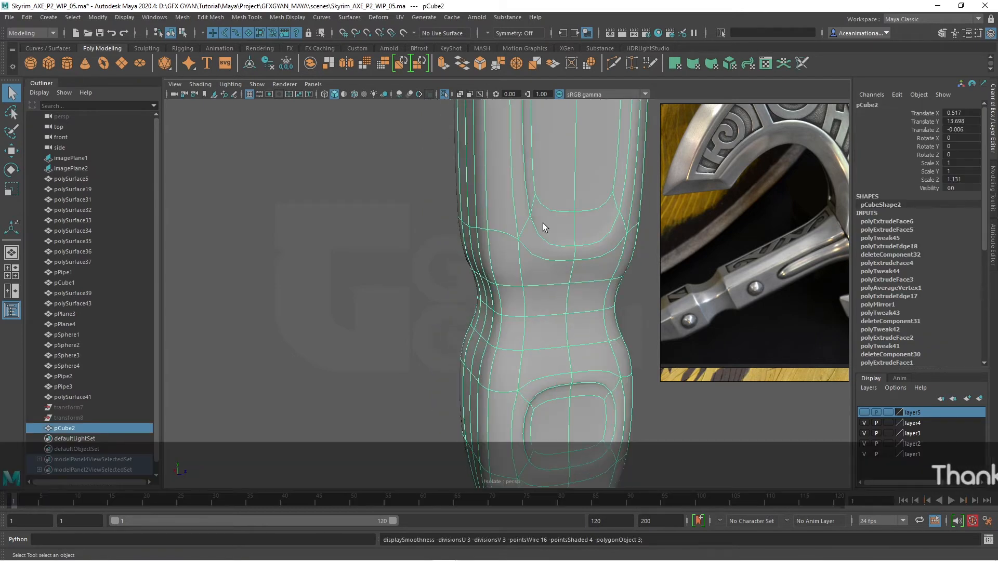
Step: With Multi-Cut, insert support edge loops close to the corners where the waist meets the upper and lower blocks
click(614, 63)
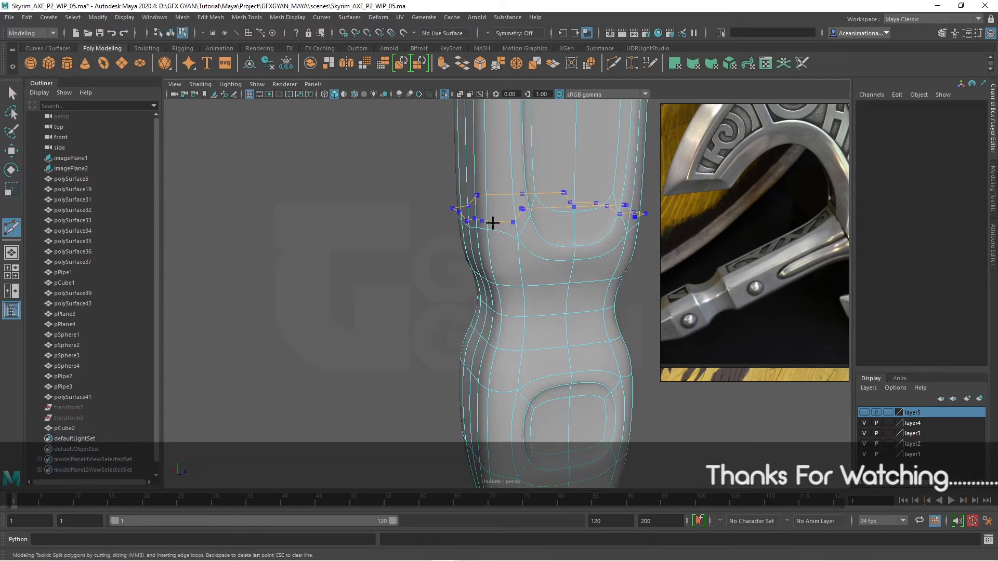
key(1)
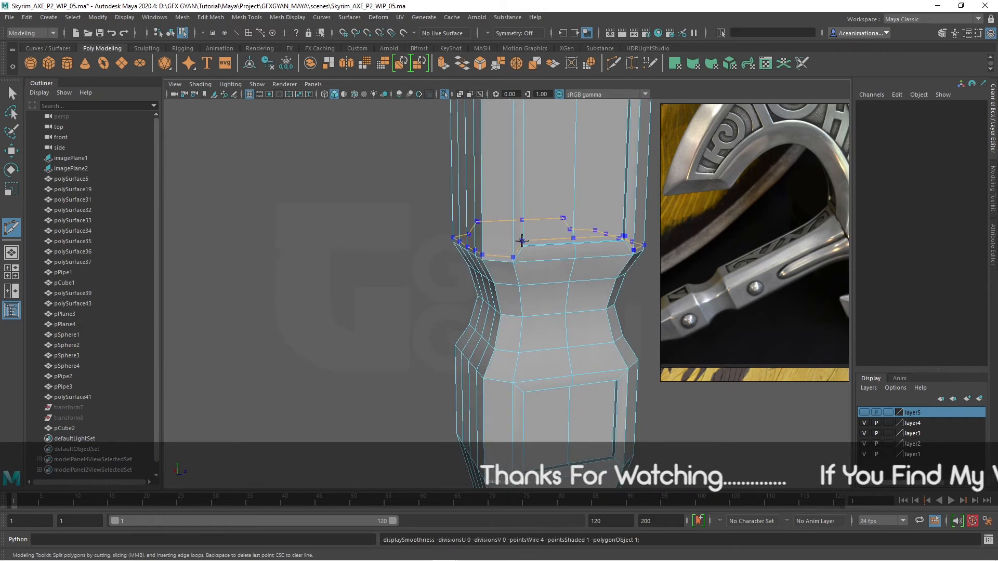
key(3)
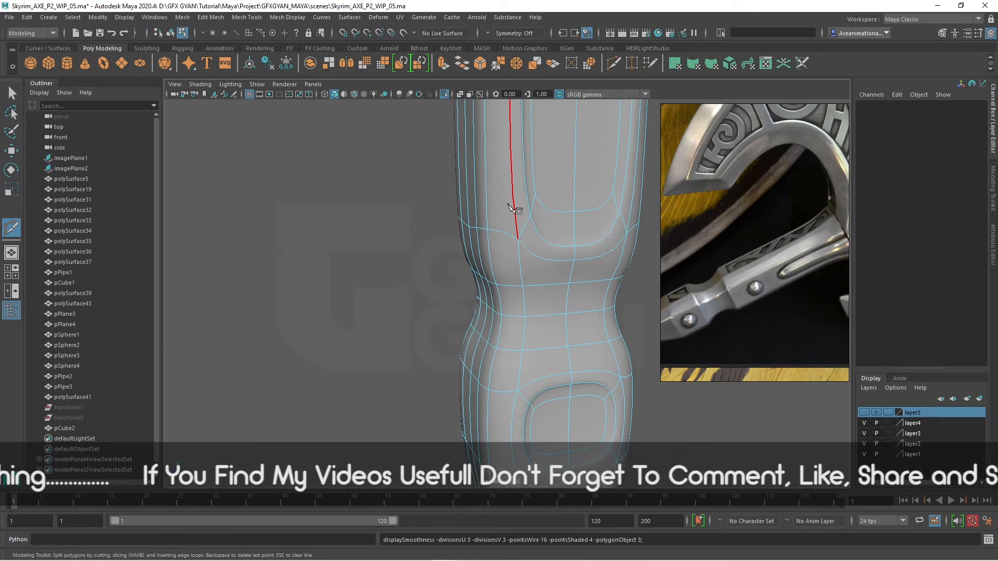
key(1)
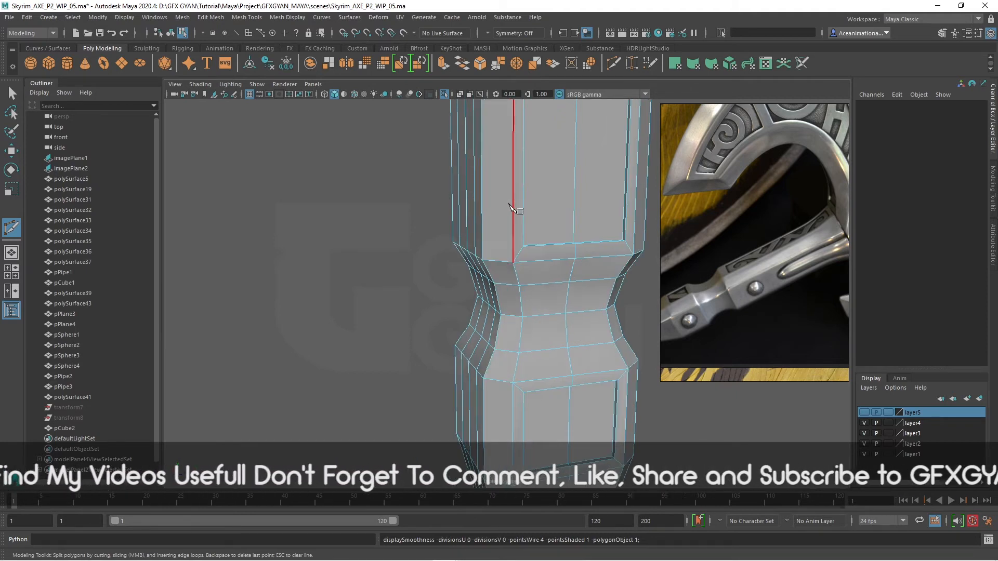
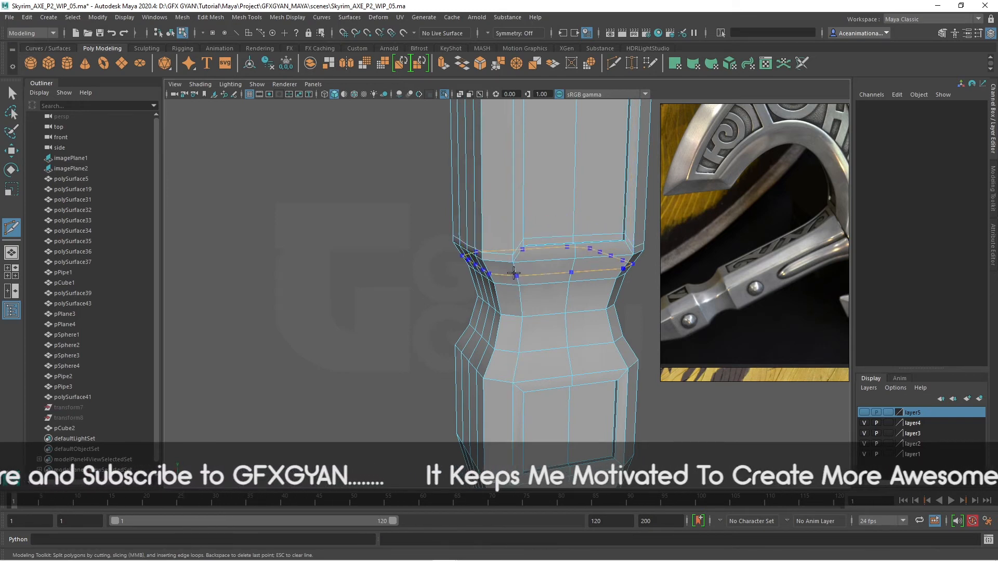
ctrl+click(523, 397)
Step: Insert a support edge loop around the lower block just above the edge where the taper begins
alt+middle_drag(568, 394, 568, 166)
scroll(541, 224, up, 3)
click(513, 222)
click(525, 199)
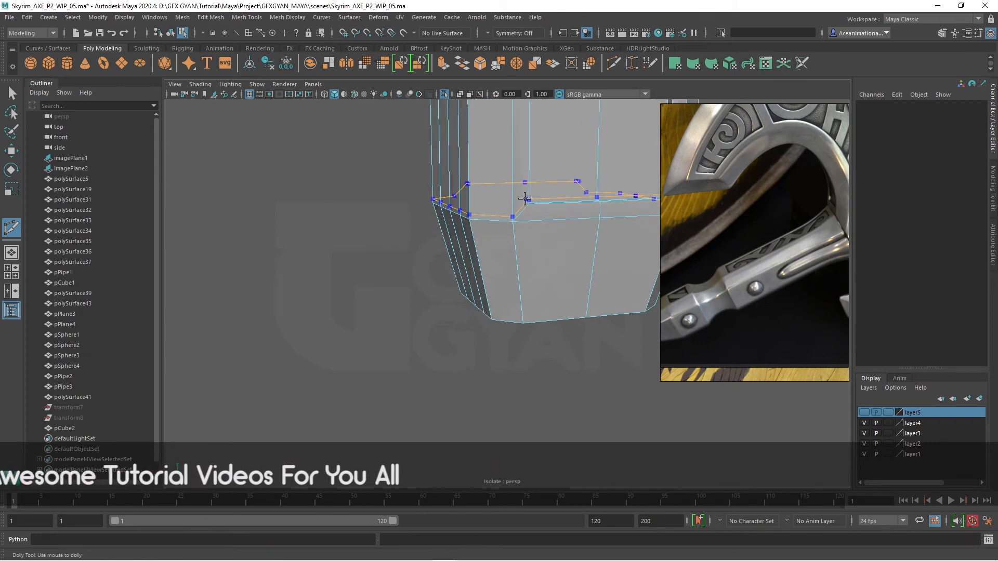
key(Return)
scroll(540, 250, down, 3)
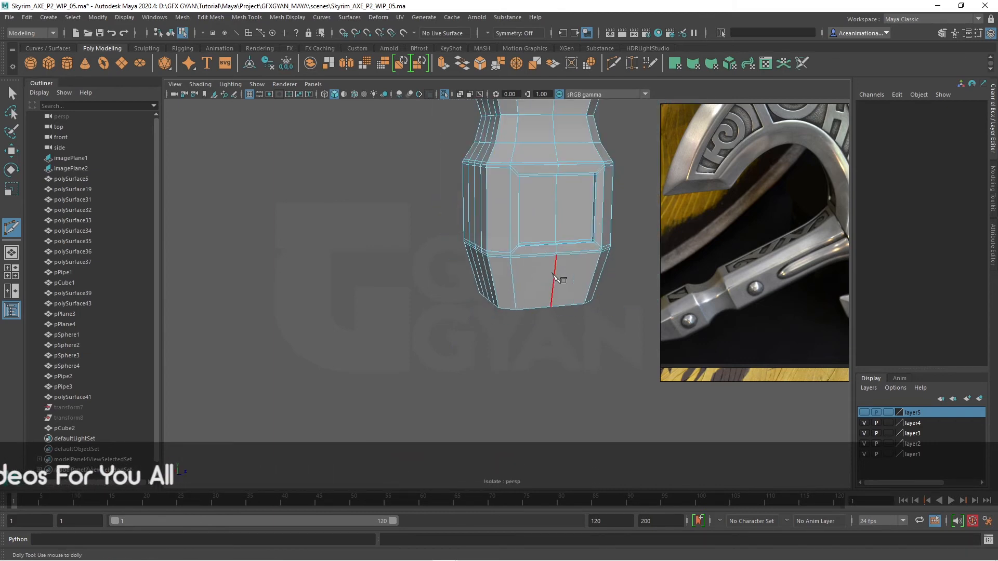
Step: Insert a support edge loop just below the lower block's upper edge and check the result in smooth preview
alt+middle_drag(581, 290, 580, 338)
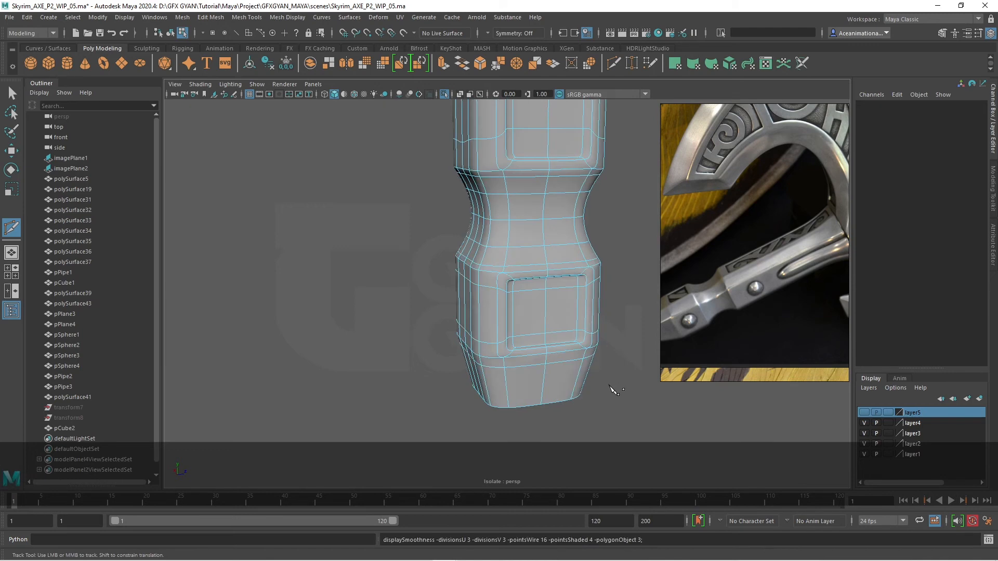
alt+drag(611, 388, 545, 396)
key(1)
alt+right_drag(546, 397, 523, 355)
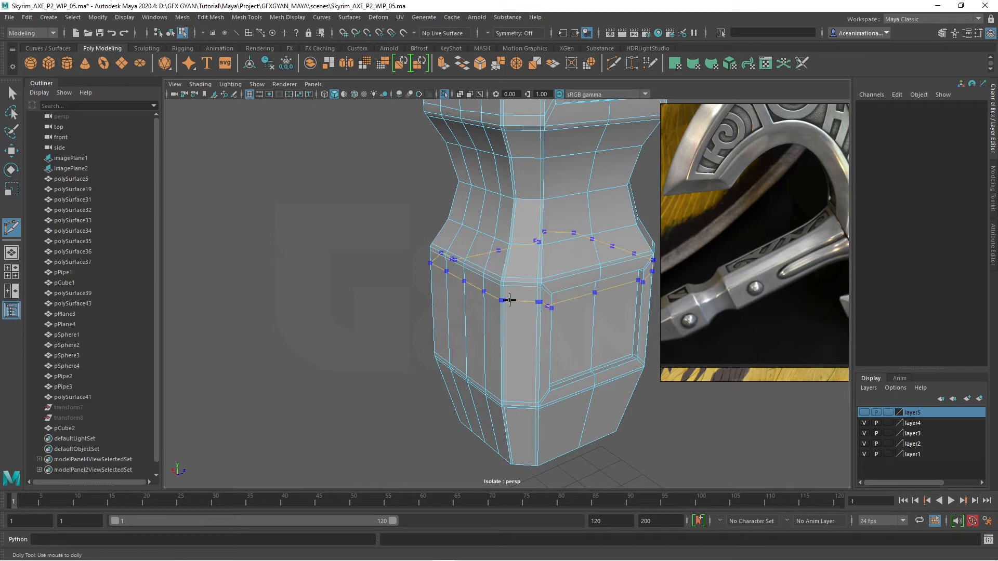
click(502, 285)
mouse_move(503, 315)
alt+mouse_down()
mouse_move(557, 325)
mouse_move(516, 314)
alt+mouse_up()
key(3)
scroll(525, 313, down, 3)
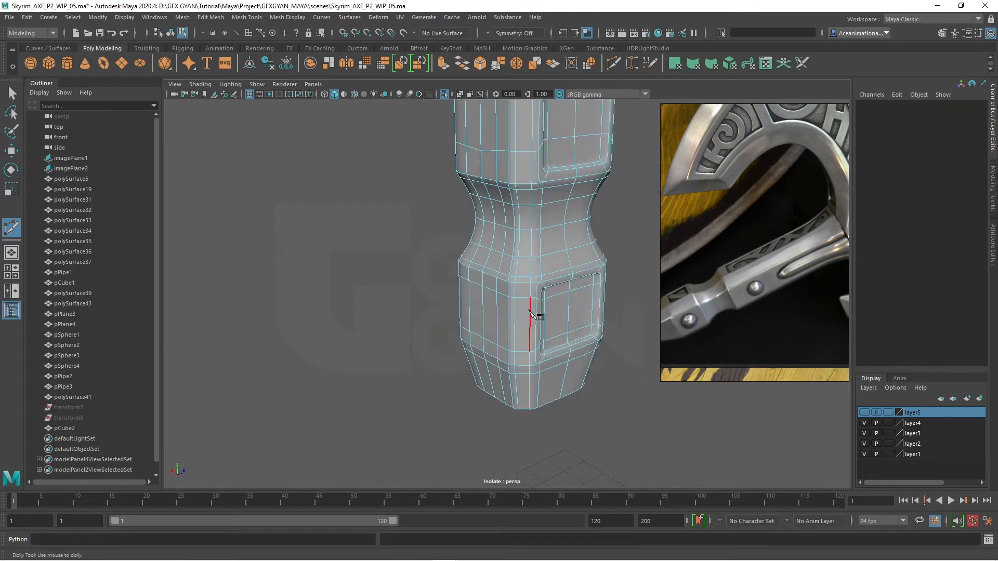
Step: With Multi-Cut, insert a vertical support edge loop along the recessed-panel side of the handle's narrow corner facet
alt+middle_drag(537, 317, 575, 363)
alt+drag(575, 363, 493, 356)
key(1)
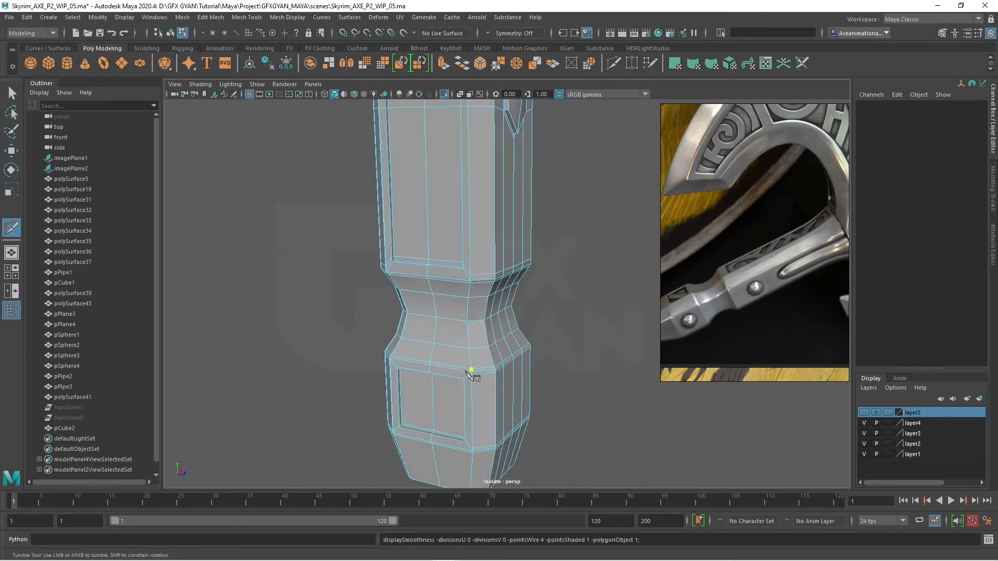
alt+middle_drag(471, 373, 479, 307)
alt+drag(479, 307, 466, 370)
key(w)
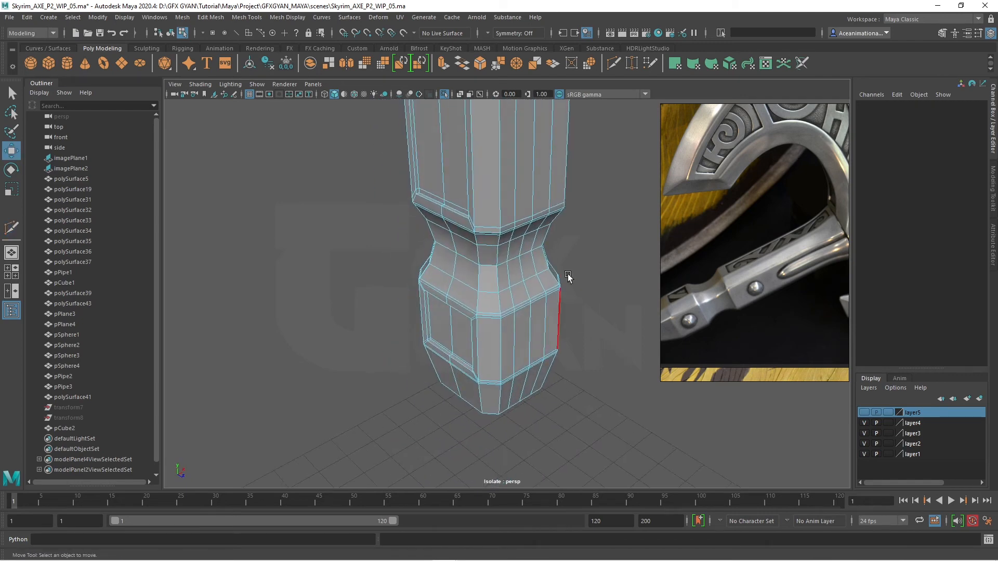
alt+drag(522, 182, 546, 205)
scroll(546, 205, up, 3)
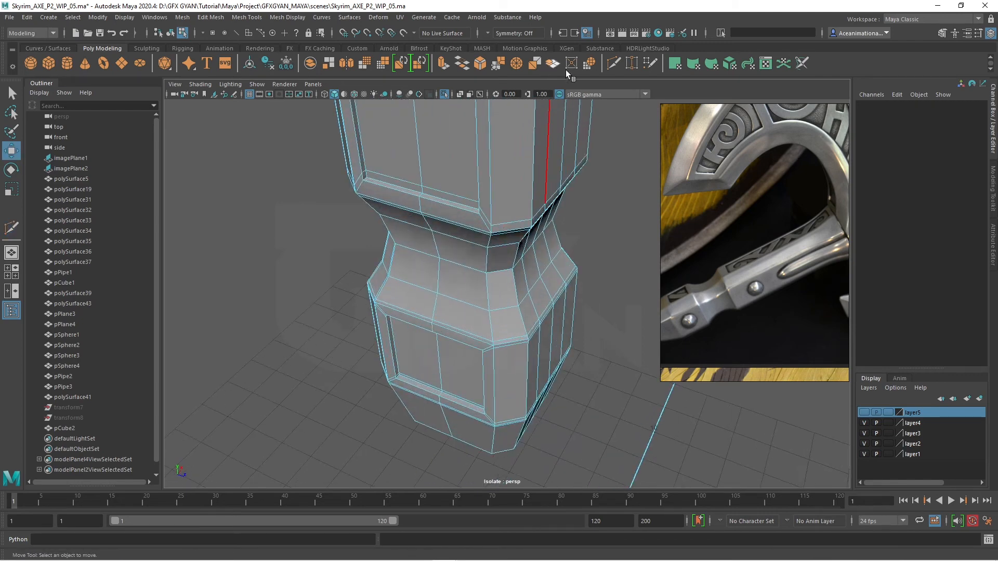
click(611, 67)
scroll(512, 221, up, 2)
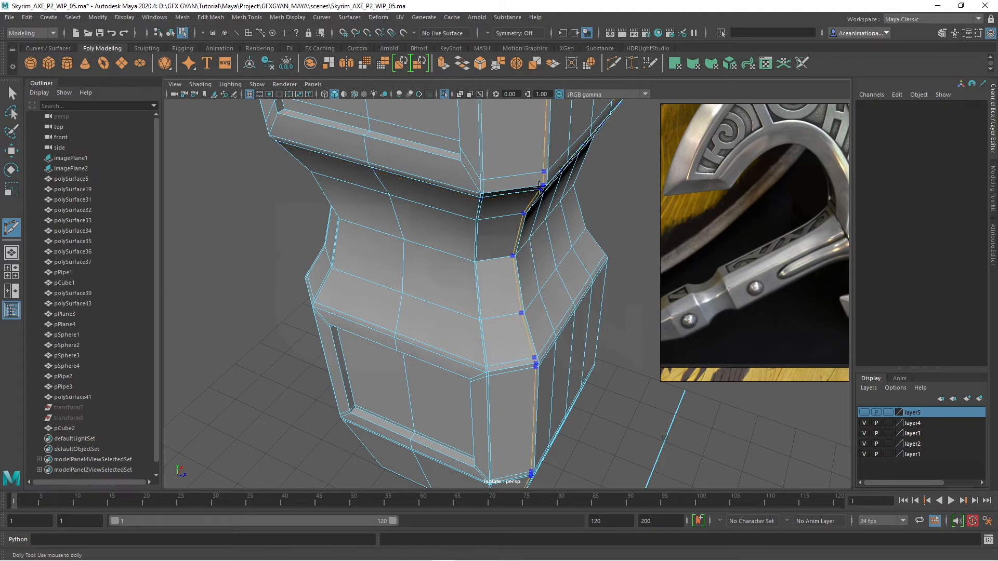
scroll(574, 326, down, 3)
scroll(541, 307, up, 3)
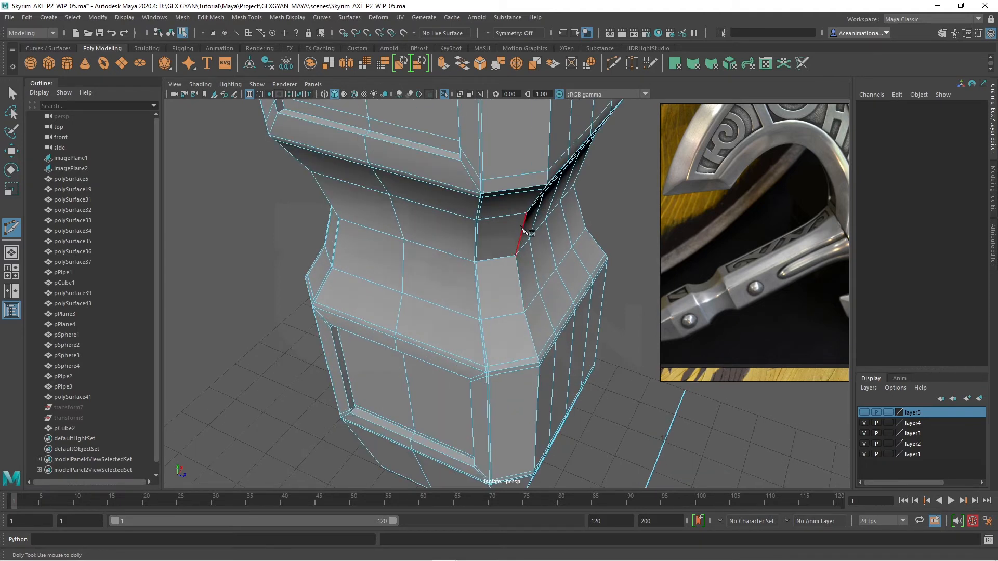
Step: With Multi-Cut, insert a vertical support edge loop along the grooved-side edge of the handle's narrow corner facet
scroll(471, 251, up, 5)
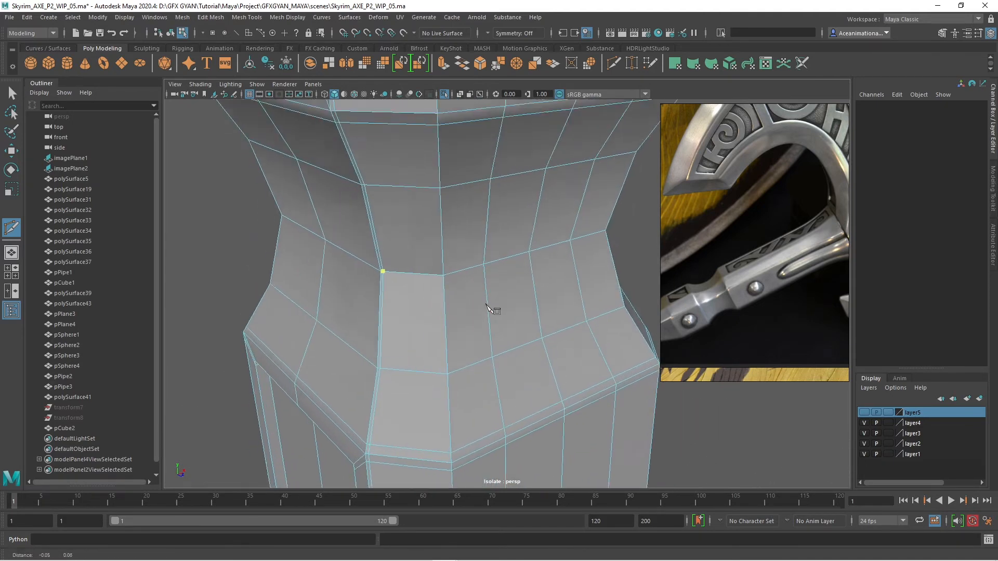
scroll(423, 261, down, 4)
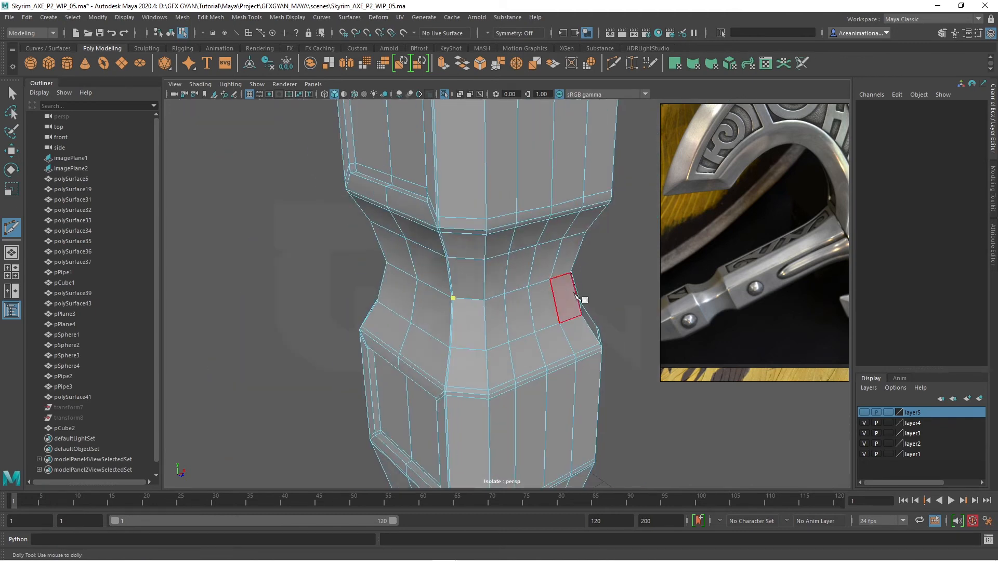
alt+drag(597, 288, 485, 169)
alt+right_drag(567, 294, 537, 272)
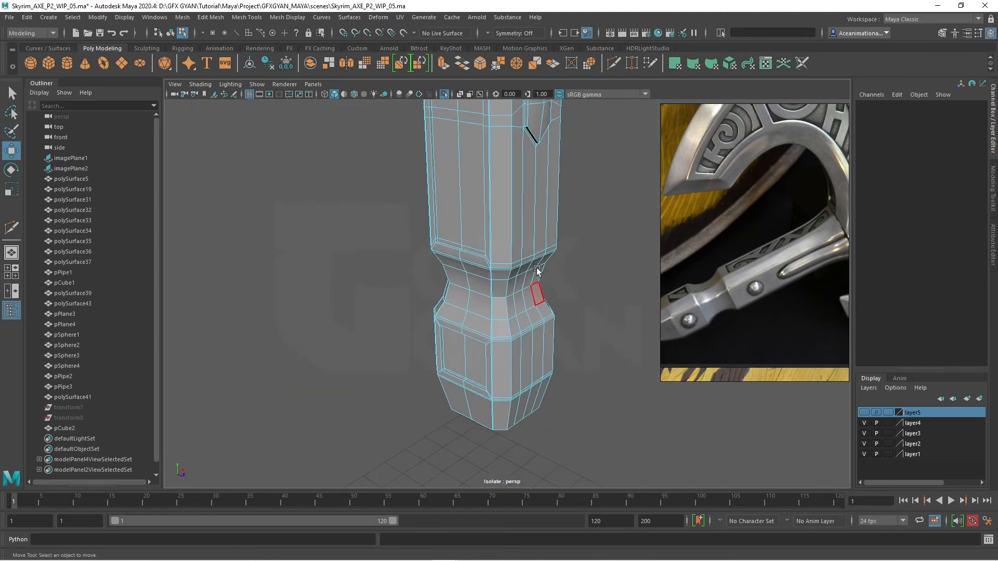
alt+middle_drag(537, 272, 535, 406)
scroll(535, 406, up, 3)
alt+drag(535, 406, 497, 357)
alt+middle_drag(497, 356, 488, 248)
scroll(488, 248, up, 3)
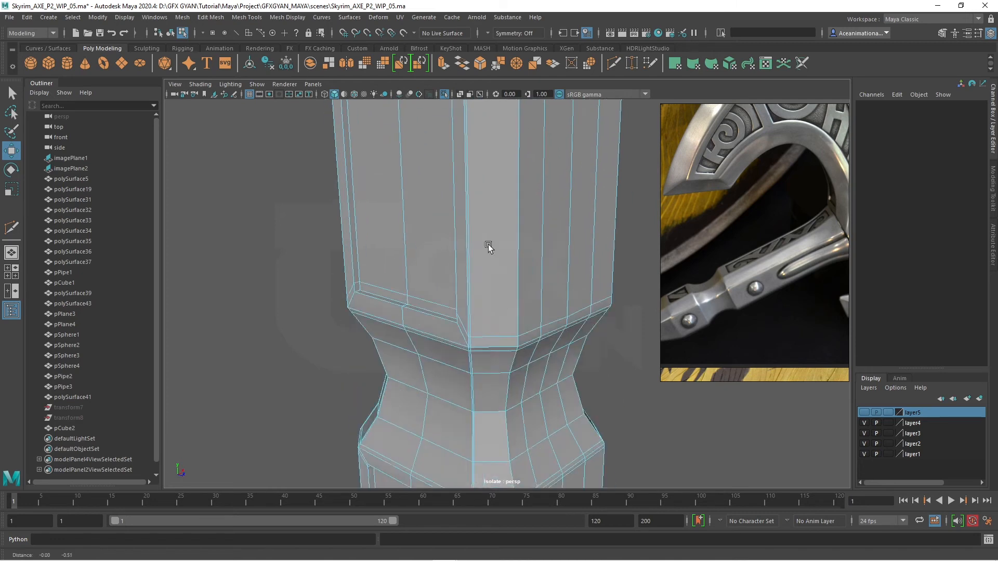
alt+drag(488, 248, 533, 283)
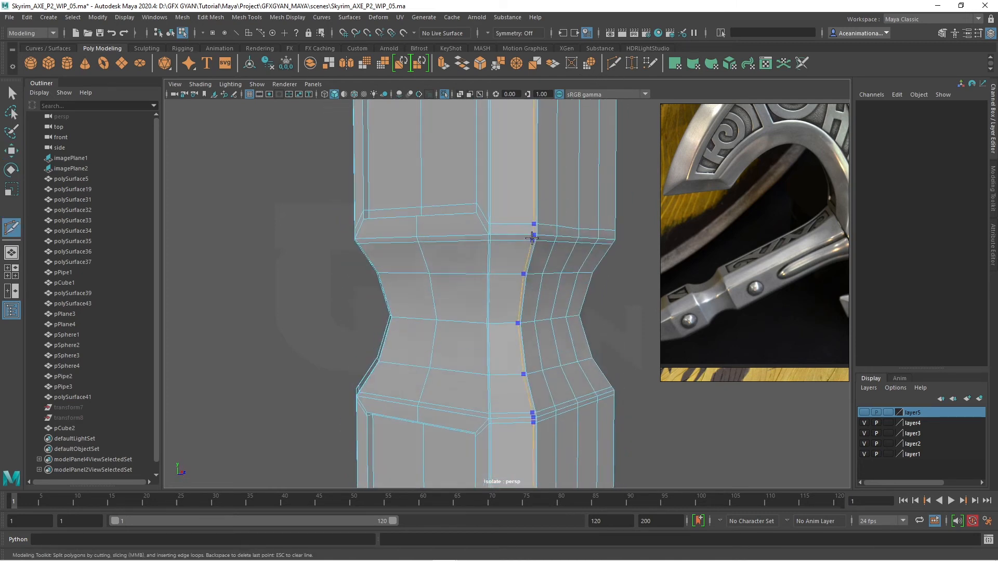
alt+drag(532, 238, 394, 252)
Step: Insert a horizontal edge loop around the middle of the handle's lower block
alt+drag(645, 255, 510, 261)
alt+middle_drag(510, 260, 530, 376)
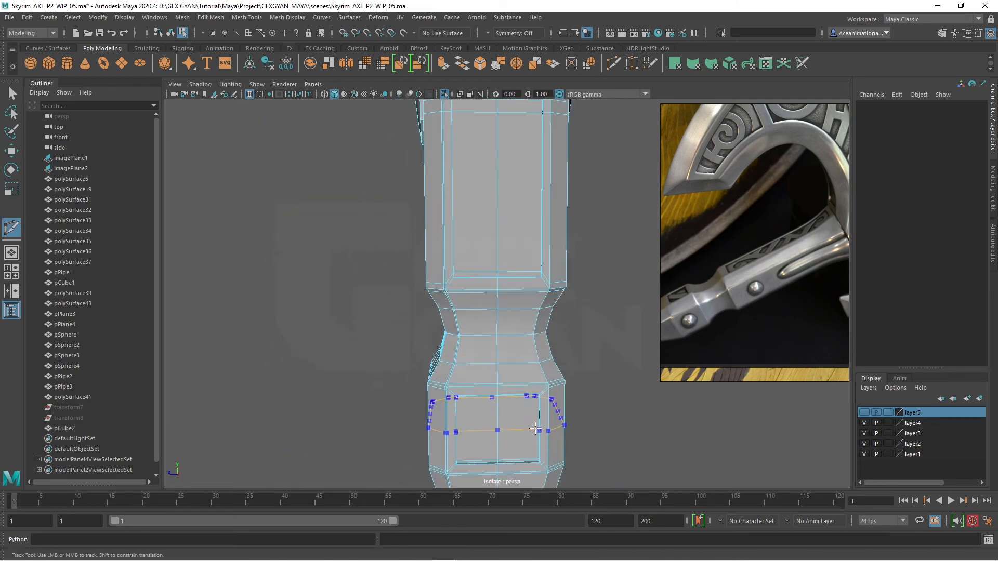
scroll(536, 428, down, 2)
Step: Insert vertical support edge loops along both long sides of the recessed panels, running the length of the handle
alt+middle_drag(545, 208, 557, 328)
scroll(444, 261, up, 4)
scroll(423, 242, down, 3)
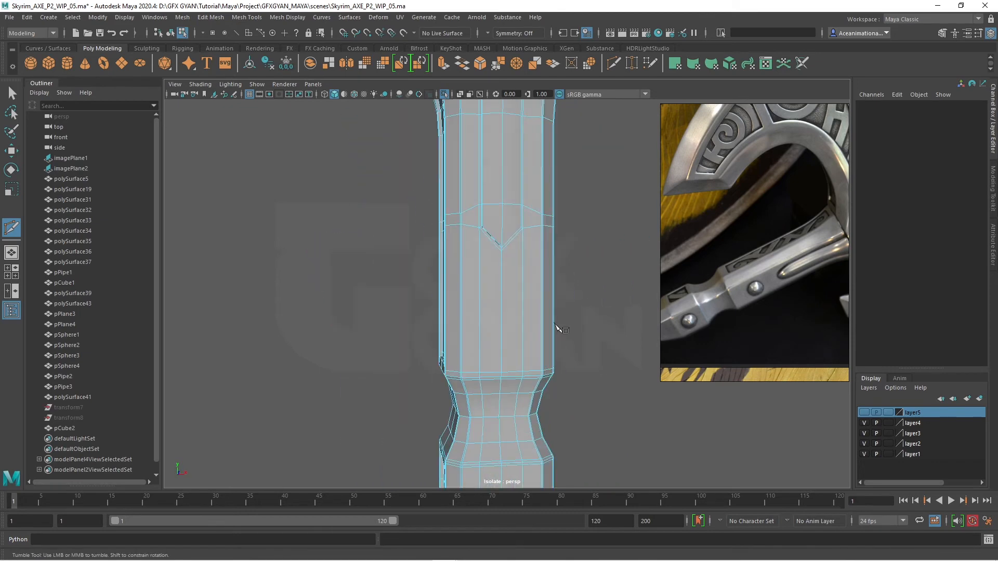
alt+drag(556, 328, 548, 312)
alt+middle_drag(548, 312, 580, 359)
ctrl+click(445, 341)
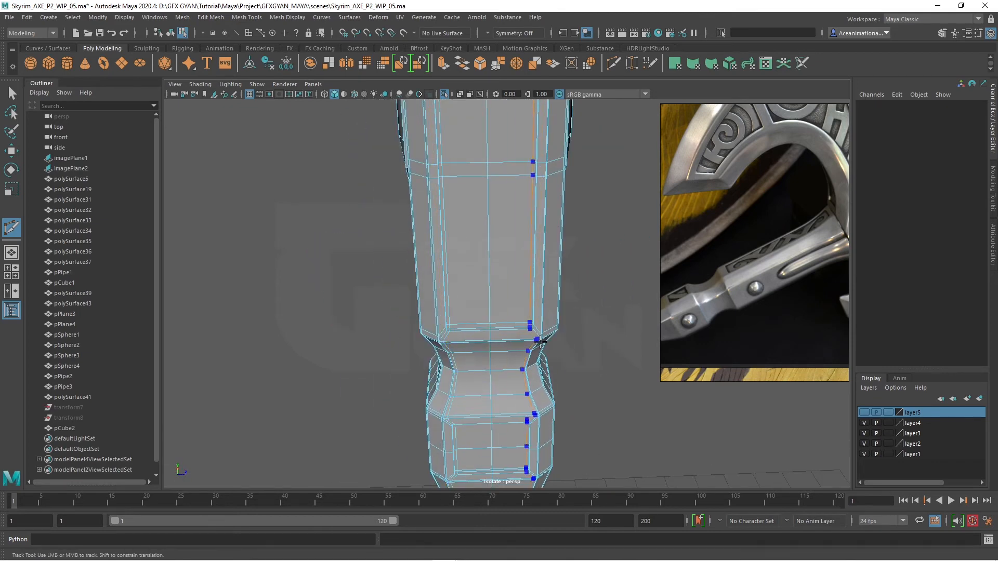
ctrl+click(533, 340)
alt+drag(533, 340, 535, 303)
Step: Examine the lower block's recessed panel in smooth preview
key(w)
key(F8)
key(3)
click(432, 314)
alt+drag(432, 314, 490, 316)
scroll(490, 316, up, 5)
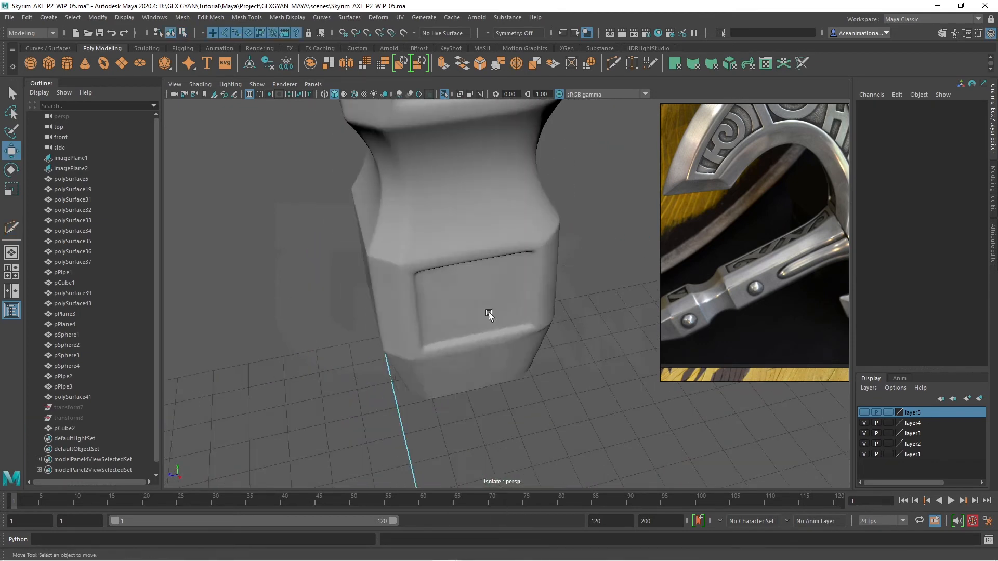
click(490, 316)
key(1)
Step: With Multi-Cut, insert support edge loops close to the inner border of the lower block's recessed panel
key(ctrl+shift+x)
ctrl+click(431, 358)
scroll(436, 355, up, 3)
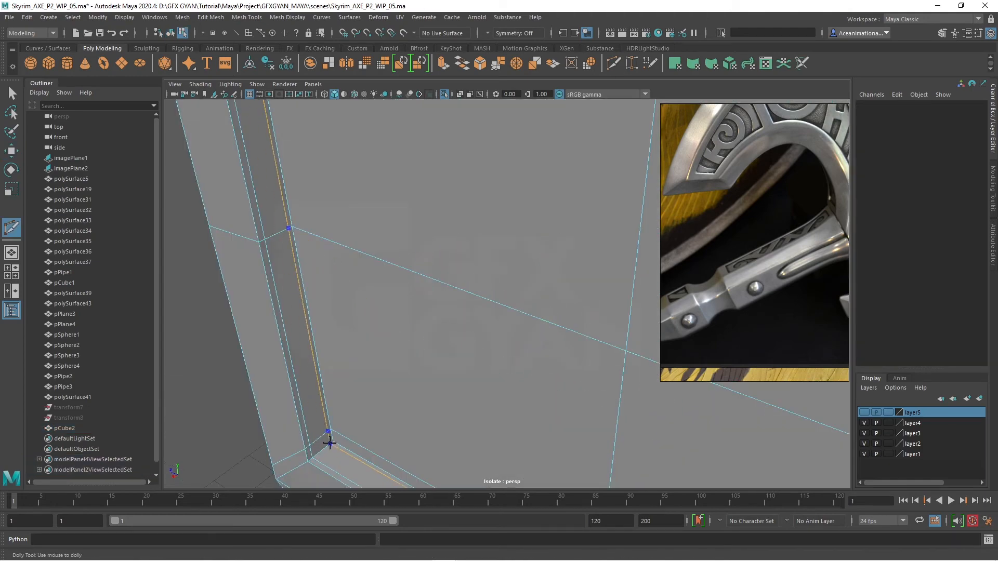
scroll(328, 437, down, 8)
alt+drag(498, 392, 461, 415)
scroll(462, 415, up, 8)
scroll(436, 364, up, 1)
ctrl+click(420, 326)
Step: Insert support edge loops at the lower corner of the upper recessed panel and check the result in smooth preview
scroll(420, 326, down, 6)
alt+drag(421, 326, 614, 317)
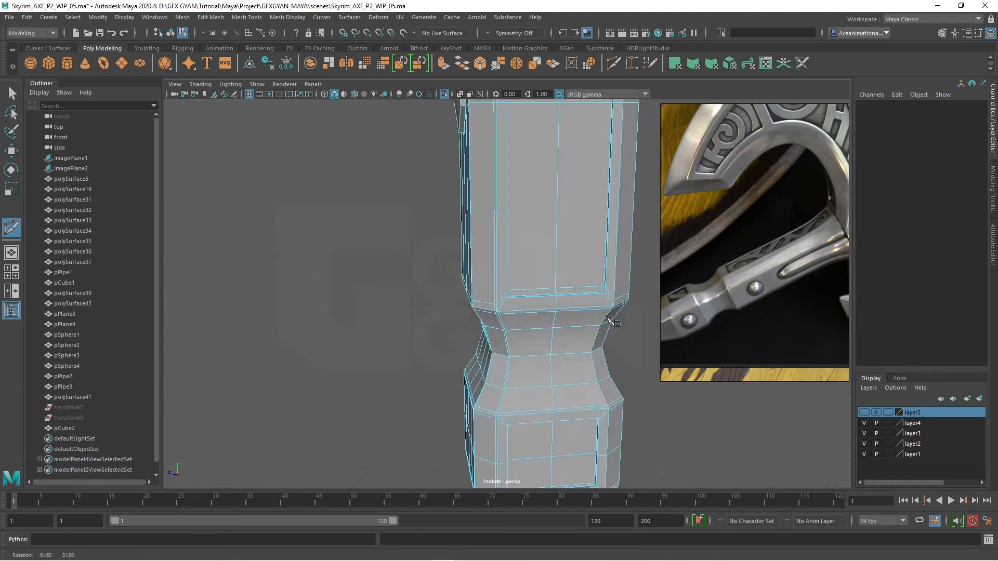
alt+middle_drag(615, 317, 468, 333)
scroll(343, 342, up, 6)
ctrl+click(343, 342)
alt+middle_drag(395, 468, 418, 337)
ctrl+click(403, 390)
scroll(395, 384, down, 5)
key(w)
key(3)
click(372, 369)
Step: Insert vertical support edge loops close to both edges of the narrow corner facet near the handle's flared top
scroll(373, 369, down, 8)
alt+drag(373, 369, 597, 426)
click(520, 234)
key(1)
key(y)
scroll(512, 190, up, 7)
ctrl+click(542, 193)
ctrl+click(653, 191)
scroll(563, 269, down, 4)
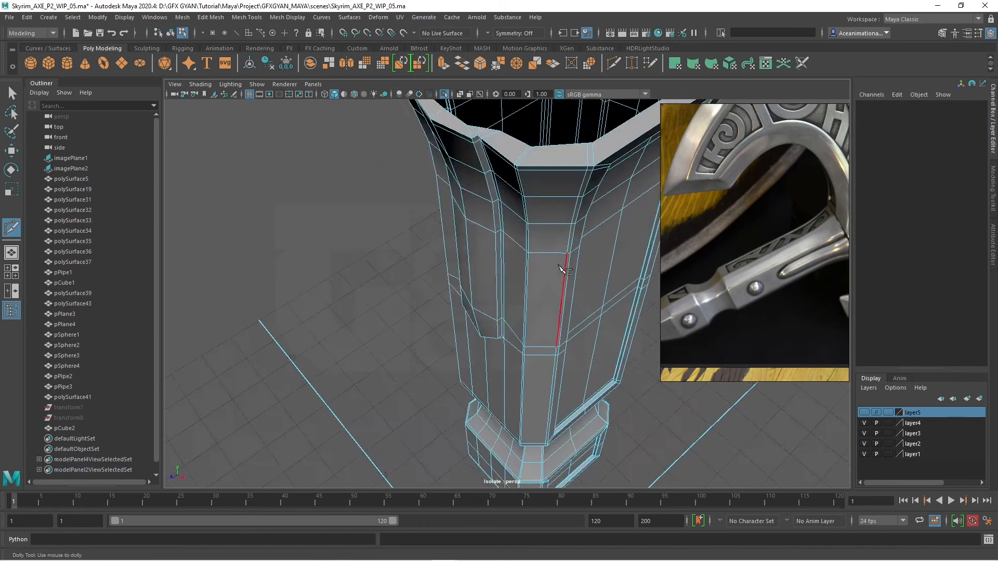
alt+drag(564, 269, 653, 279)
Step: Examine the handle's flared rim and upper panel edges in smooth preview
scroll(505, 211, down, 6)
key(w)
key(3)
click(559, 301)
alt+drag(559, 300, 694, 317)
scroll(539, 276, up, 8)
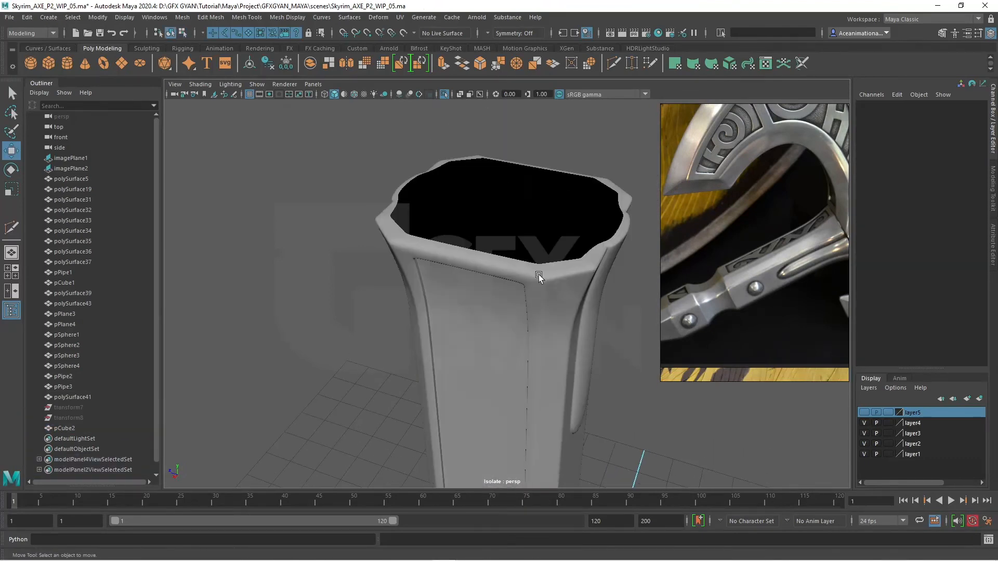
click(539, 276)
key(1)
right_drag(471, 218, 471, 184)
key(3)
Step: Inspect the whole smoothed handle from several sides and compare its shape with the reference photo
scroll(466, 252, down, 8)
alt+drag(499, 297, 745, 316)
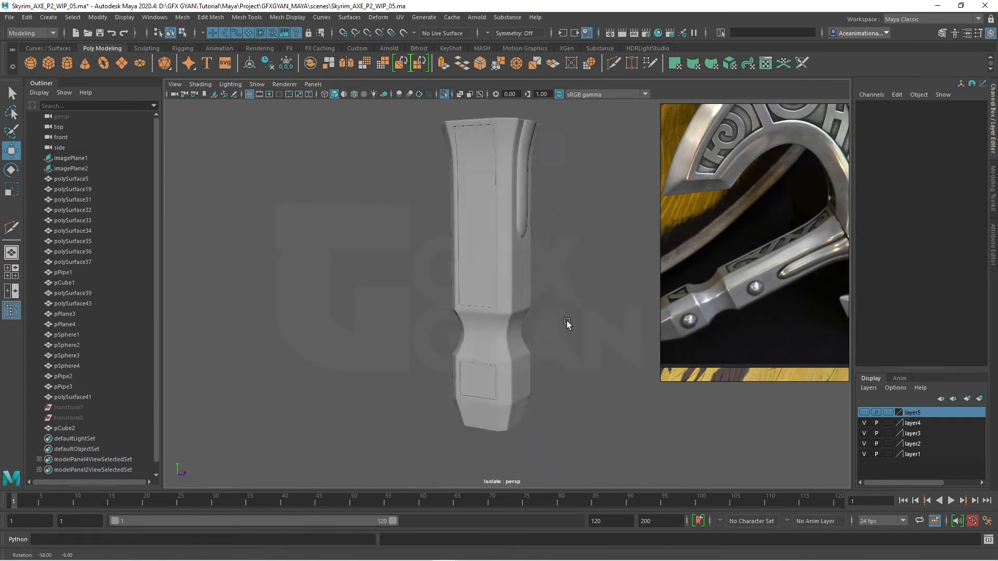
alt+drag(566, 320, 623, 299)
click(479, 357)
click(585, 326)
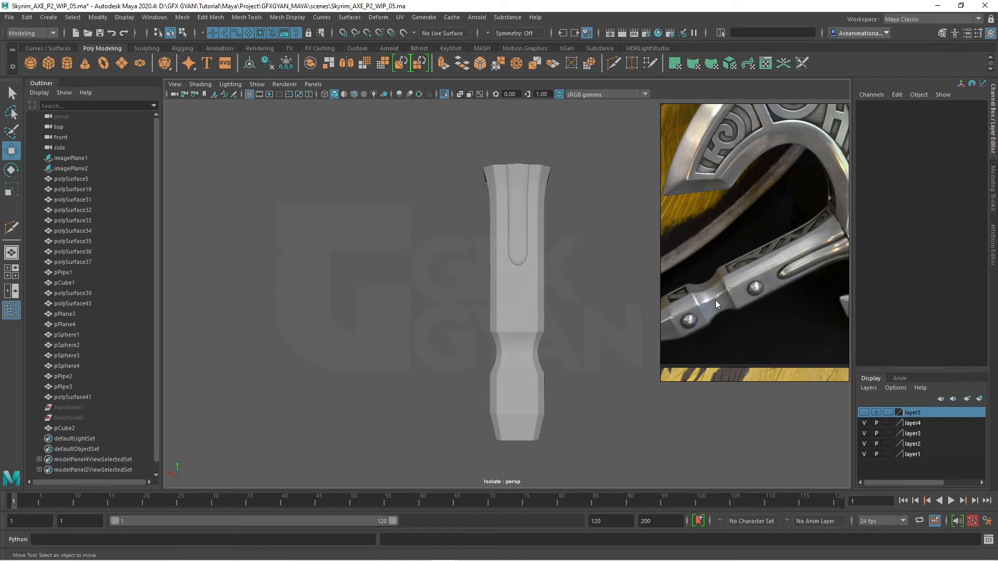
alt+drag(423, 272, 472, 372)
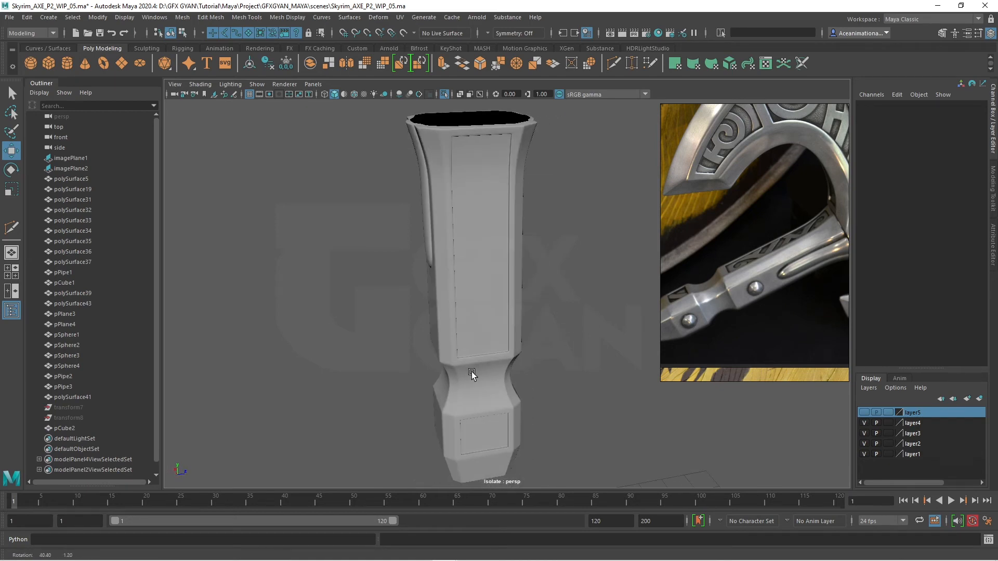
click(472, 372)
click(571, 335)
alt+drag(528, 312, 678, 300)
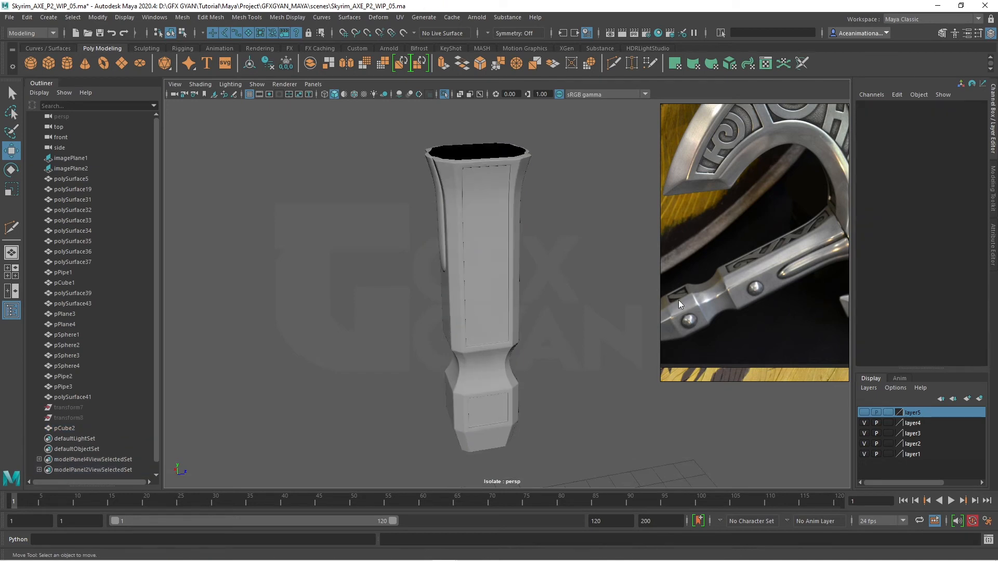
Step: Switch to the reference image board and look through the axe photos for close-ups of the metal handle
click(765, 254)
scroll(791, 245, down, 10)
middle_drag(814, 267, 819, 186)
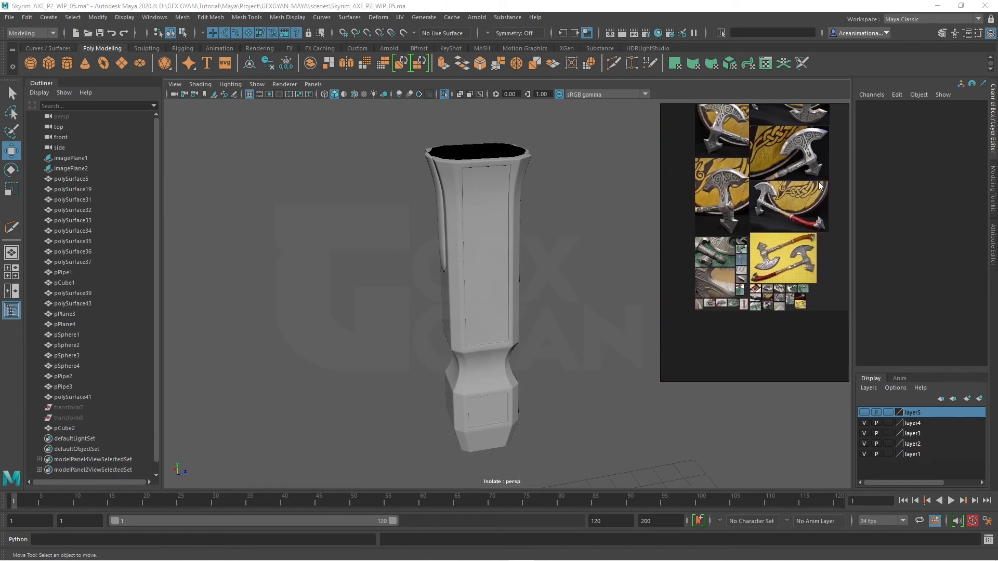
scroll(751, 312, up, 6)
middle_drag(845, 260, 693, 343)
scroll(789, 309, up, 3)
scroll(750, 236, down, 5)
middle_drag(834, 210, 808, 313)
scroll(751, 307, down, 4)
middle_drag(744, 270, 738, 349)
scroll(771, 258, up, 4)
middle_drag(769, 260, 804, 262)
scroll(729, 270, up, 8)
middle_drag(749, 172, 728, 265)
scroll(728, 265, up, 4)
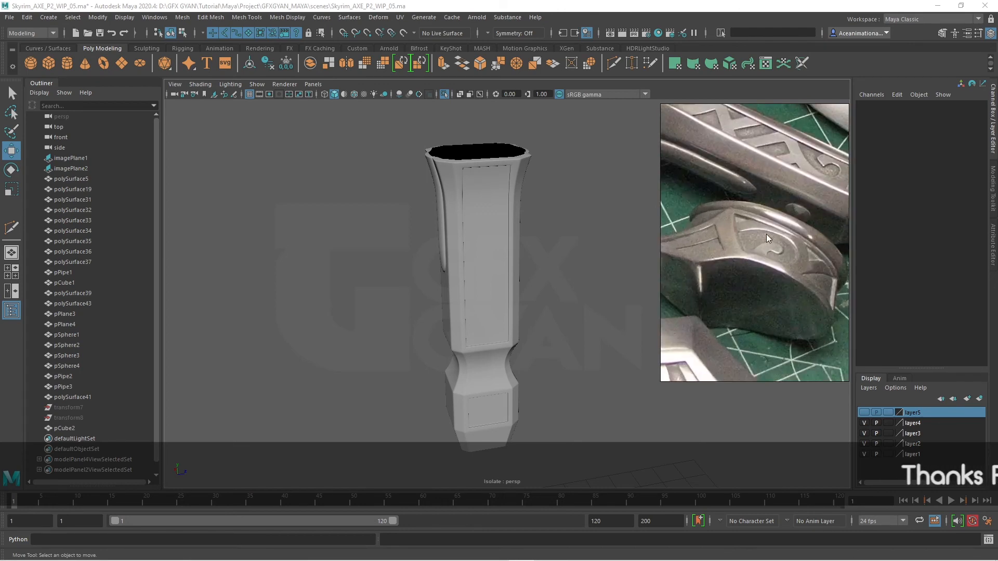
Step: Study the ornament pattern on the handle's long panel in the engraved-metal and black-and-white handle photos
middle_drag(718, 136, 687, 240)
scroll(697, 244, down, 2)
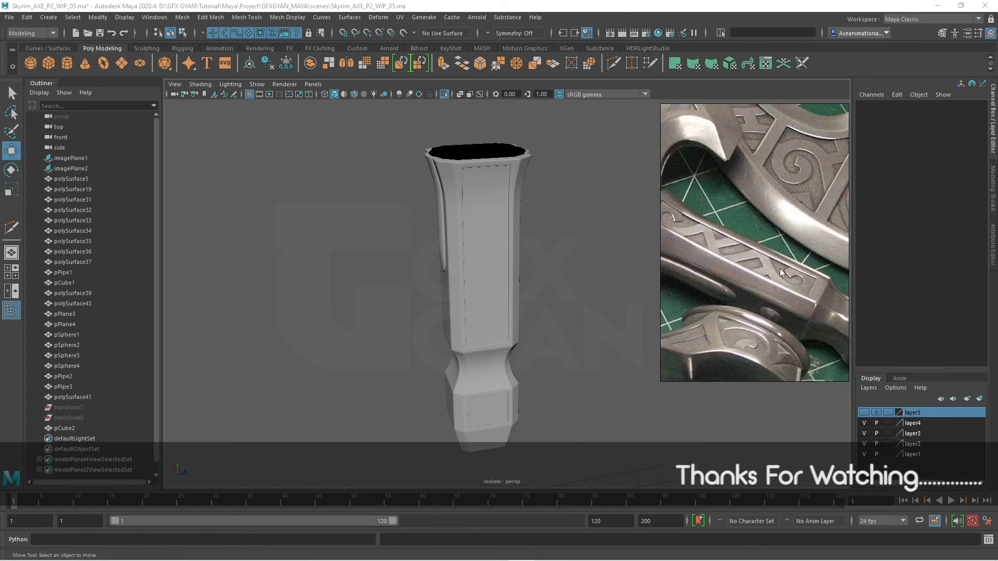
middle_drag(774, 374, 772, 124)
scroll(773, 124, down, 5)
middle_drag(766, 242, 776, 234)
scroll(779, 246, up, 3)
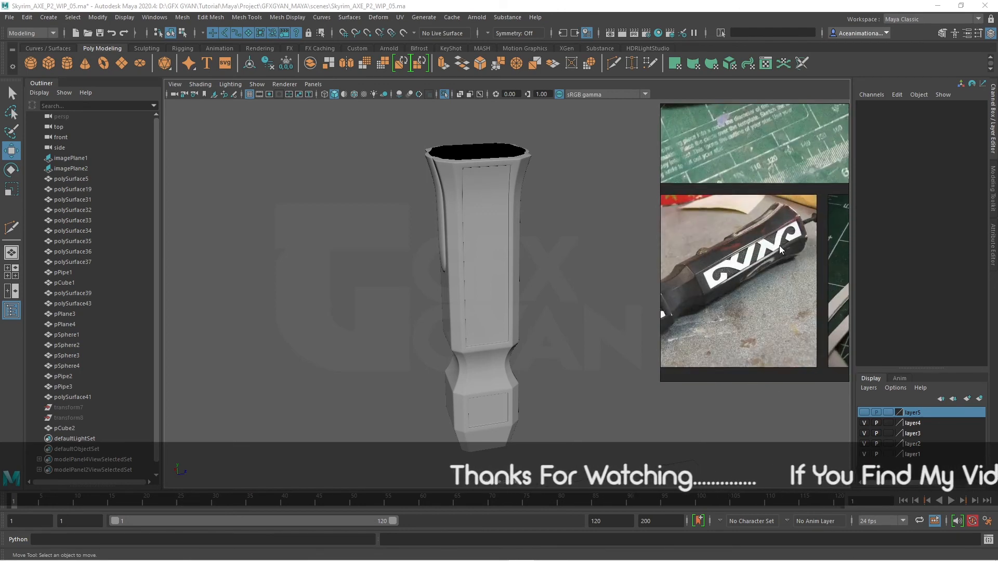
scroll(785, 242, up, 2)
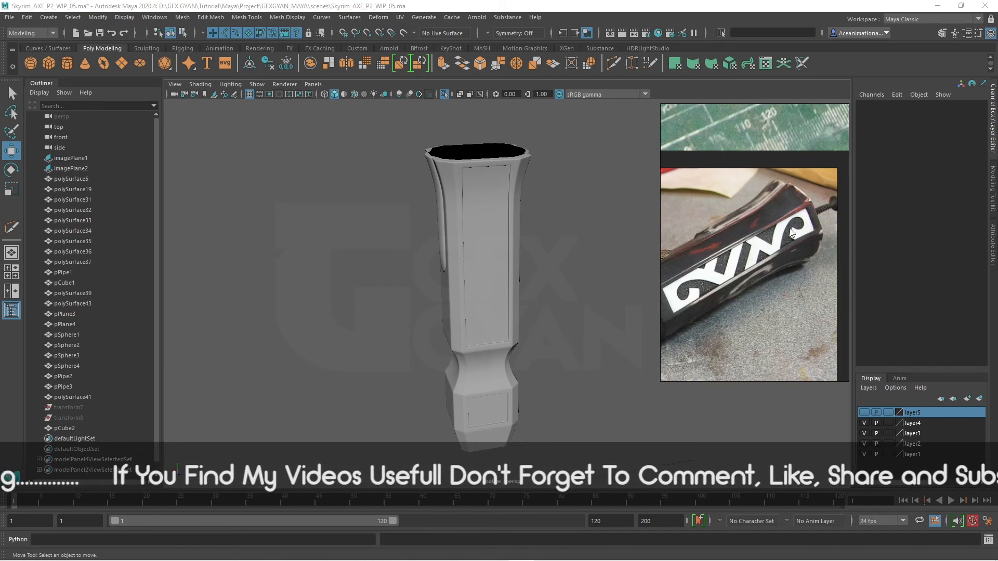
scroll(762, 260, down, 5)
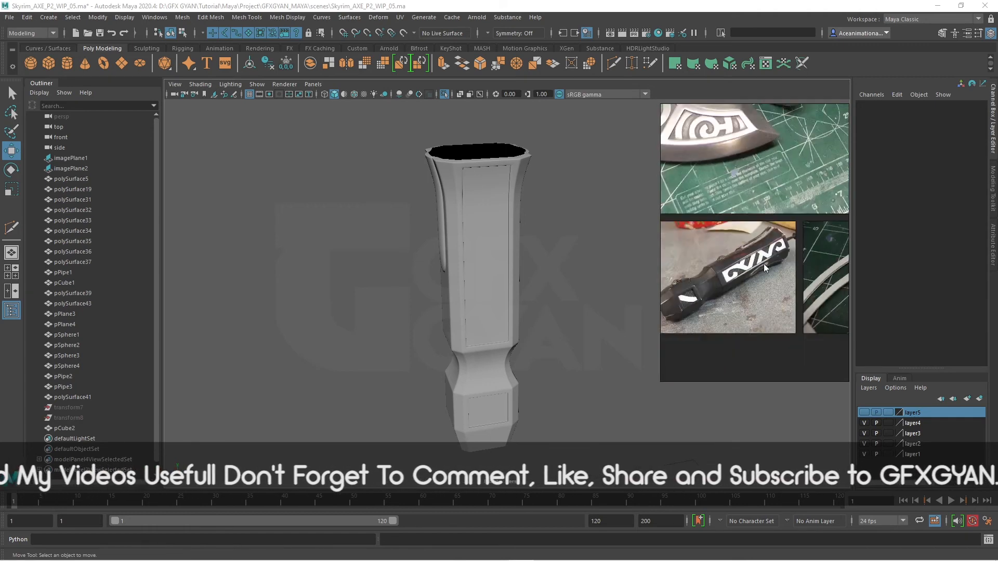
middle_drag(763, 257, 783, 349)
scroll(738, 275, up, 1)
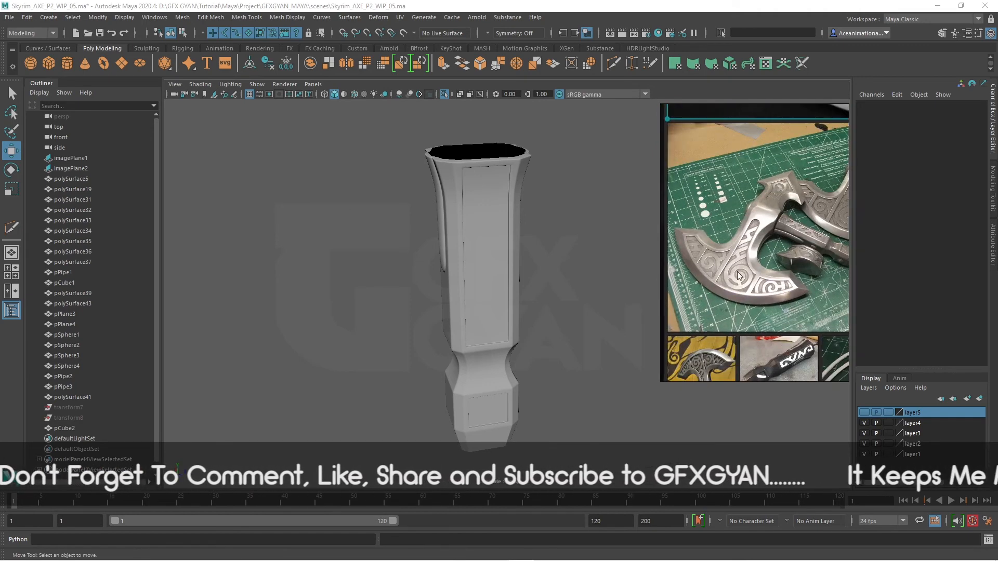
Step: Examine the assembled axe in the perspective view, checking the engraved handle panels, side groove and lower block
alt+right_drag(555, 293, 543, 268)
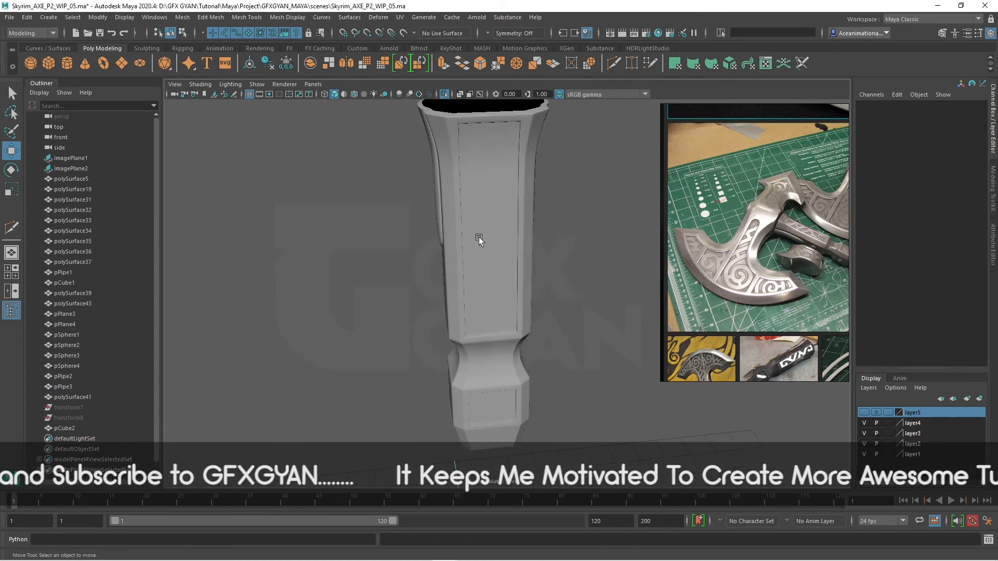
alt+drag(479, 239, 524, 279)
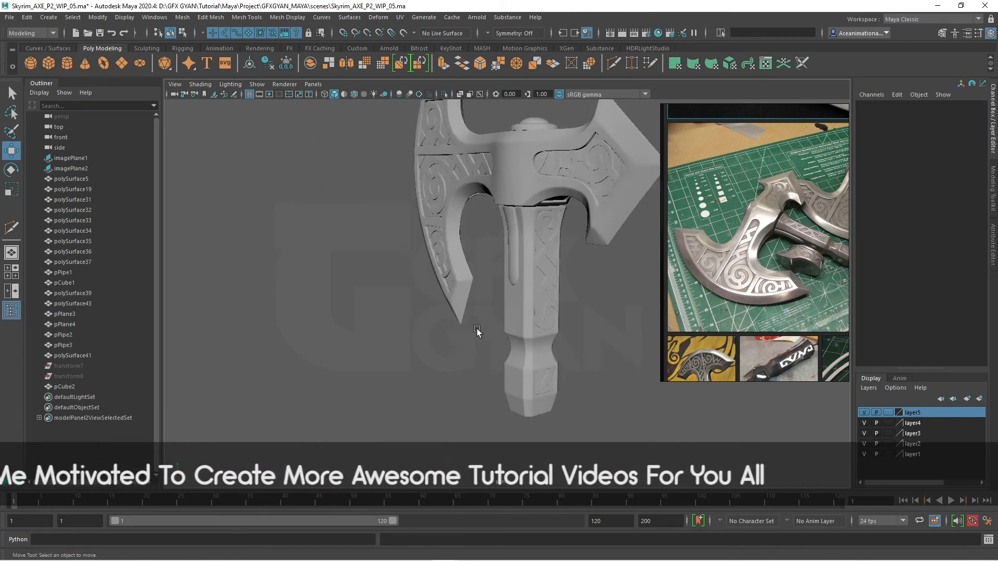
alt+right_drag(474, 329, 480, 166)
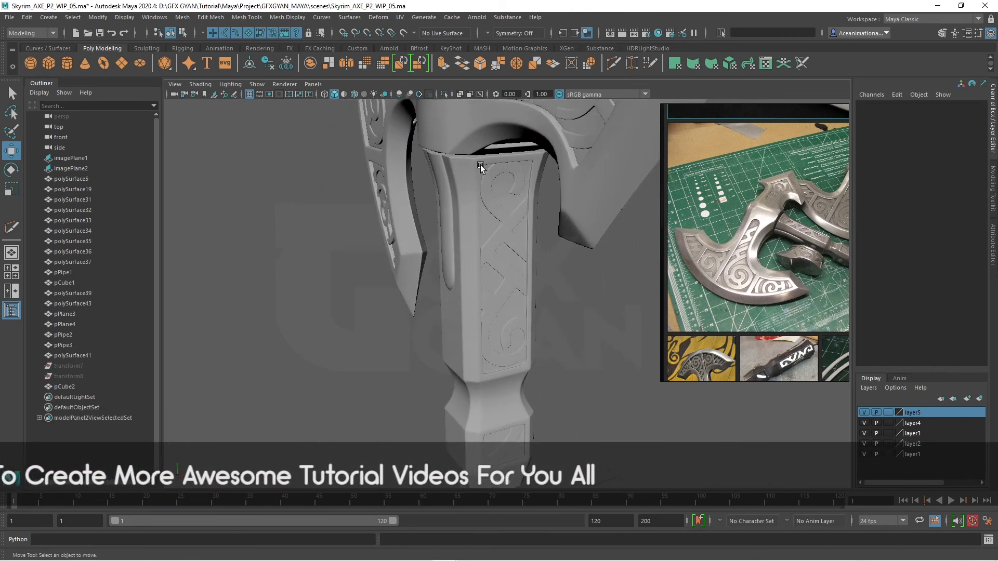
alt+drag(485, 208, 515, 240)
alt+right_drag(515, 240, 517, 256)
alt+middle_drag(517, 256, 533, 347)
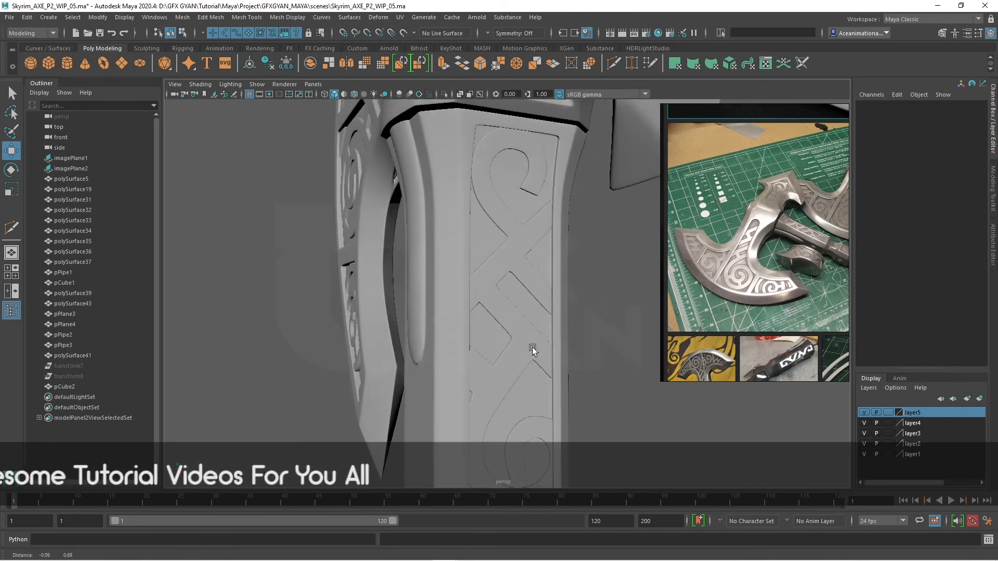
alt+right_drag(533, 347, 524, 290)
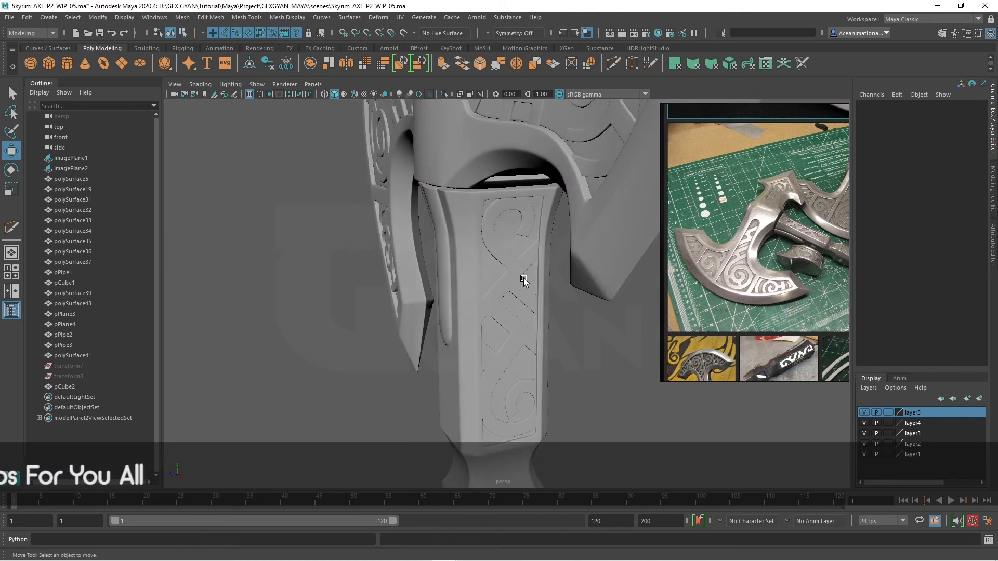
alt+middle_drag(539, 177, 546, 274)
alt+middle_drag(490, 307, 483, 260)
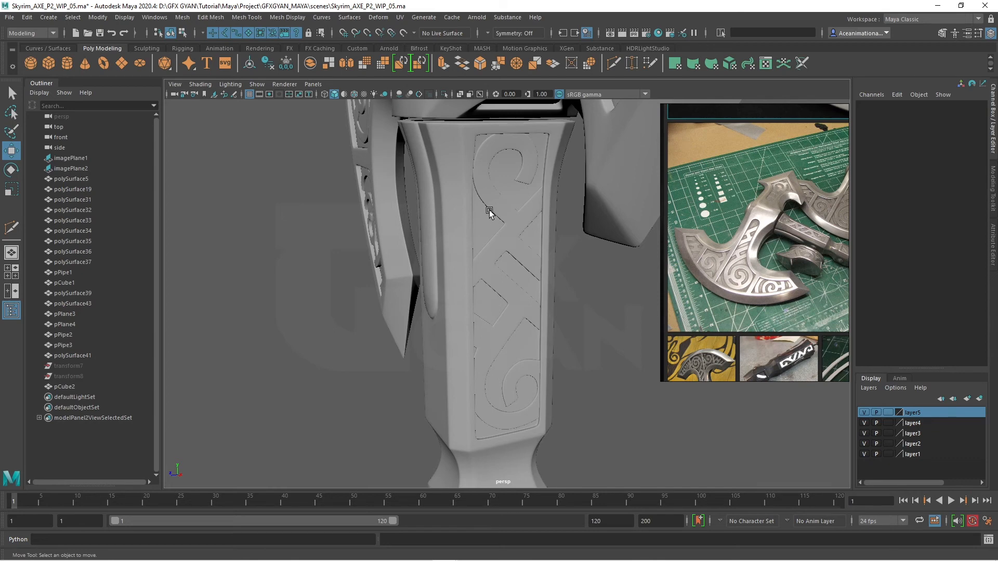
scroll(489, 209, down, 5)
alt+drag(497, 229, 519, 251)
scroll(530, 267, up, 3)
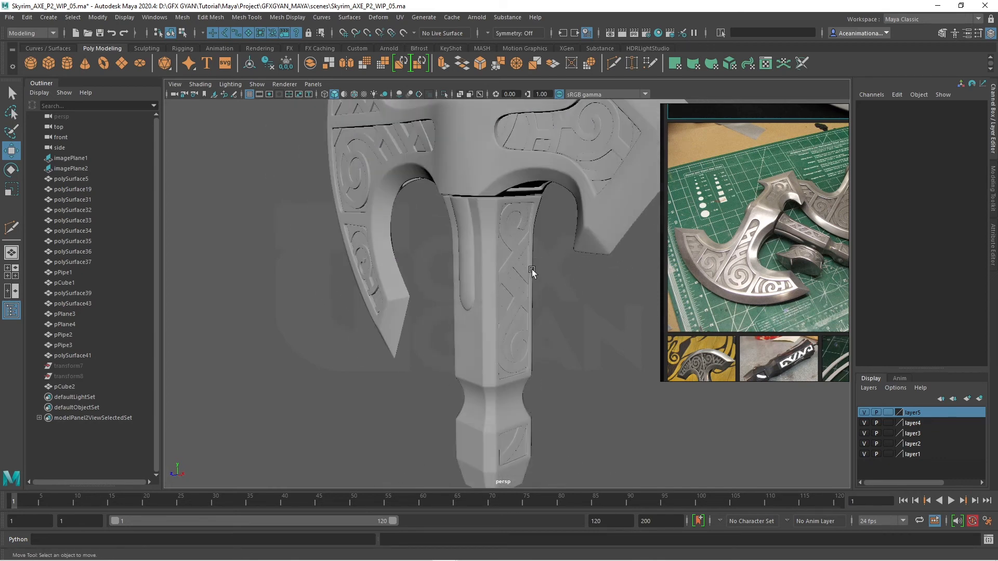
scroll(525, 256, up, 2)
scroll(506, 264, down, 3)
alt+drag(513, 320, 559, 325)
alt+middle_drag(559, 325, 571, 251)
Step: Create a sphere of about 0.178 radius over the handle's upper round mark in the front view, with 6 axis and height subdivisions
click(740, 281)
scroll(742, 281, up, 6)
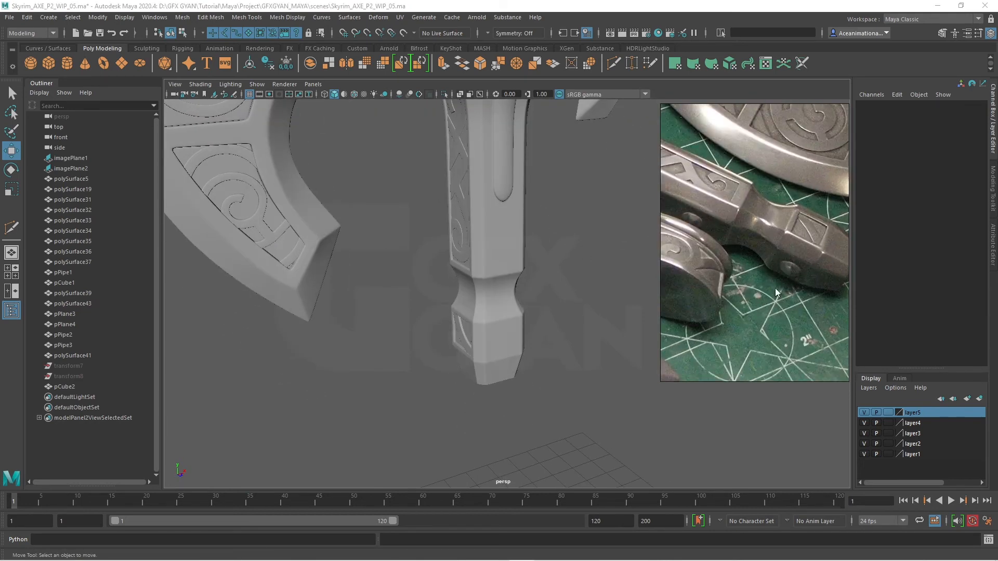
alt+right_drag(533, 297, 538, 318)
alt+drag(538, 316, 373, 395)
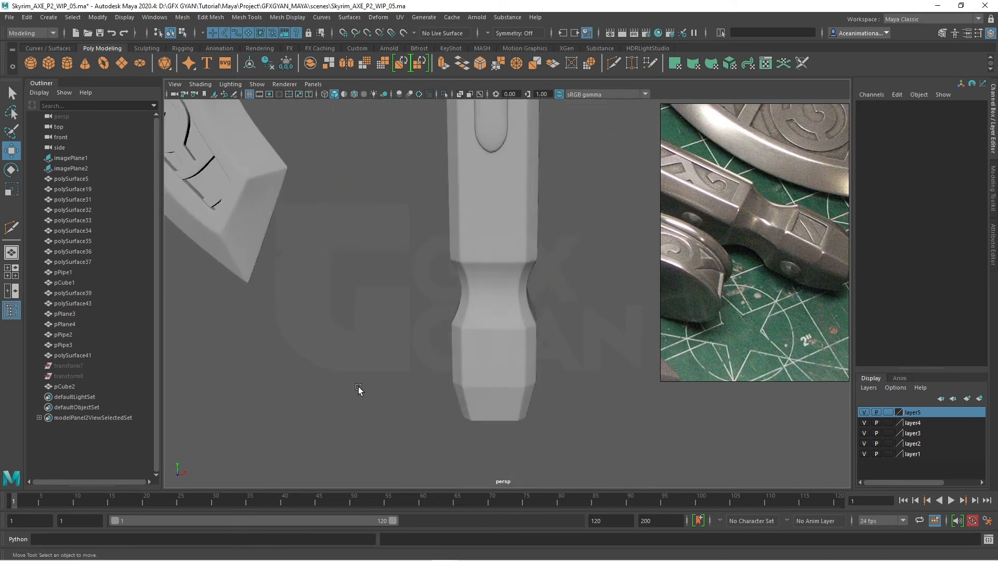
key(space)
key(space)
alt+middle_drag(490, 283, 460, 350)
scroll(460, 351, up, 2)
alt+middle_drag(474, 304, 489, 453)
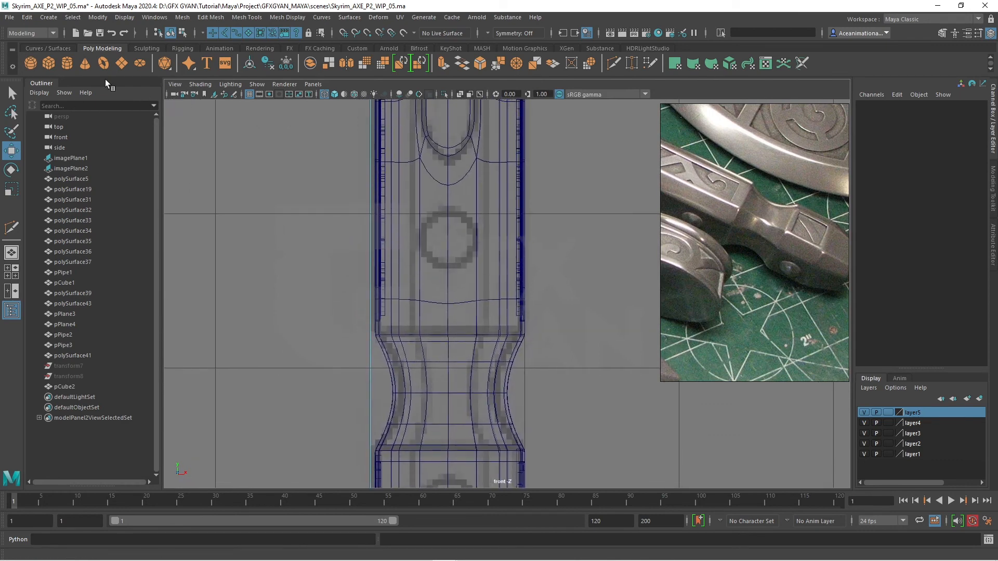
click(31, 63)
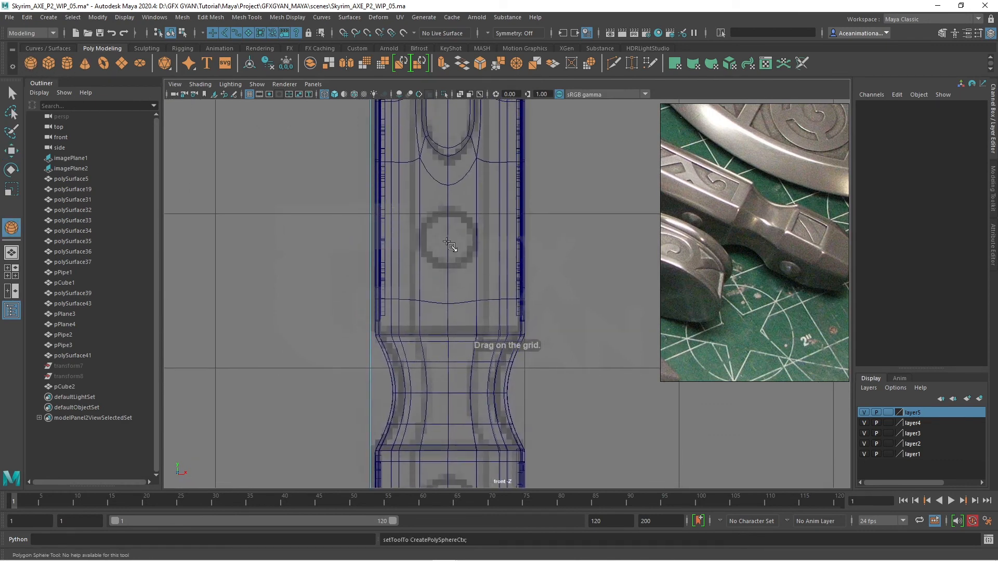
drag(449, 240, 477, 245)
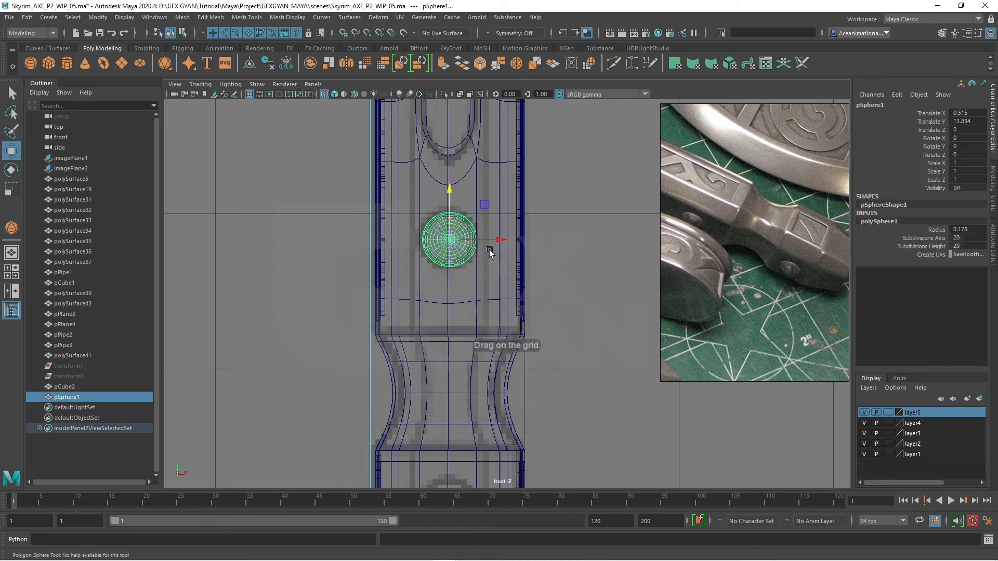
drag(925, 237, 925, 246)
middle_drag(567, 249, 518, 259)
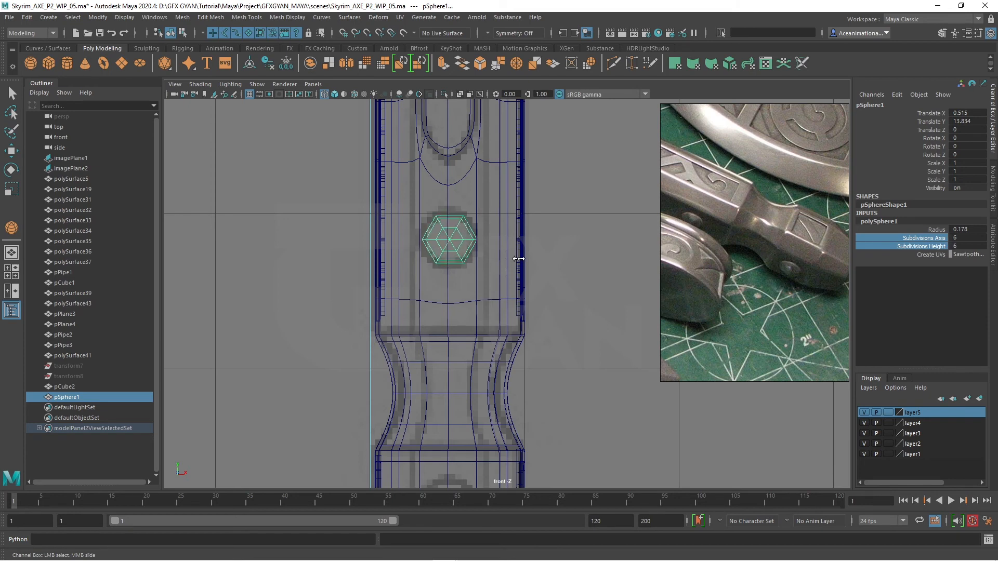
Step: Move the sphere outward from the handle's face along Z to about 1.29 so it stands clear of the mesh
key(space)
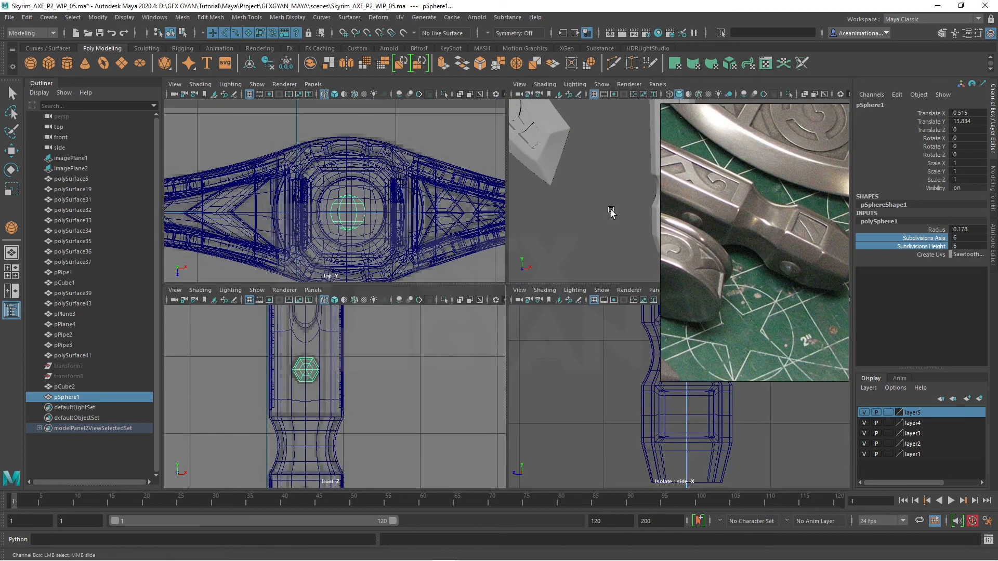
key(space)
alt+drag(494, 255, 552, 281)
key(w)
scroll(552, 280, up, 5)
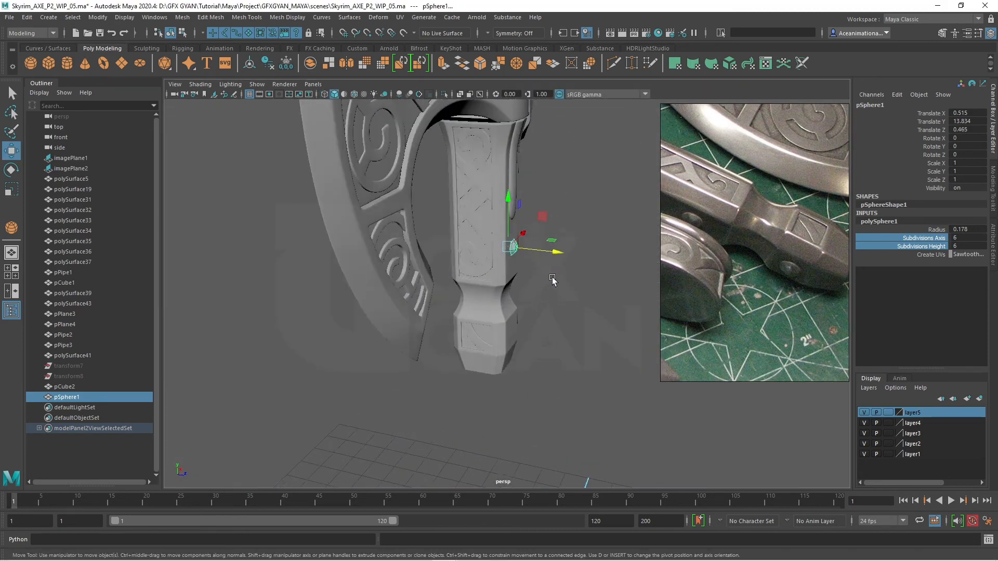
alt+middle_drag(552, 281, 490, 289)
scroll(490, 290, up, 4)
drag(449, 248, 472, 265)
Step: Delete the faces of the sphere's handle-side part to leave an open dome, and preview it smoothed
key(F11)
drag(471, 212, 507, 283)
key(Delete)
alt+drag(579, 258, 494, 242)
scroll(471, 221, up, 4)
right_drag(468, 194, 515, 180)
key(3)
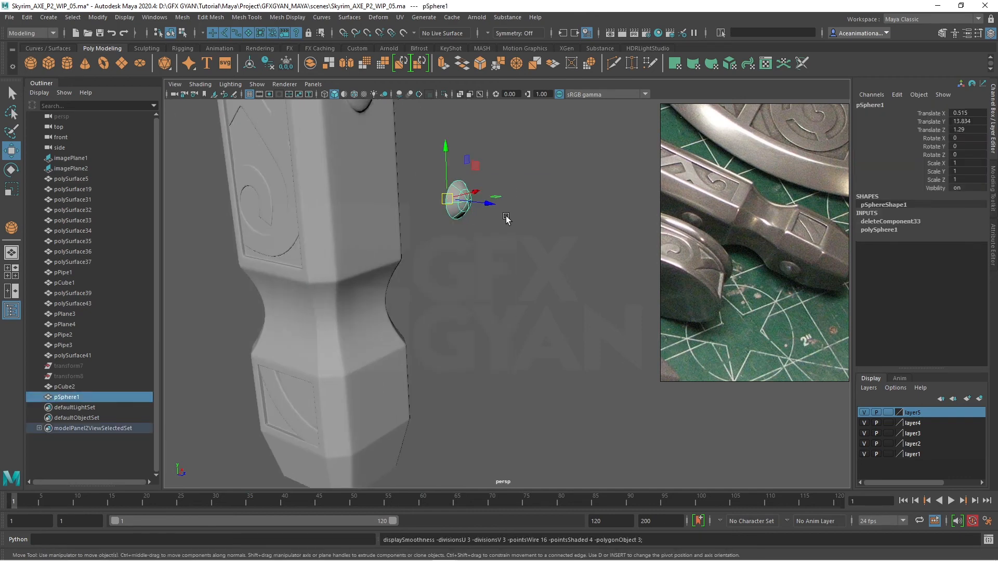
Step: Turn off the dome's smooth preview and extrude its open border edge loop a short way toward the handle
click(500, 226)
click(458, 203)
key(1)
alt+drag(466, 243, 515, 241)
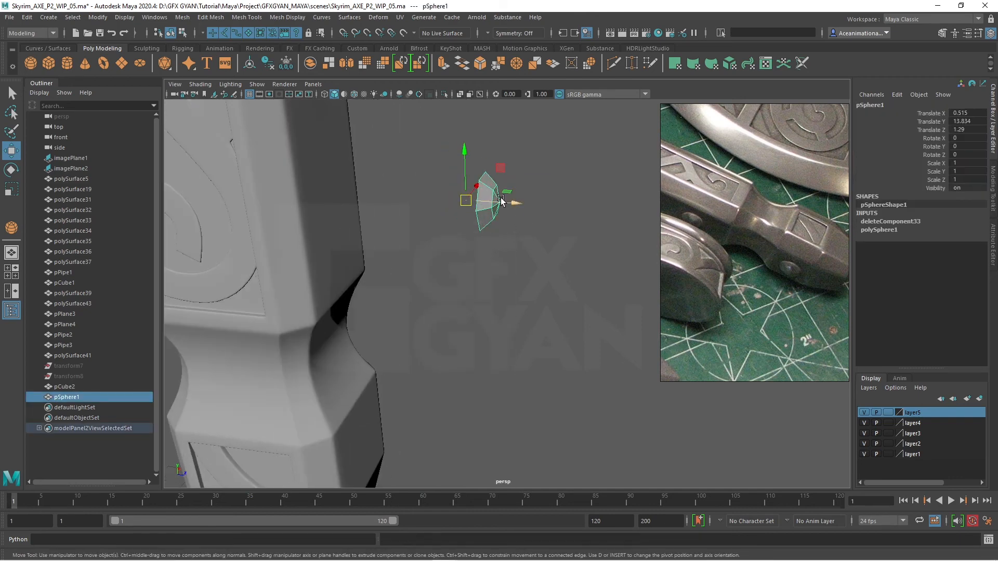
right_drag(498, 193, 497, 164)
double_click(477, 196)
shift+drag(529, 204, 519, 203)
right_drag(486, 180, 516, 159)
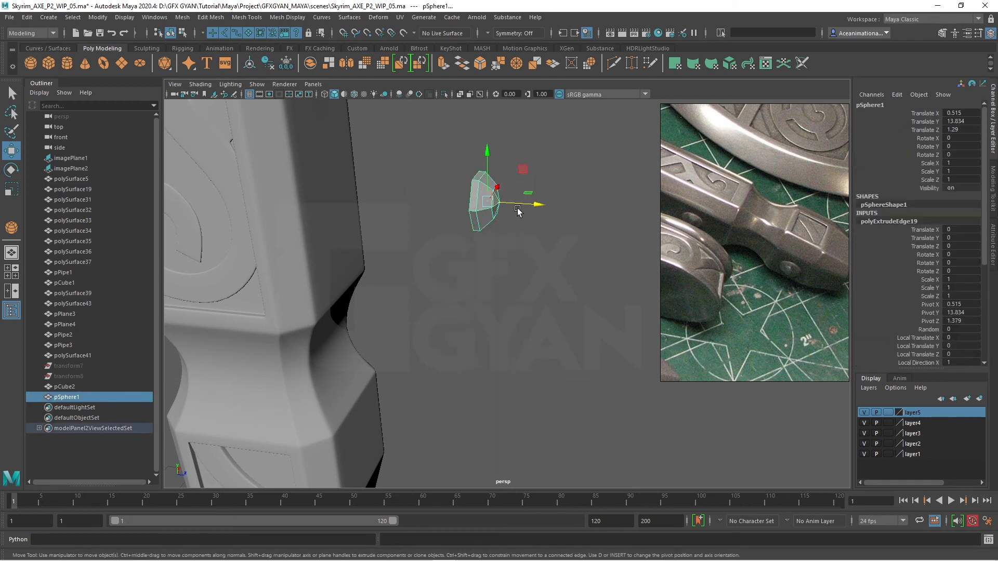
Step: Seat the stud on the handle's front face at a Z translation of about 0.458
drag(532, 206, 381, 207)
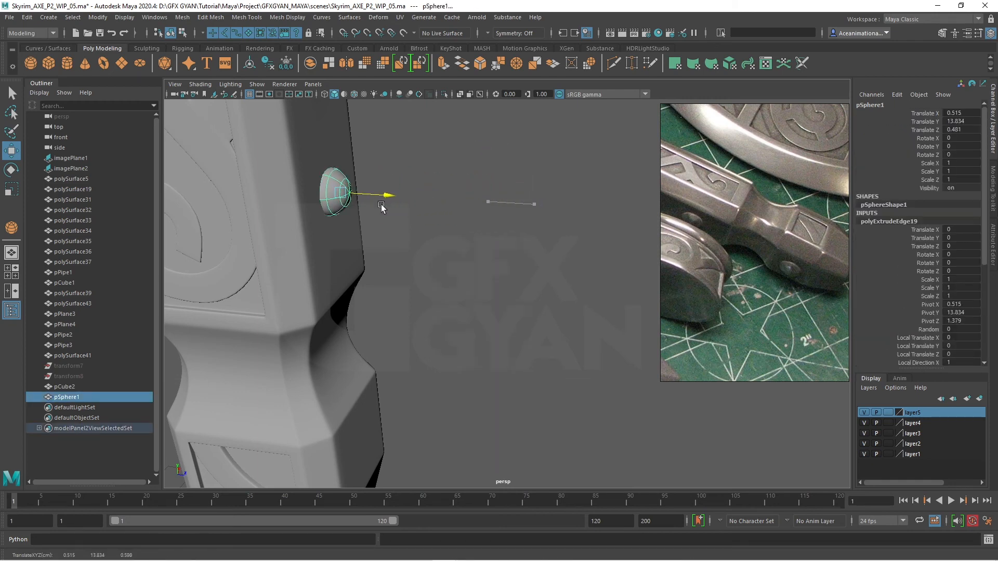
click(435, 245)
alt+drag(435, 246, 437, 177)
click(476, 169)
Step: Scale the stud uniformly to about 1.219 and place a copy over the lower round mark at about 12.104 in Y
key(space)
key(space)
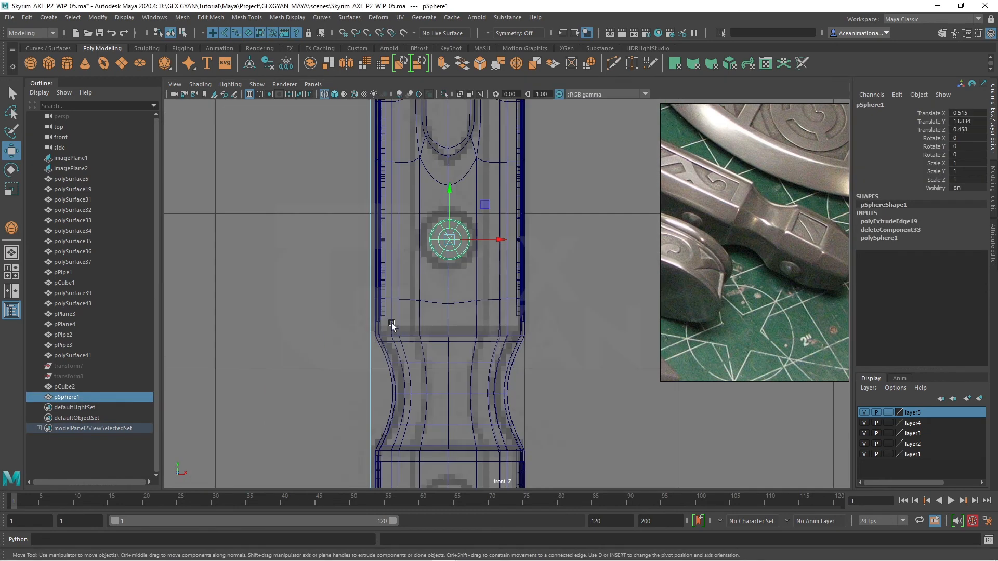
scroll(410, 276, down, 4)
scroll(454, 256, up, 2)
key(r)
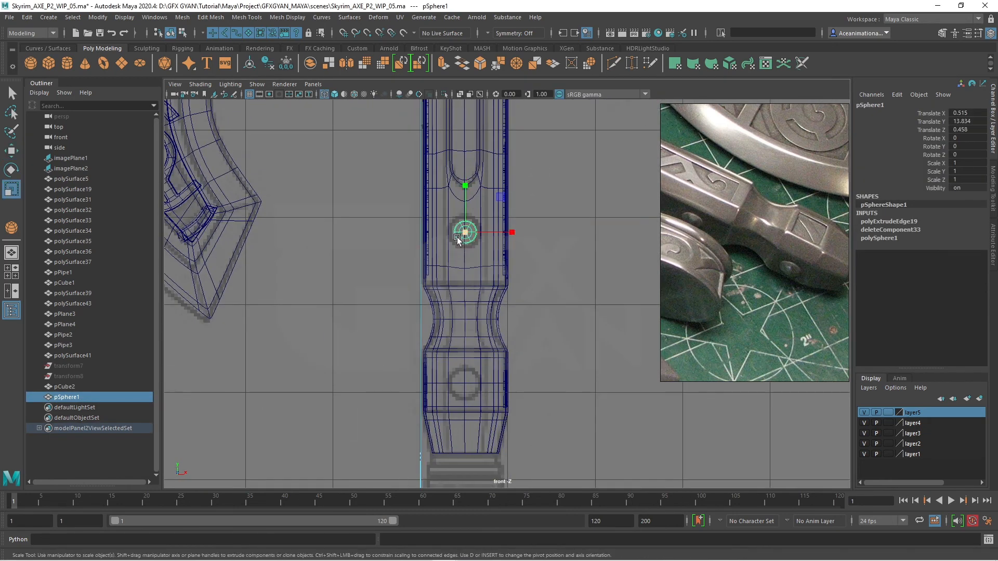
drag(463, 234, 477, 233)
key(w)
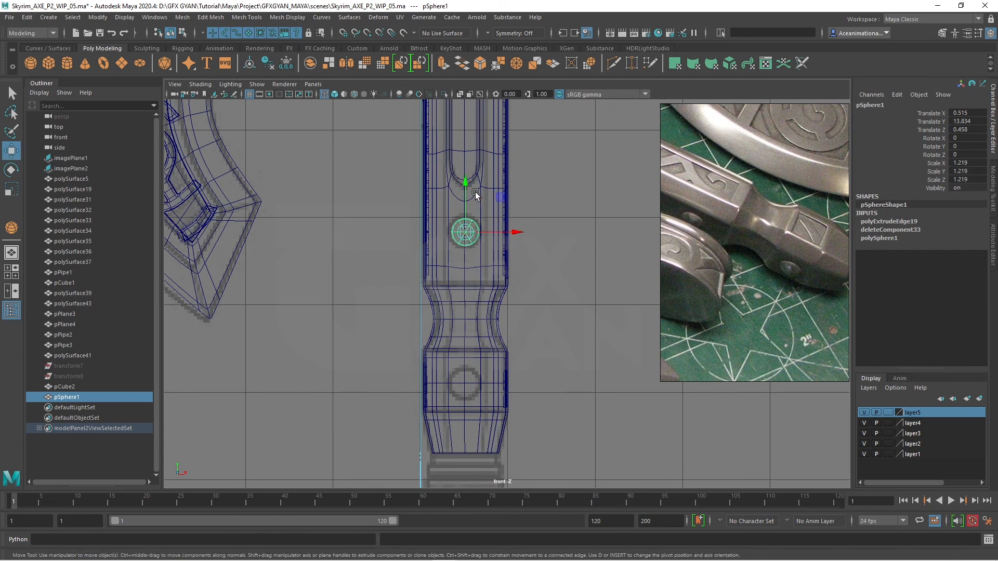
shift+drag(475, 195, 452, 333)
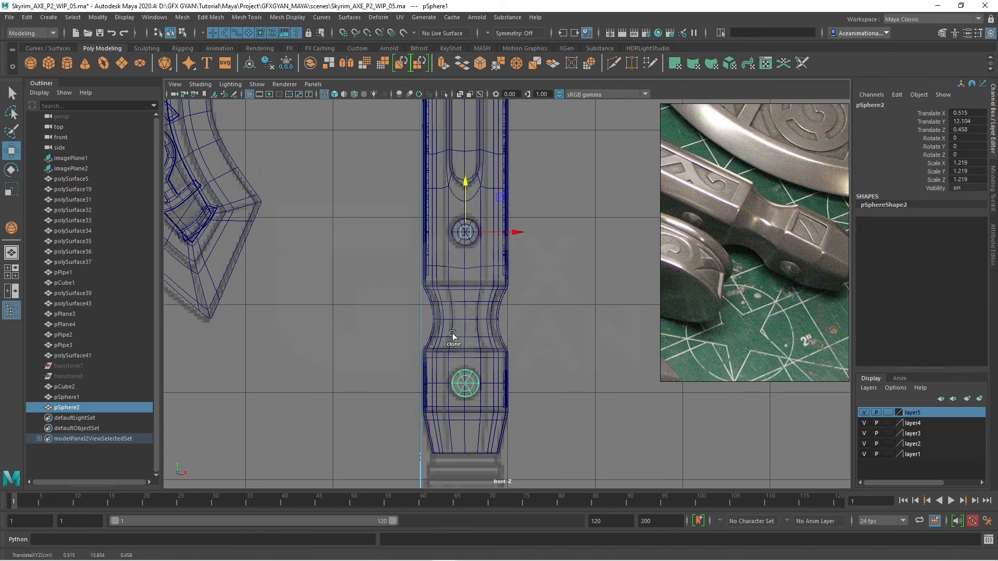
Step: Select the upper and lower studs on the handle and combine them into one mesh
key(space)
key(space)
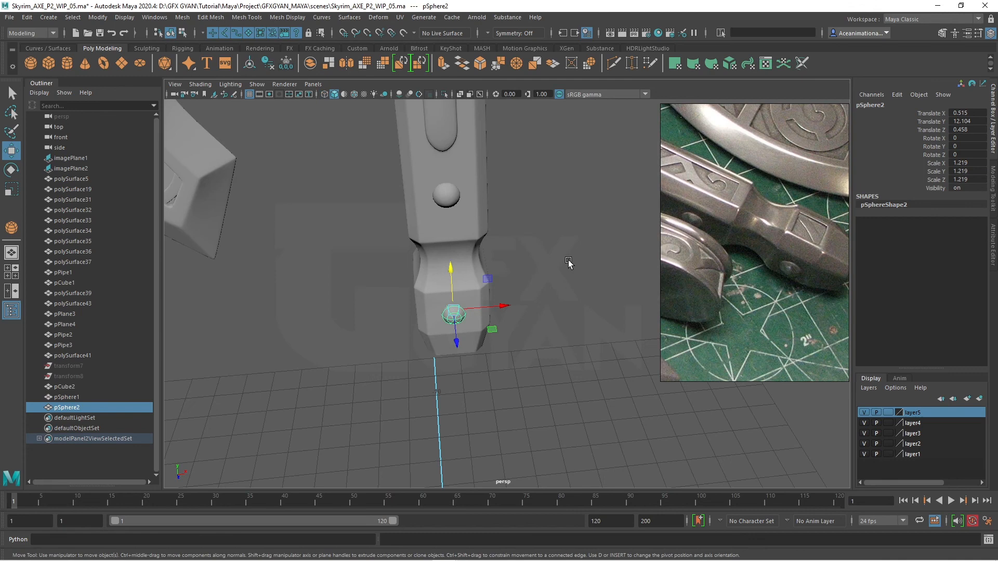
shift+click(444, 205)
scroll(434, 276, down, 4)
alt+drag(434, 276, 515, 265)
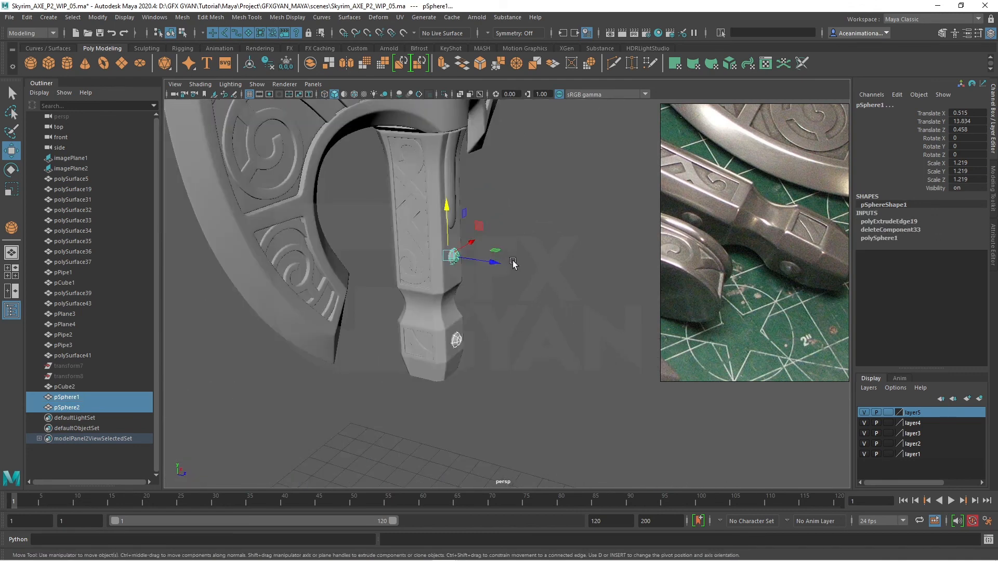
click(311, 64)
alt+drag(529, 312, 544, 320)
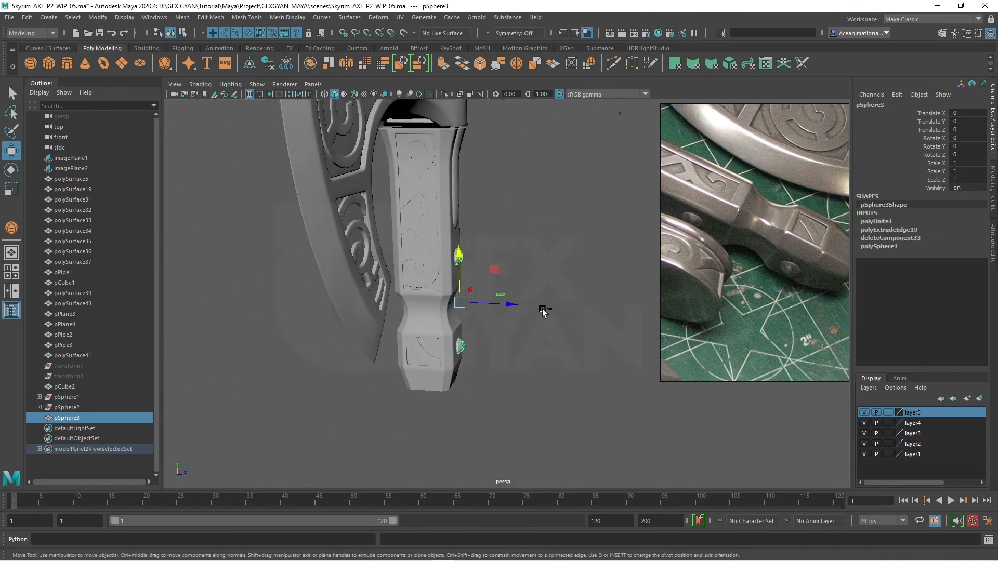
Step: Duplicate the combined studs, mirror the copy with Scale Z -1, and move it onto the handle's opposite face
key(ctrl+d)
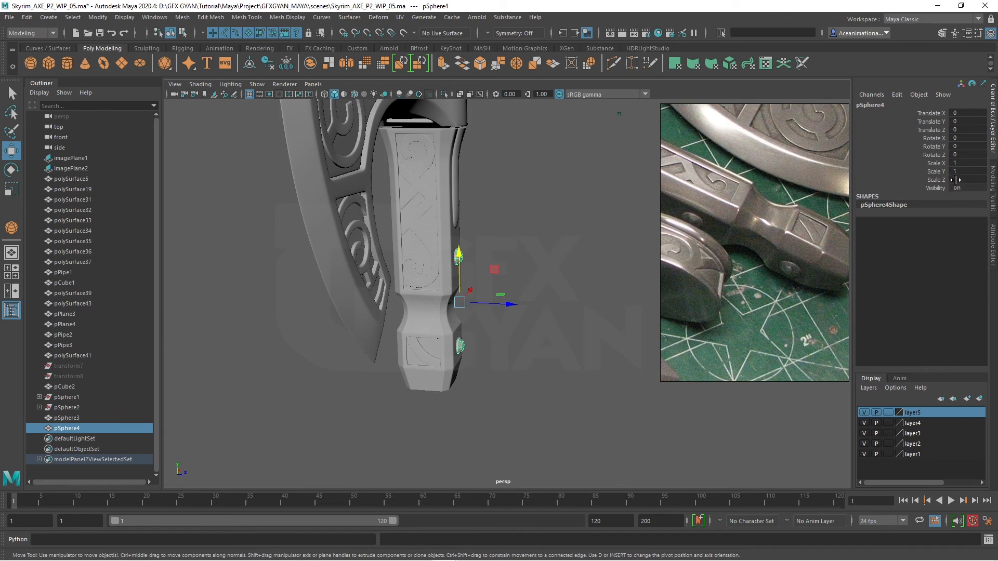
text(-)
key(Return)
alt+middle_drag(493, 313, 544, 328)
drag(544, 313, 509, 310)
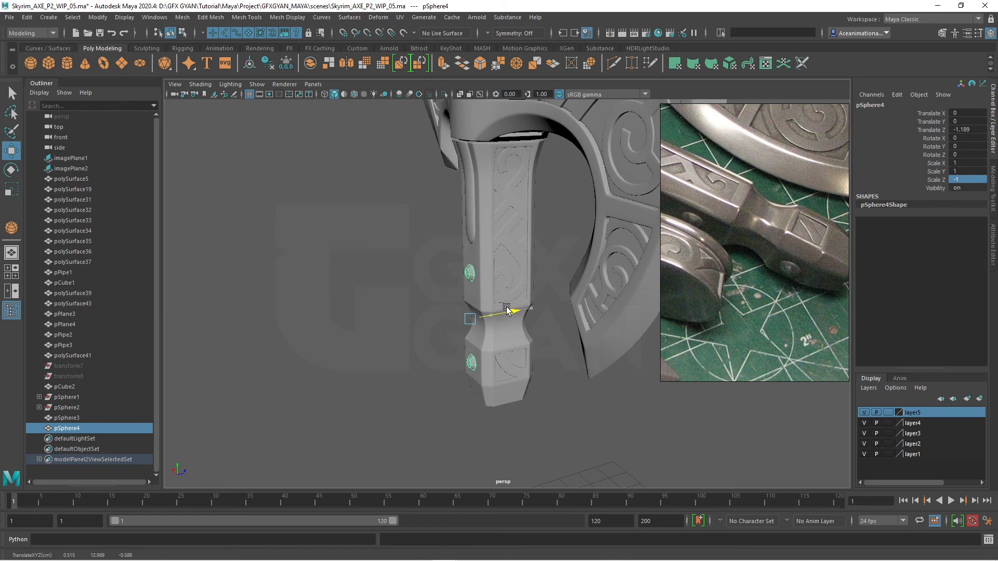
click(452, 346)
Step: Inspect the whole axe with its new handle studs from several sides and compare it with the metal axe photo
scroll(454, 348, down, 5)
alt+drag(455, 348, 502, 279)
alt+middle_drag(502, 279, 504, 369)
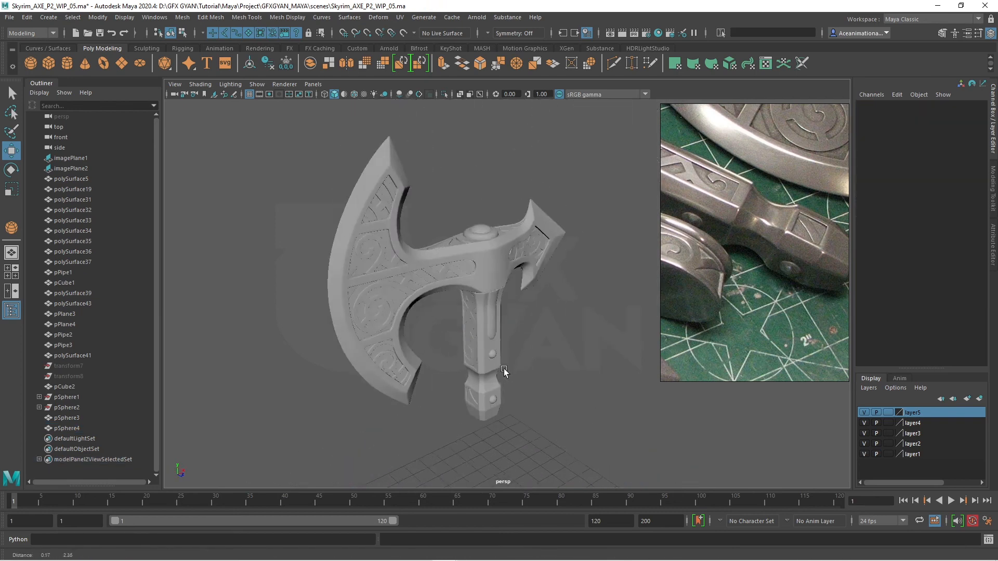
alt+right_drag(504, 369, 488, 325)
mouse_move(488, 325)
alt+mouse_down()
mouse_move(503, 342)
mouse_move(499, 330)
alt+mouse_up()
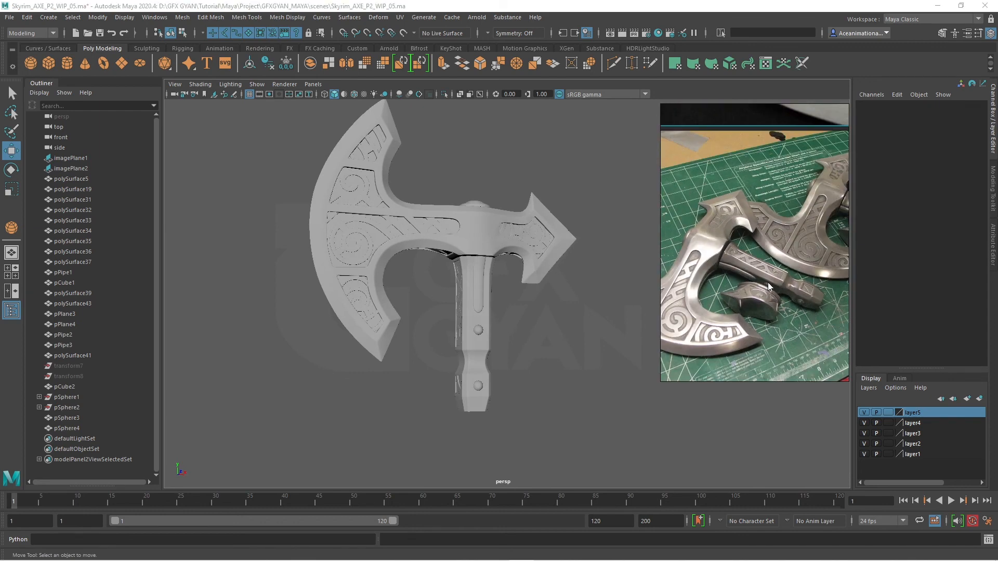
scroll(522, 323, up, 10)
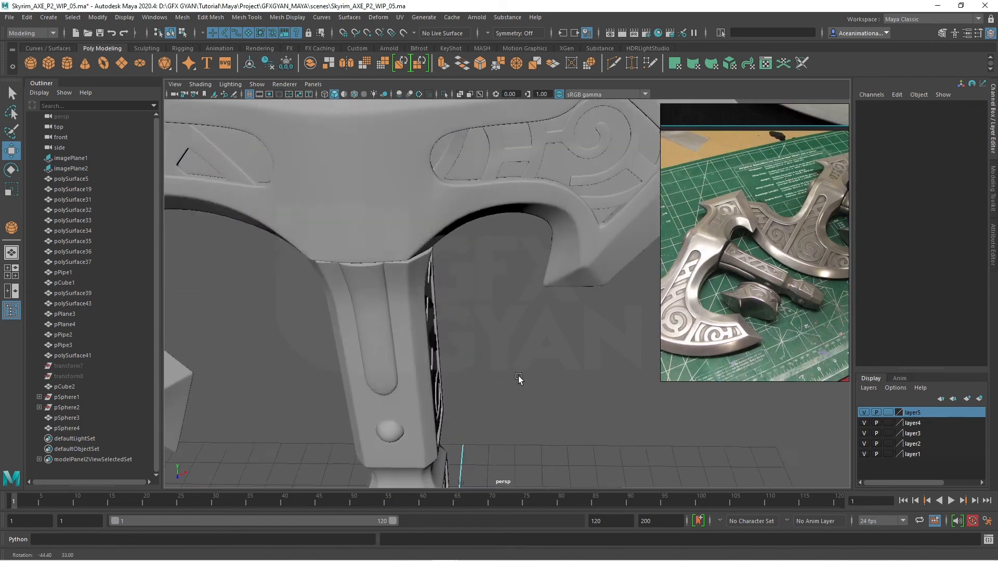
mouse_move(530, 270)
alt+mouse_down()
mouse_move(566, 285)
mouse_move(633, 252)
mouse_move(614, 212)
mouse_move(517, 265)
alt+mouse_up()
scroll(528, 310, down, 8)
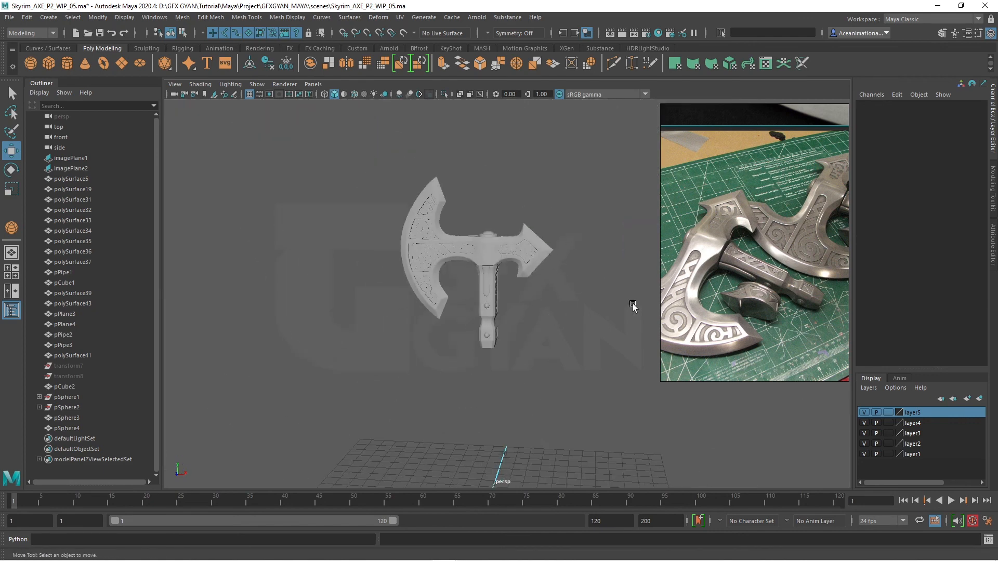
Step: Browse the reference board to the shield photo and study the axe's red leather-wrapped grip and its stitching
scroll(778, 268, down, 3)
scroll(778, 269, down, 4)
middle_drag(738, 312, 802, 252)
scroll(688, 273, up, 2)
middle_drag(691, 273, 747, 337)
scroll(759, 242, up, 5)
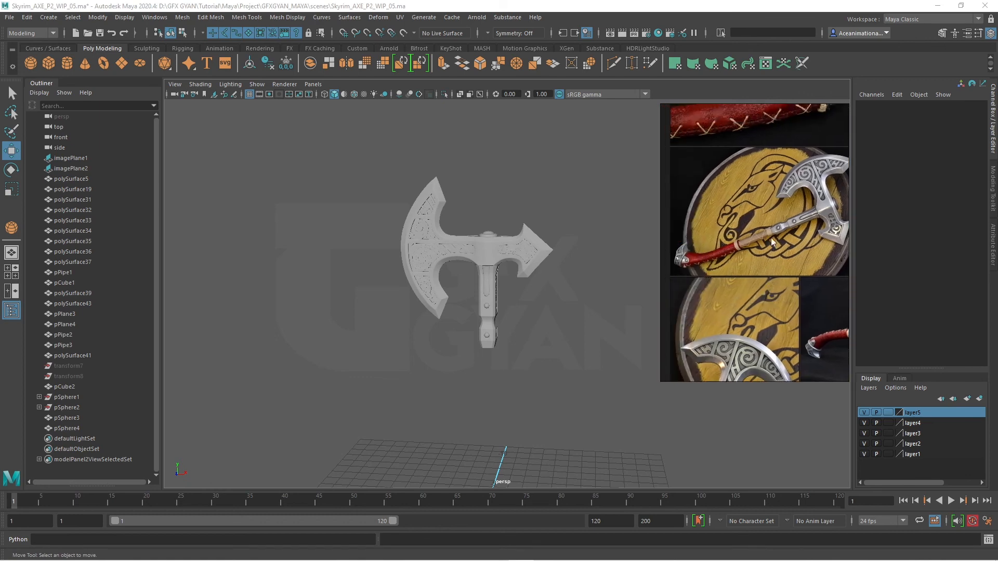
middle_drag(749, 246, 828, 215)
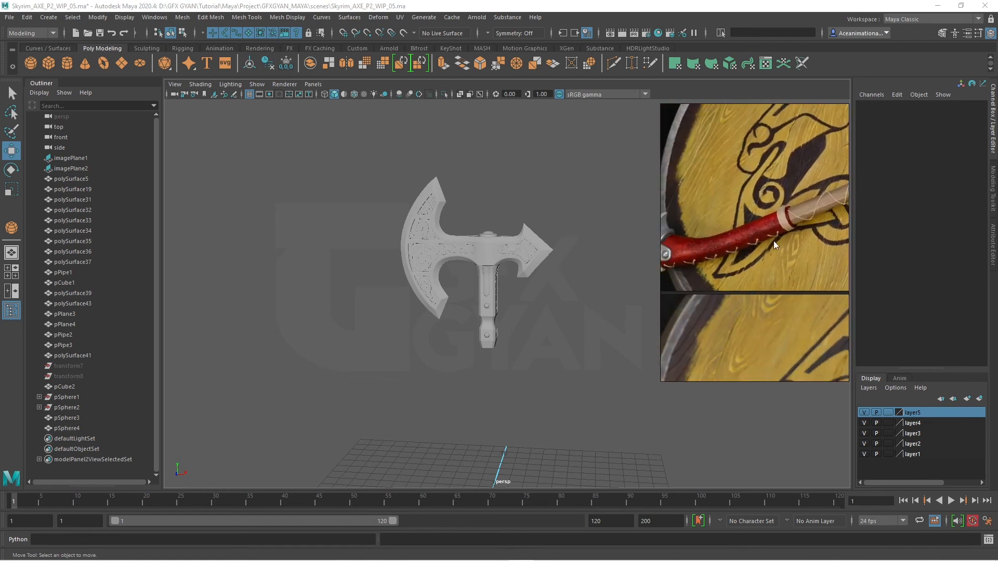
scroll(774, 241, down, 2)
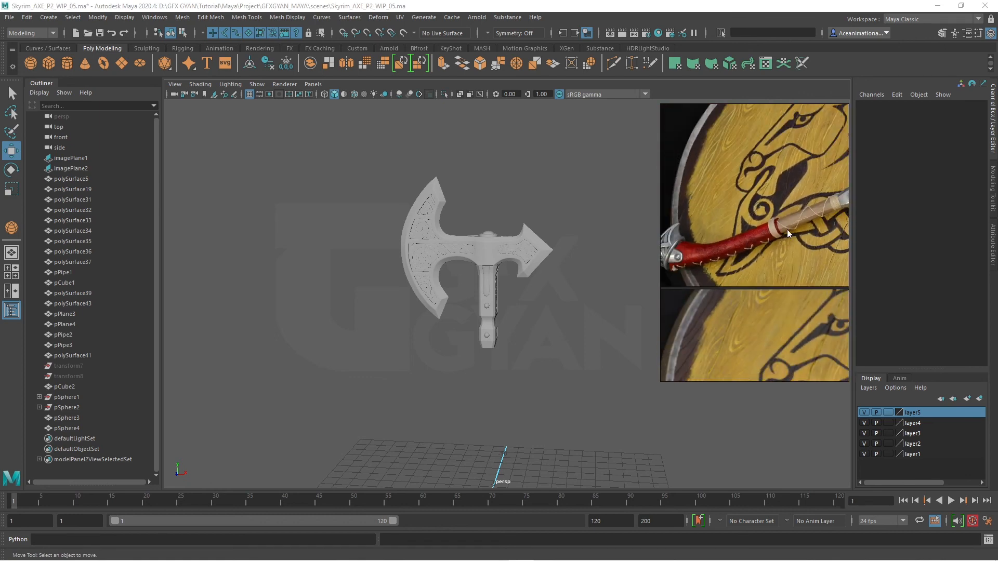